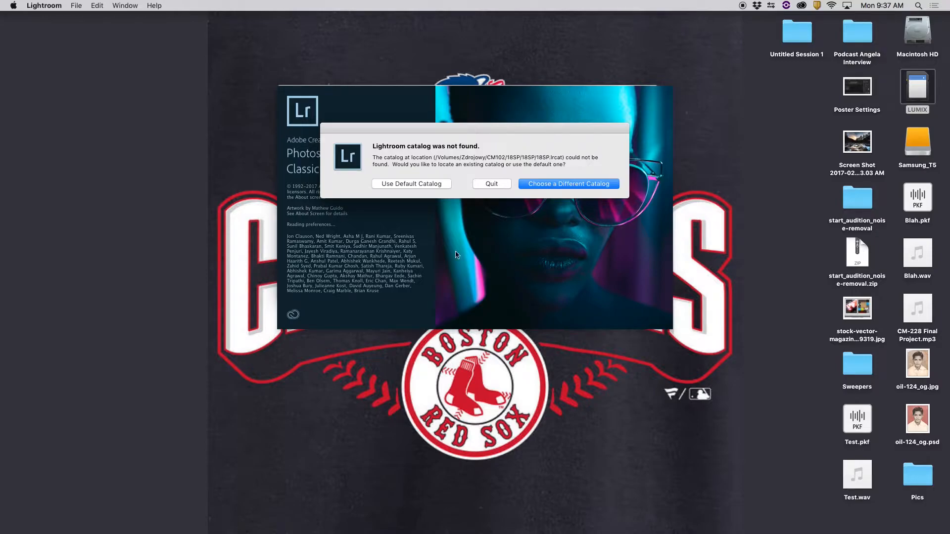
Open the default catalog in place of the missing one and start creating a new catalog.
{"action": "left_click", "coordinate": [434, 186]}
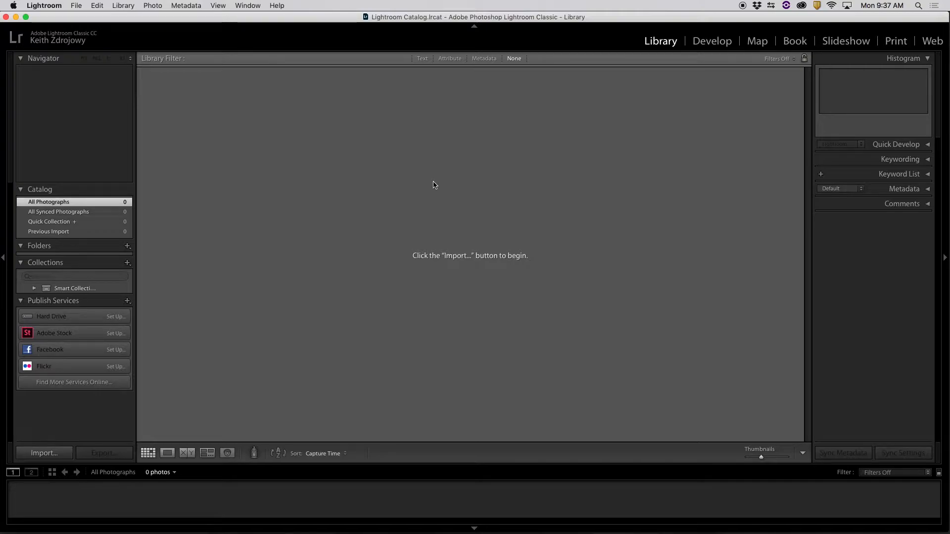
{"action": "left_click", "coordinate": [78, 5]}
{"action": "left_click", "coordinate": [81, 3]}
{"action": "left_click", "coordinate": [80, 6]}
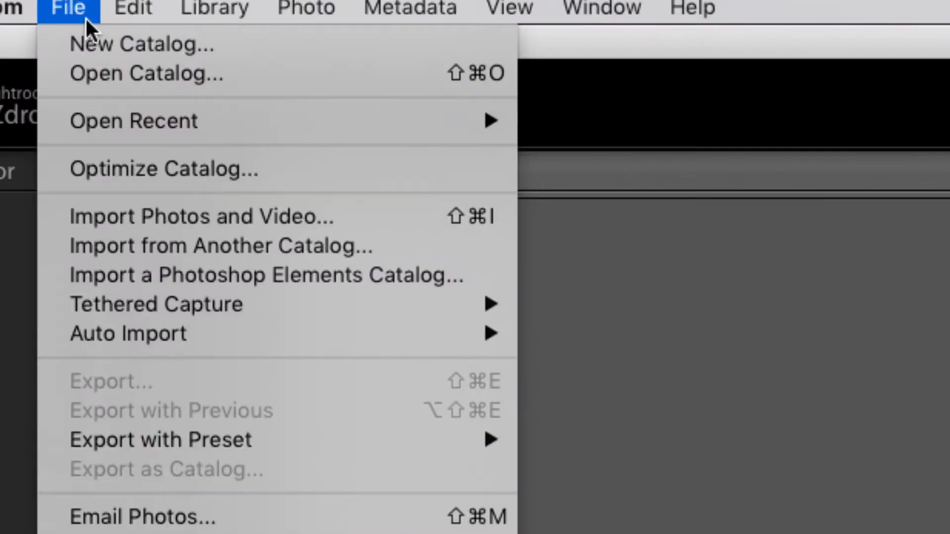
{"action": "left_click", "coordinate": [190, 47]}
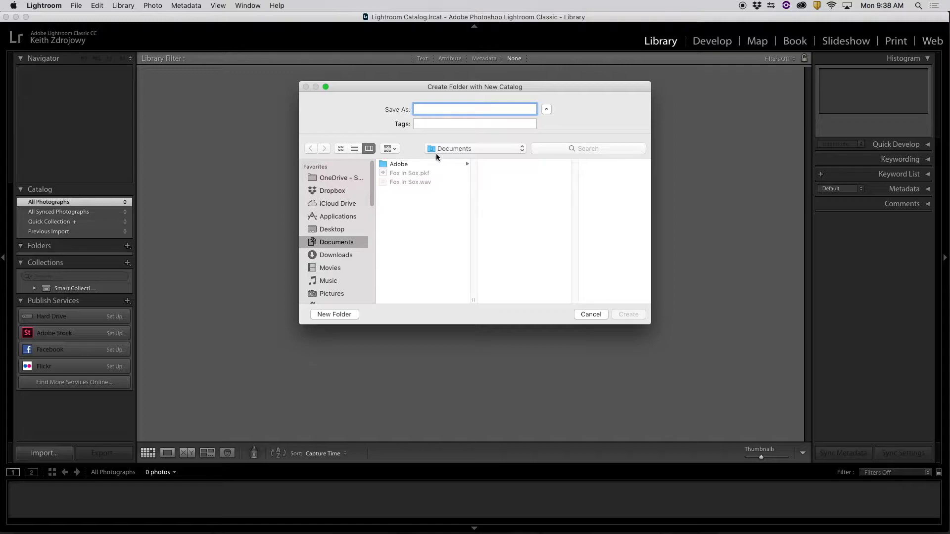
Create the catalog "Photo Assignment One" on Samsung_T5 in CM 102 Intro to Media Production, inside the Photo Assignment 1 folder.
{"action": "scroll", "coordinate": [349, 243], "scroll_direction": "down", "scroll_amount": 3}
{"action": "scroll", "coordinate": [349, 242], "scroll_direction": "down", "scroll_amount": 3}
{"action": "left_click", "coordinate": [334, 272]}
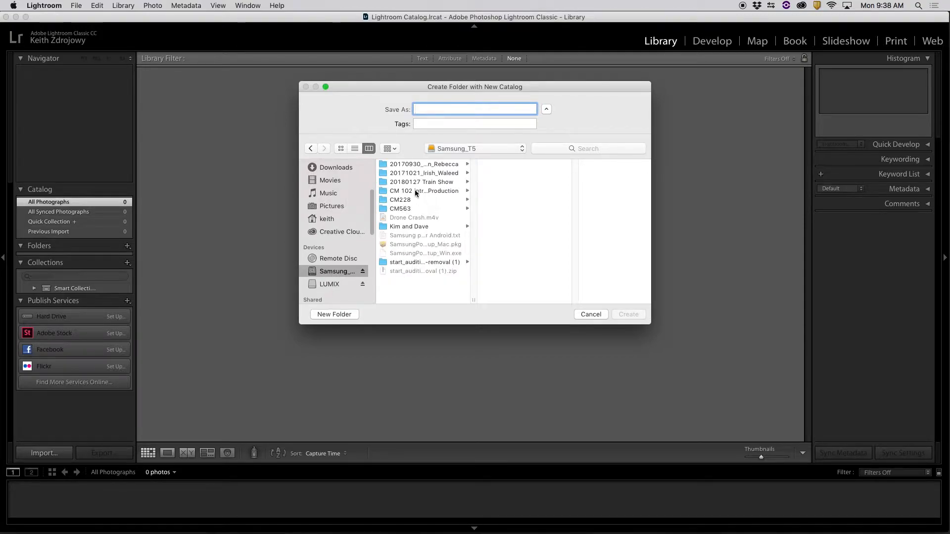
{"action": "left_click", "coordinate": [414, 192]}
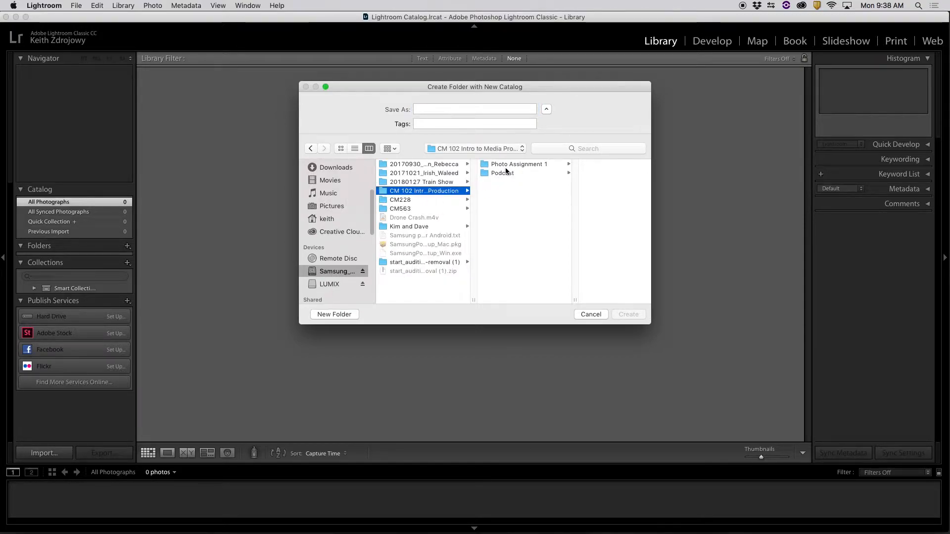
{"action": "left_click", "coordinate": [511, 165]}
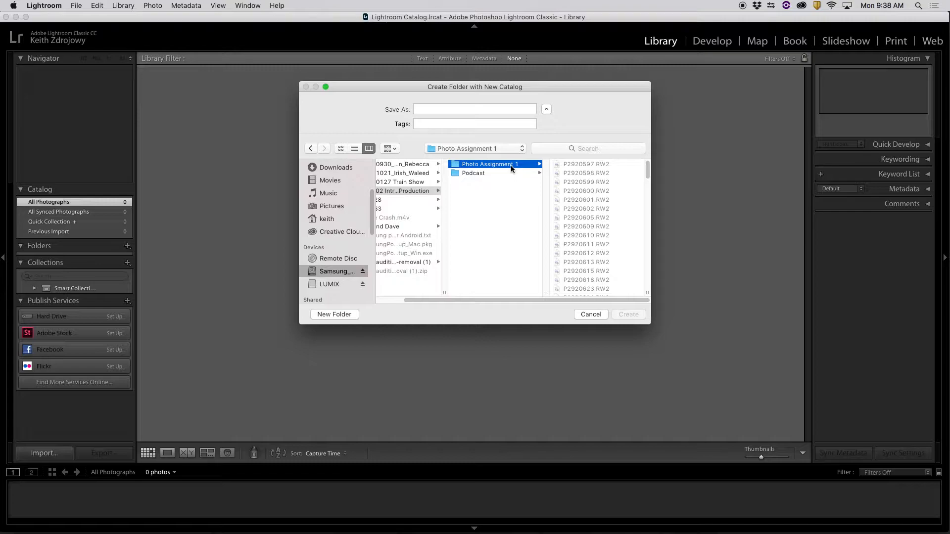
{"action": "left_click", "coordinate": [465, 107]}
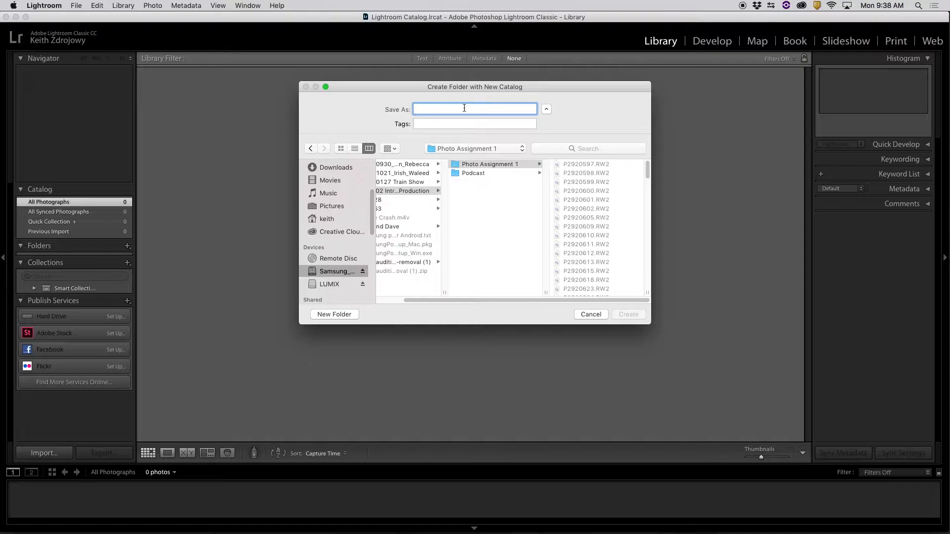
{"action": "type", "text": "Photo Assignment One"}
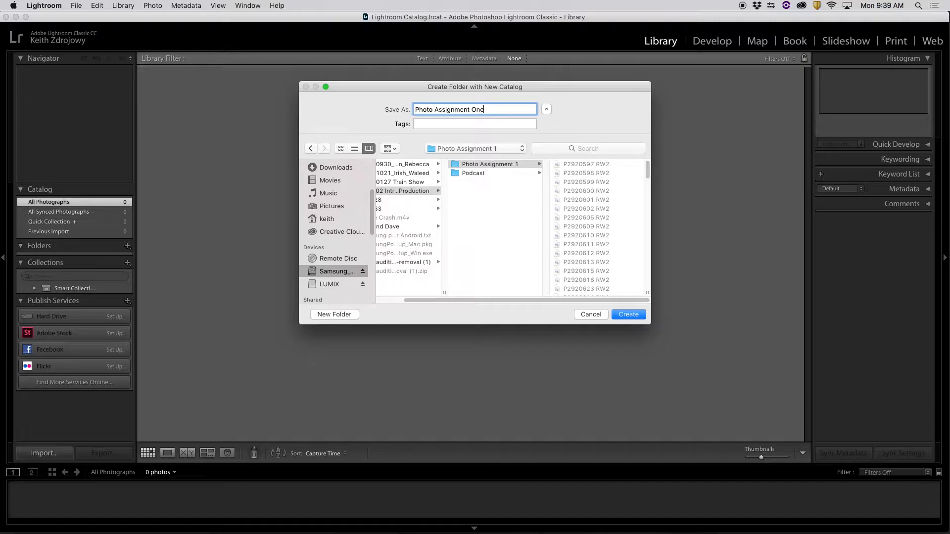
{"action": "left_click", "coordinate": [629, 315]}
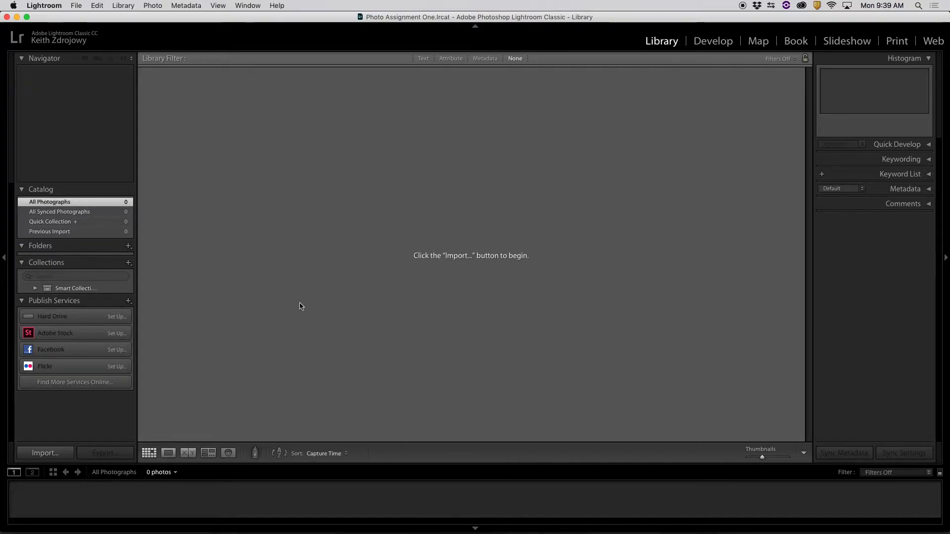
Start a photo import, look through the files on the LUMIX card, and leave the import window.
{"action": "left_click", "coordinate": [46, 454]}
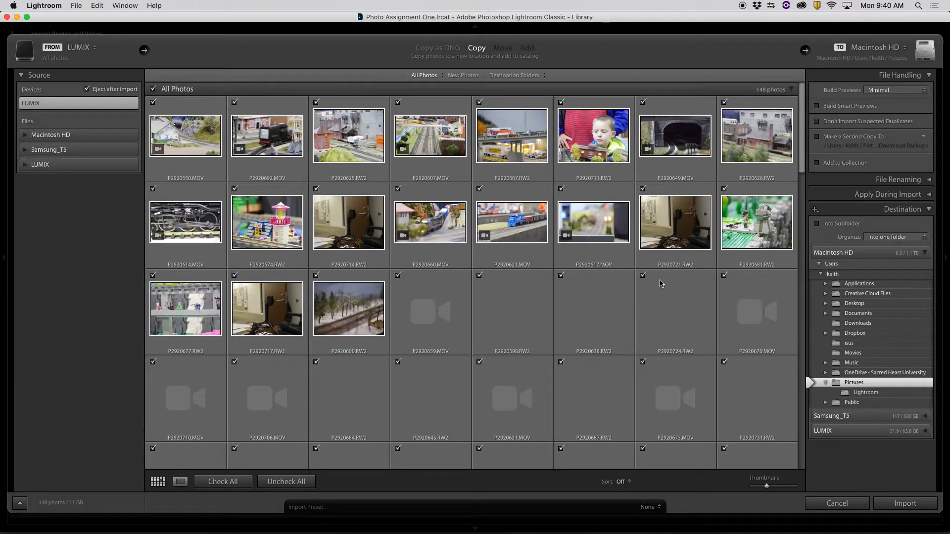
{"action": "scroll", "coordinate": [661, 283], "scroll_direction": "down", "scroll_amount": 1}
{"action": "scroll", "coordinate": [661, 283], "scroll_direction": "down", "scroll_amount": 4}
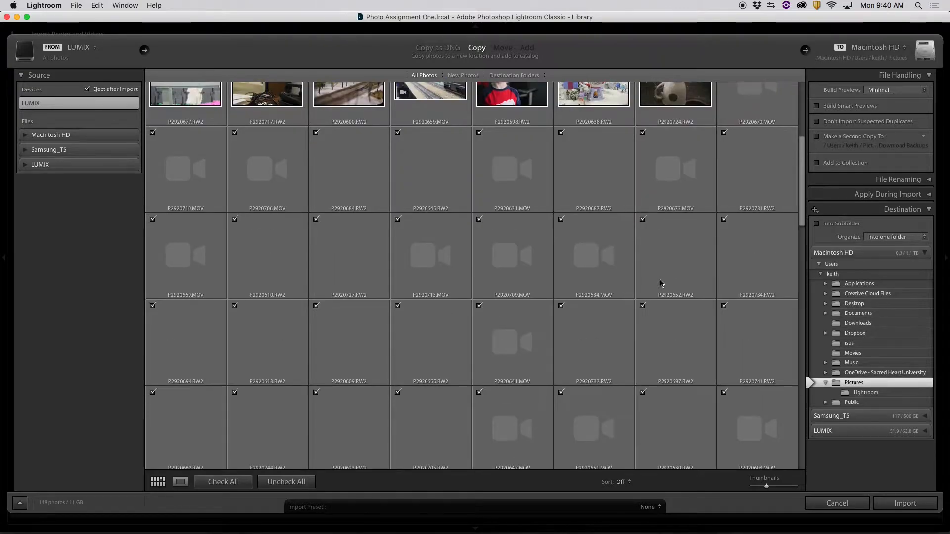
{"action": "scroll", "coordinate": [661, 283], "scroll_direction": "up", "scroll_amount": 5}
{"action": "scroll", "coordinate": [661, 283], "scroll_direction": "down", "scroll_amount": 3}
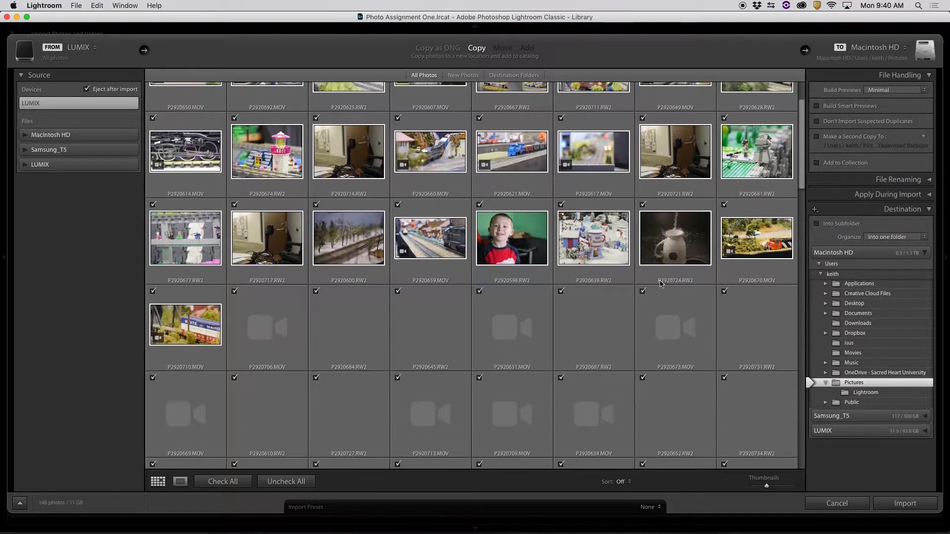
{"action": "scroll", "coordinate": [661, 283], "scroll_direction": "up", "scroll_amount": 3}
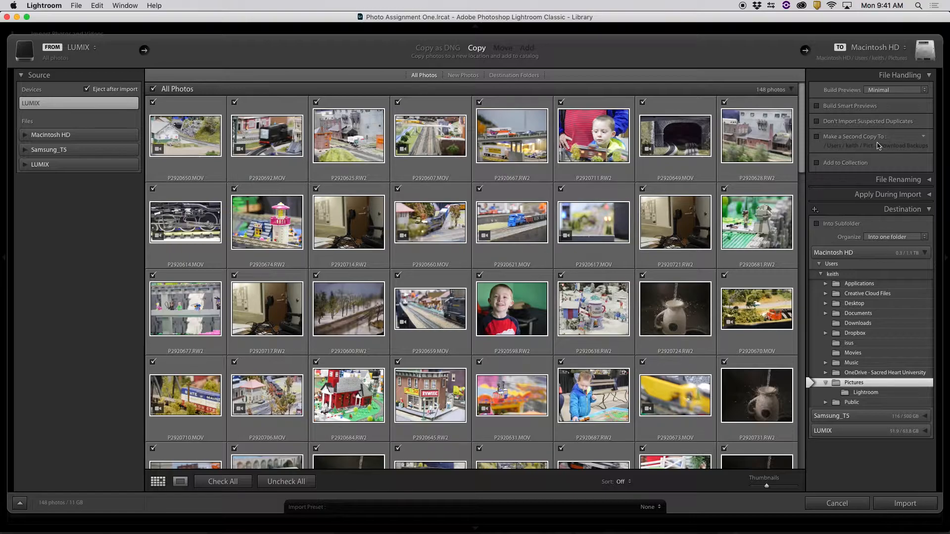
{"action": "left_click", "coordinate": [905, 504]}
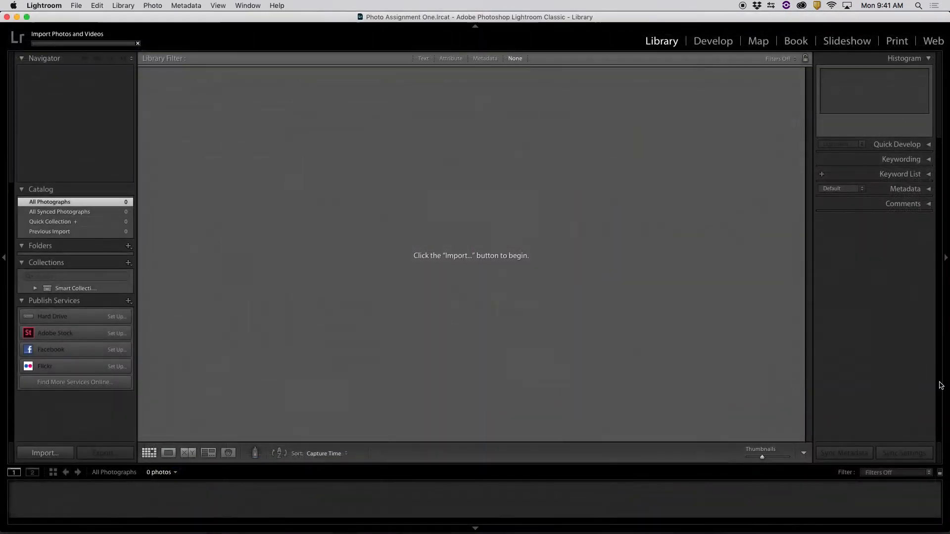
Minimize the catalog window and eject the LUMIX card from the desktop.
{"action": "left_click", "coordinate": [16, 17]}
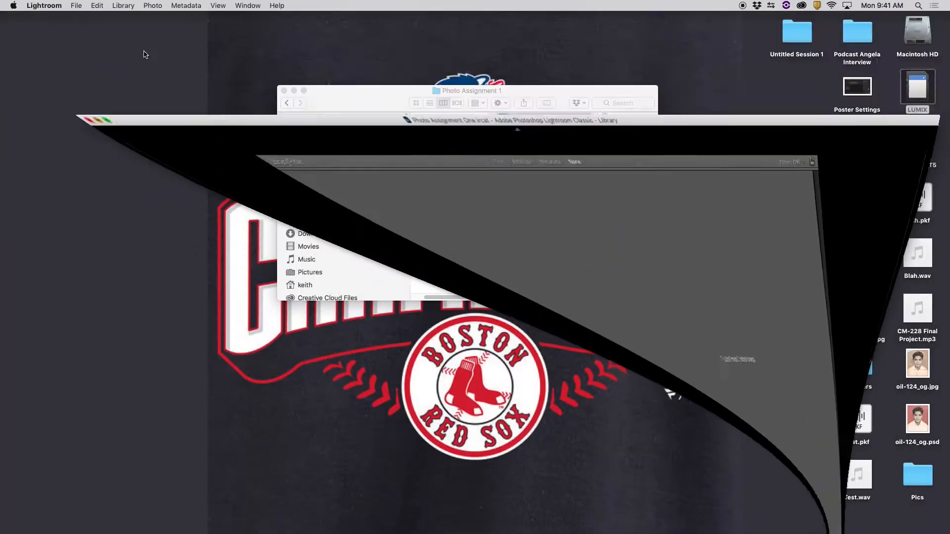
{"action": "right_click", "coordinate": [918, 93]}
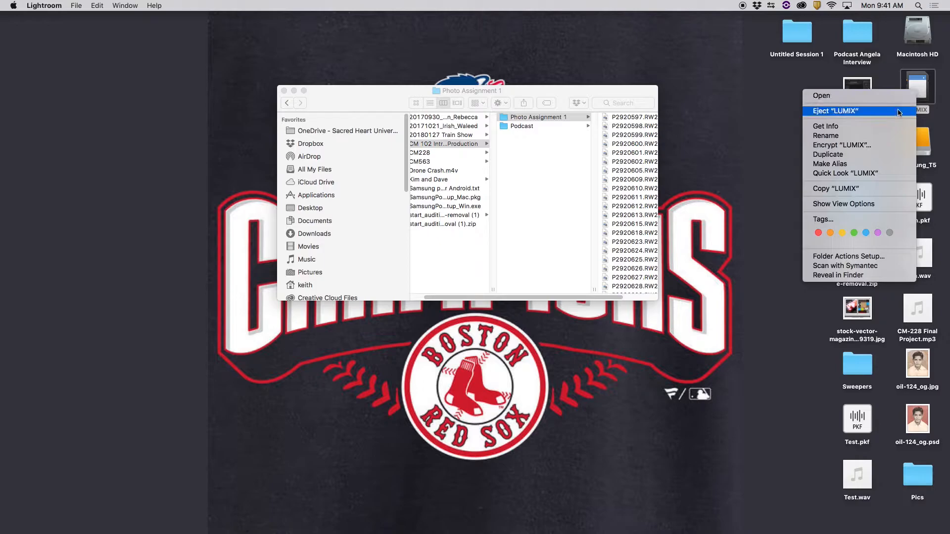
{"action": "left_click", "coordinate": [899, 112]}
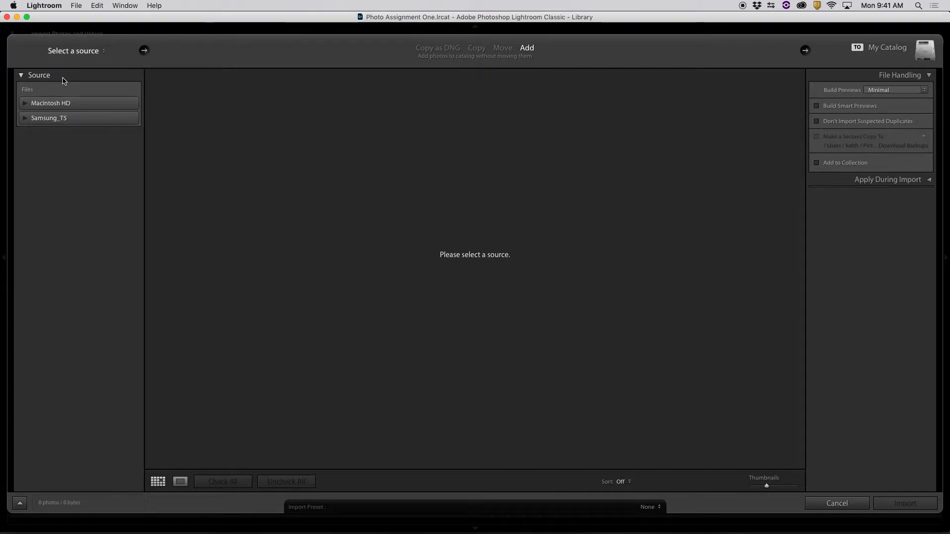
Set the import source to the Photo Assignment 1 folder in CM 102 Intro to Media Production on Samsung_T5.
{"action": "left_click", "coordinate": [27, 119]}
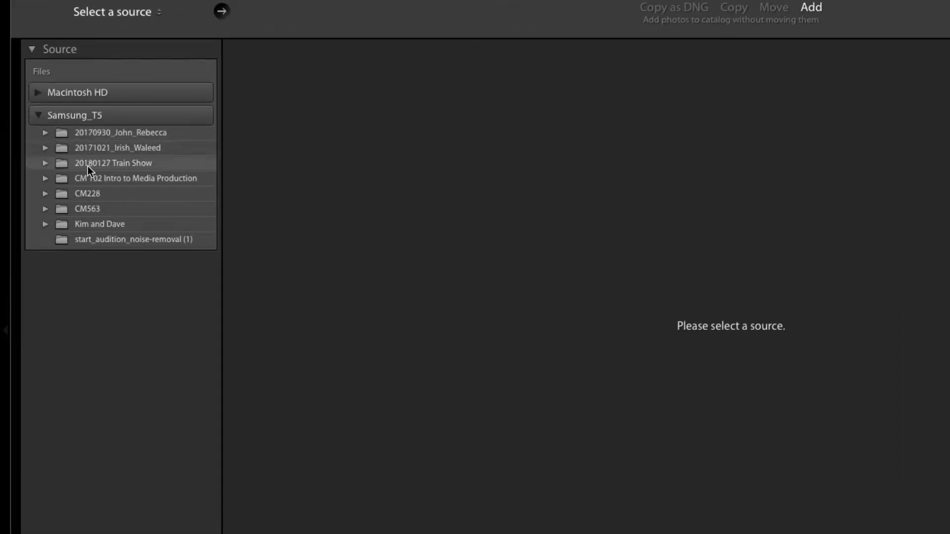
{"action": "left_click", "coordinate": [45, 178]}
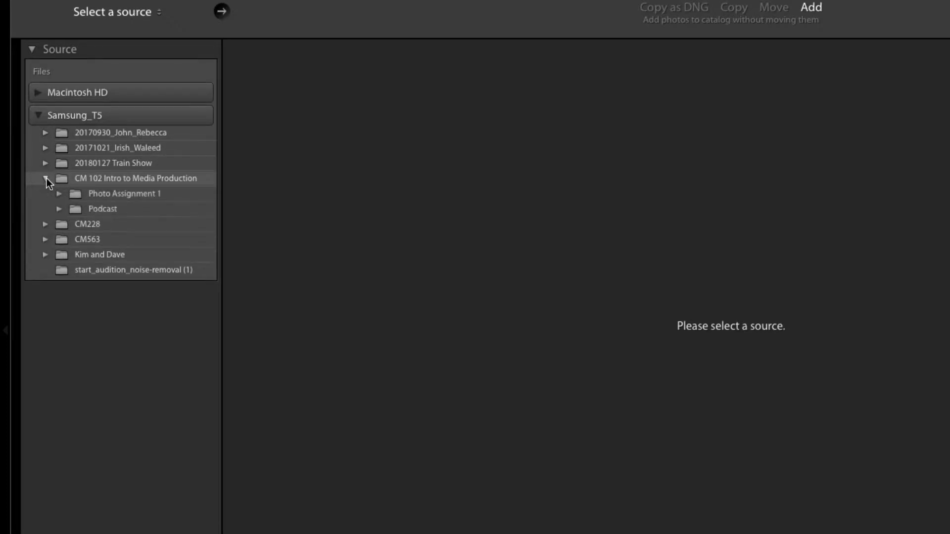
{"action": "left_click", "coordinate": [58, 194]}
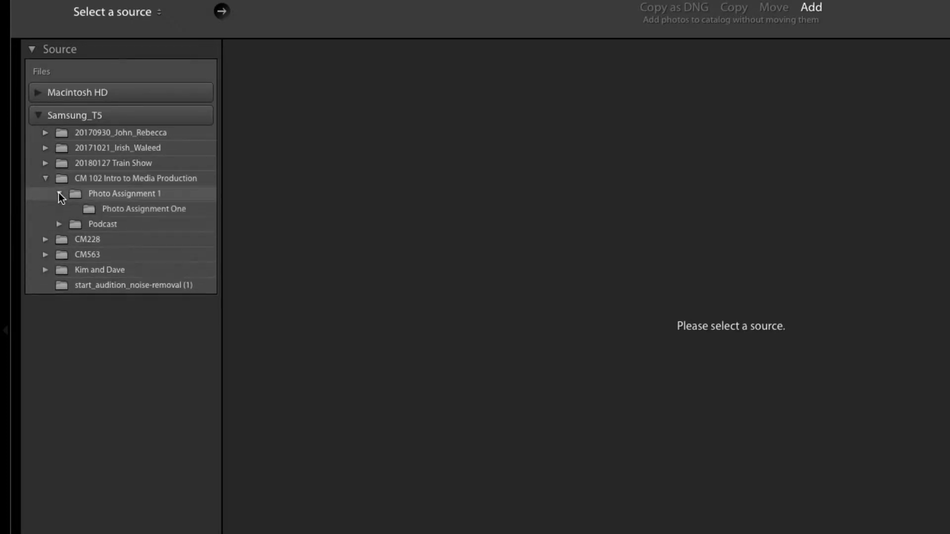
{"action": "left_click", "coordinate": [90, 209]}
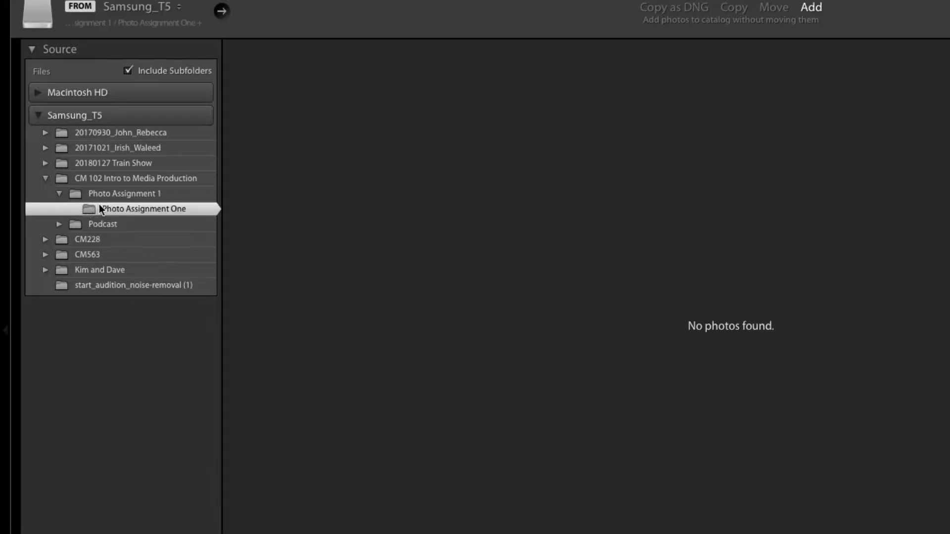
{"action": "left_click", "coordinate": [111, 197]}
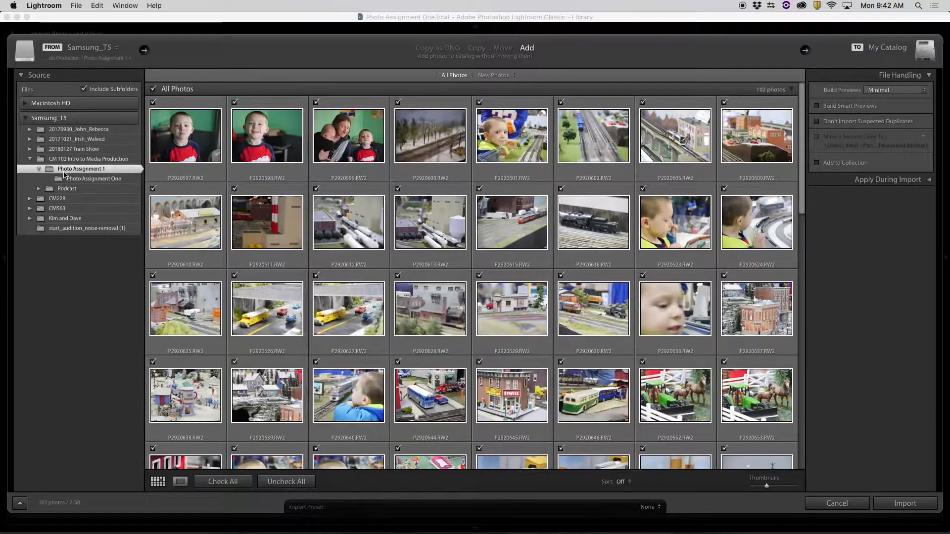
Look through all photo thumbnails of the Photo Assignment 1 folder in the import grid.
{"action": "scroll", "coordinate": [354, 258], "scroll_direction": "down", "scroll_amount": 2}
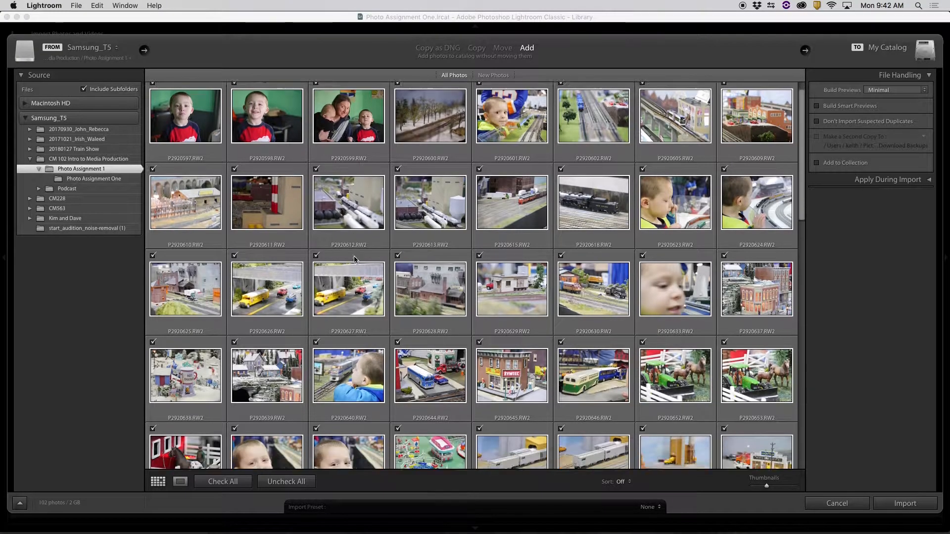
{"action": "scroll", "coordinate": [355, 259], "scroll_direction": "down", "scroll_amount": 10}
{"action": "scroll", "coordinate": [355, 259], "scroll_direction": "down", "scroll_amount": 2}
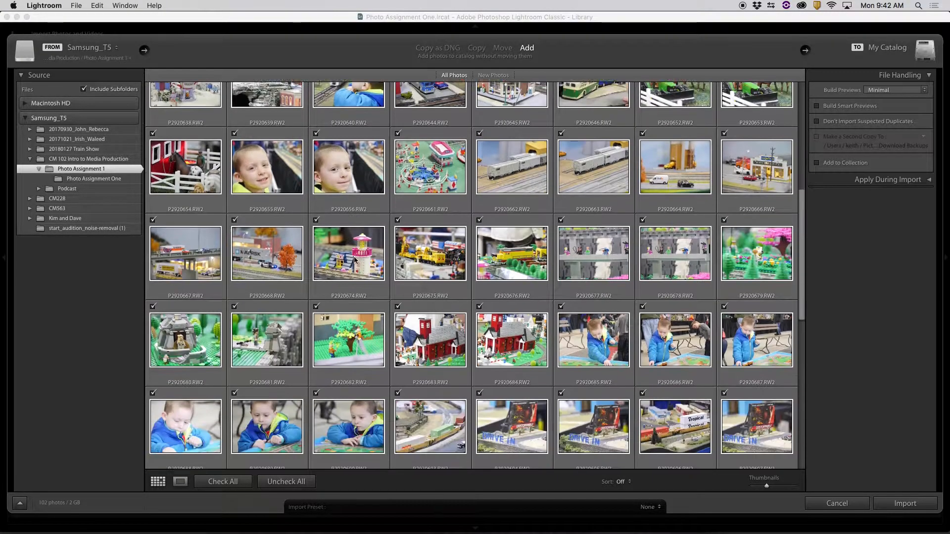
{"action": "scroll", "coordinate": [354, 259], "scroll_direction": "down", "scroll_amount": 12}
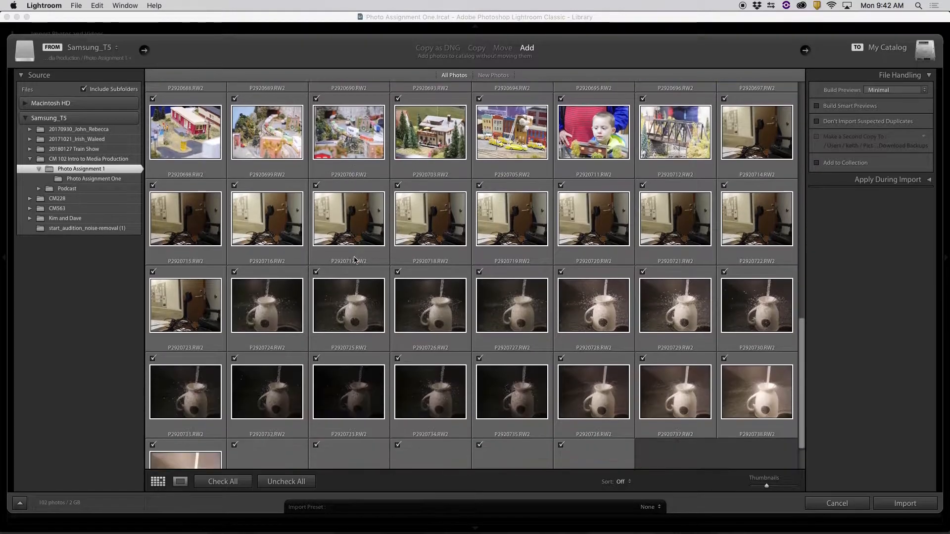
{"action": "scroll", "coordinate": [354, 259], "scroll_direction": "down", "scroll_amount": 3}
{"action": "scroll", "coordinate": [355, 259], "scroll_direction": "up", "scroll_amount": 12}
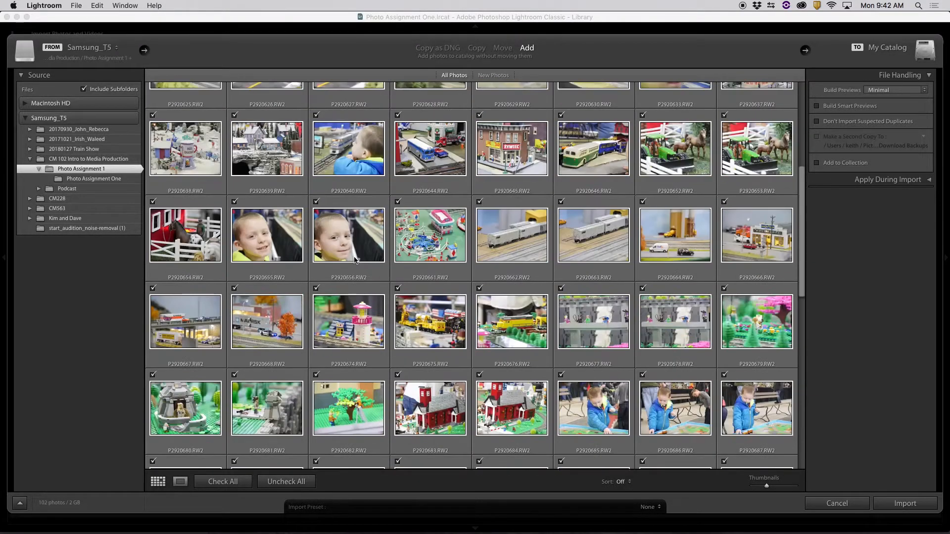
{"action": "scroll", "coordinate": [354, 259], "scroll_direction": "up", "scroll_amount": 4}
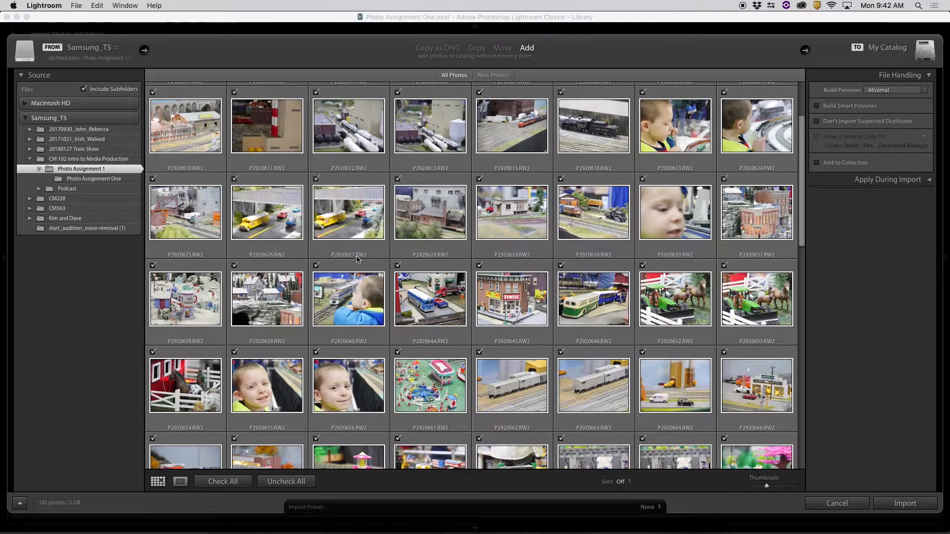
{"action": "scroll", "coordinate": [358, 259], "scroll_direction": "up", "scroll_amount": 3}
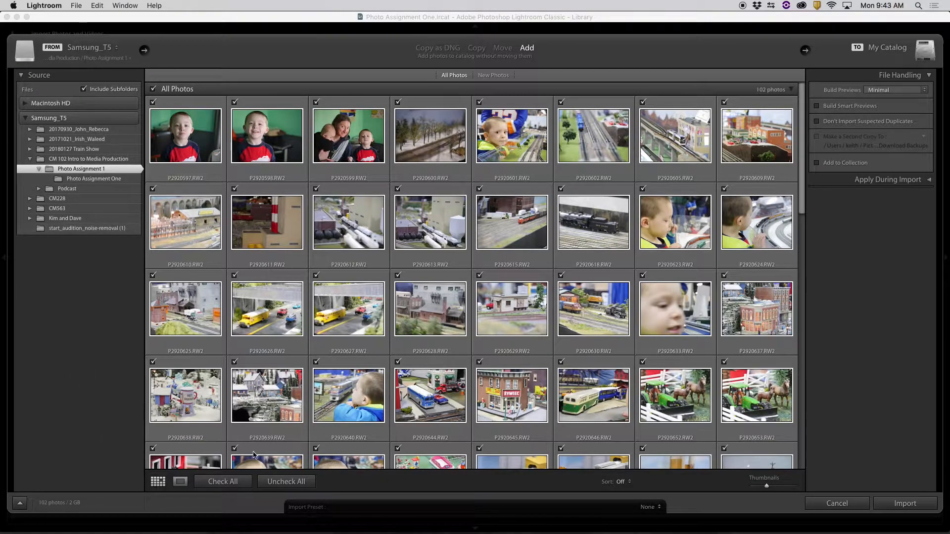
Uncheck all photos for the import and check them all again.
{"action": "left_click", "coordinate": [267, 480]}
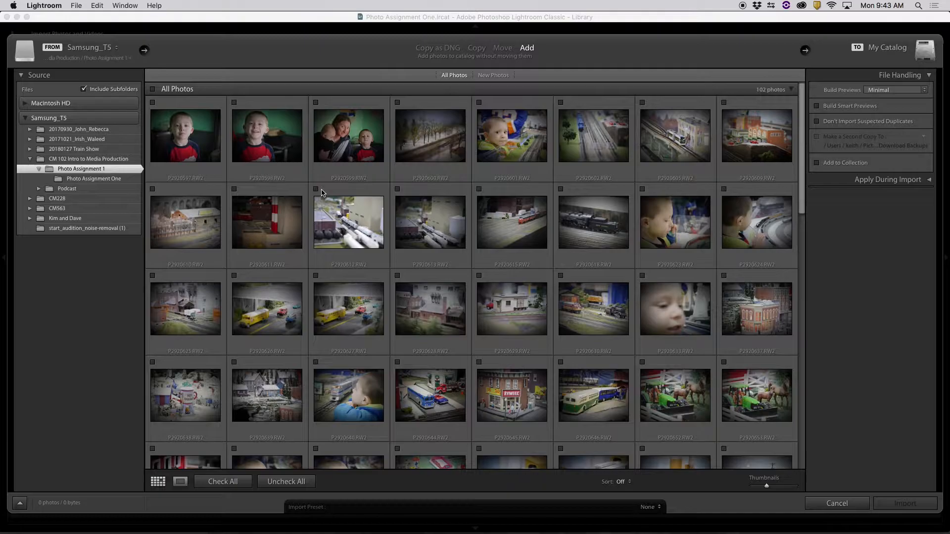
{"action": "left_click", "coordinate": [223, 482]}
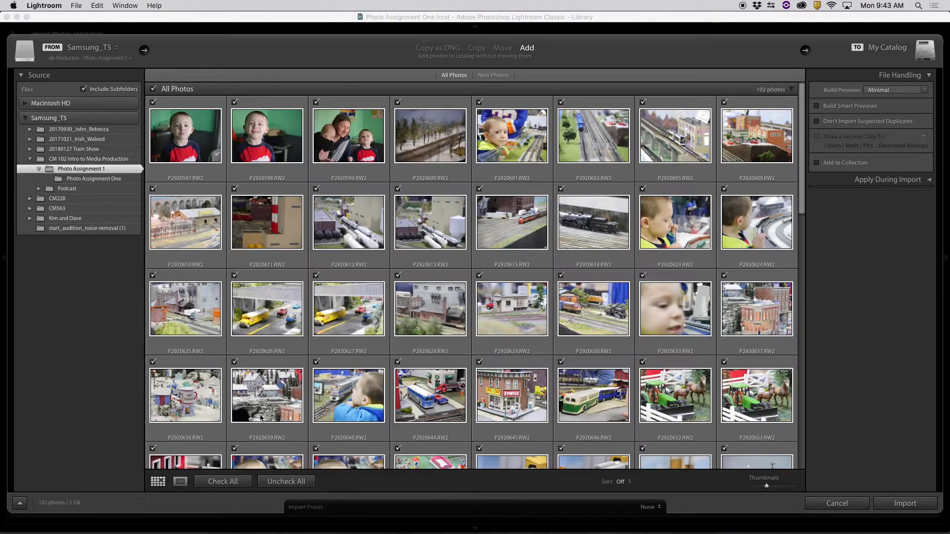
Select the photos from P2920597.RW2 through P2920714.RW2 and uncheck them together so they are excluded from the import.
{"action": "scroll", "coordinate": [304, 396], "scroll_direction": "down", "scroll_amount": 2}
{"action": "scroll", "coordinate": [304, 396], "scroll_direction": "down", "scroll_amount": 10}
{"action": "scroll", "coordinate": [304, 396], "scroll_direction": "up", "scroll_amount": 5}
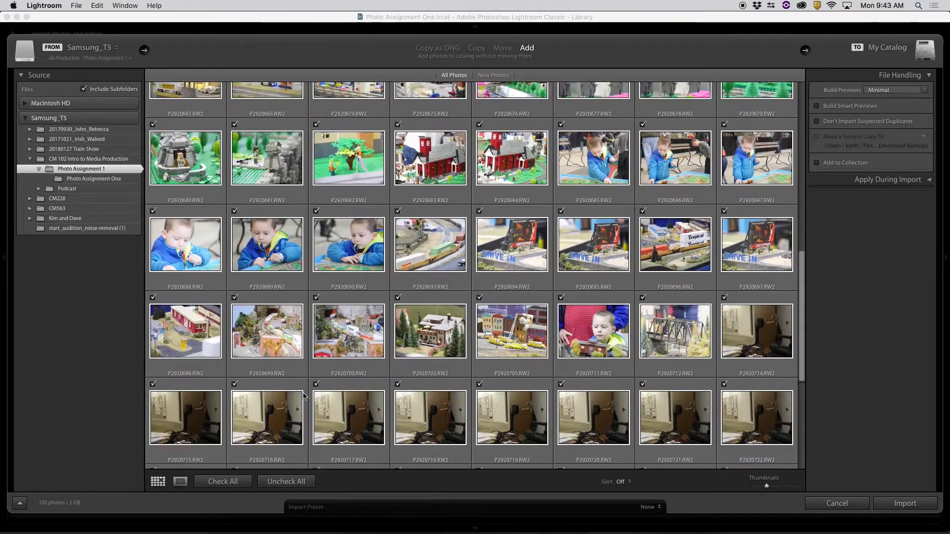
{"action": "scroll", "coordinate": [304, 396], "scroll_direction": "down", "scroll_amount": 10}
{"action": "scroll", "coordinate": [304, 396], "scroll_direction": "up", "scroll_amount": 8}
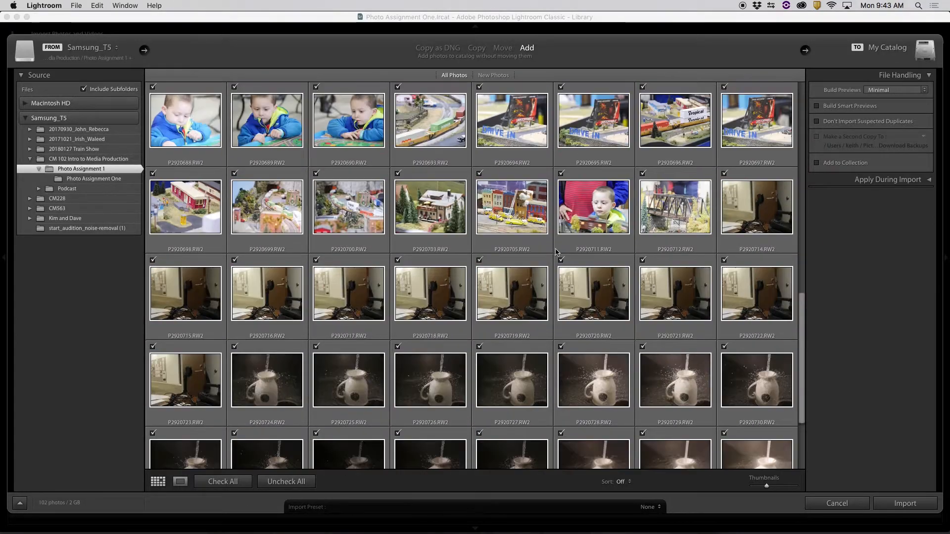
{"action": "scroll", "coordinate": [495, 168], "scroll_direction": "up", "scroll_amount": 10}
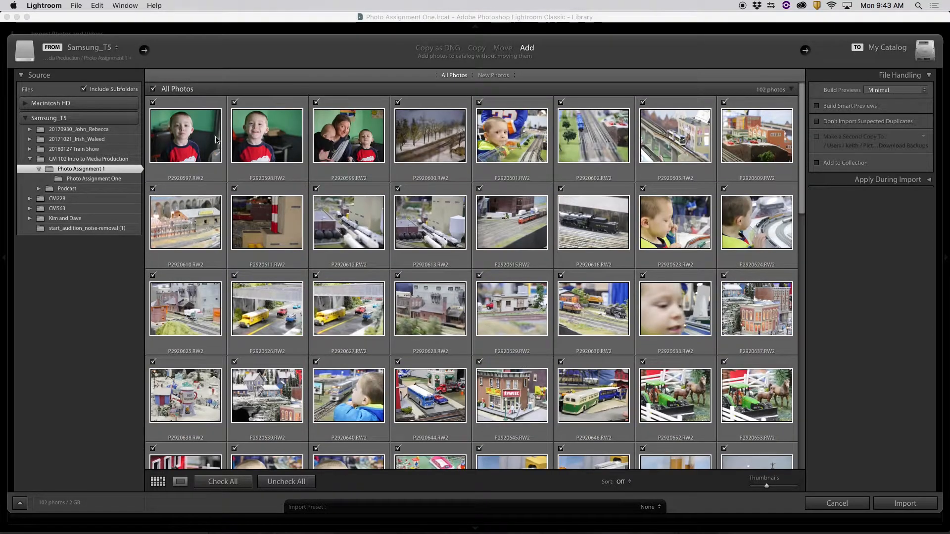
{"action": "left_click", "coordinate": [398, 189]}
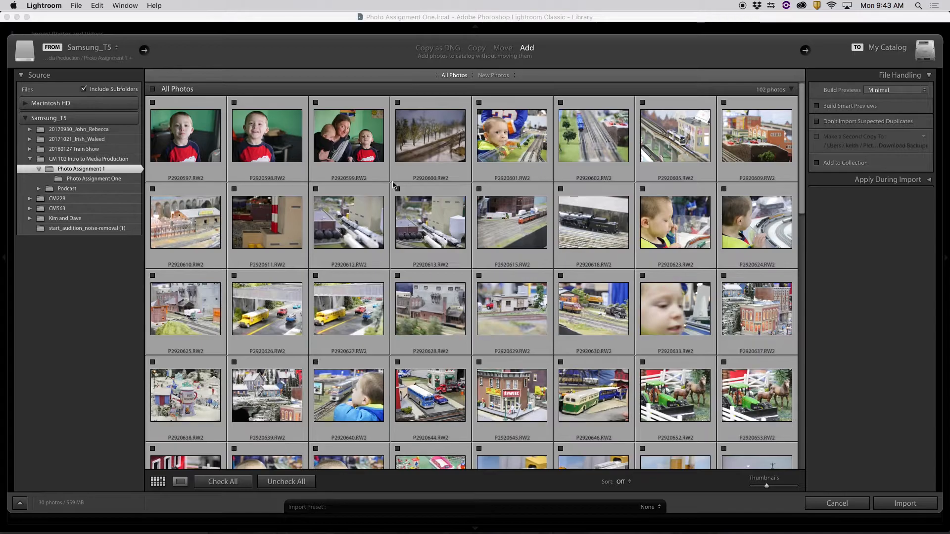
{"action": "scroll", "coordinate": [396, 199], "scroll_direction": "down", "scroll_amount": 3}
{"action": "scroll", "coordinate": [395, 198], "scroll_direction": "down", "scroll_amount": 7}
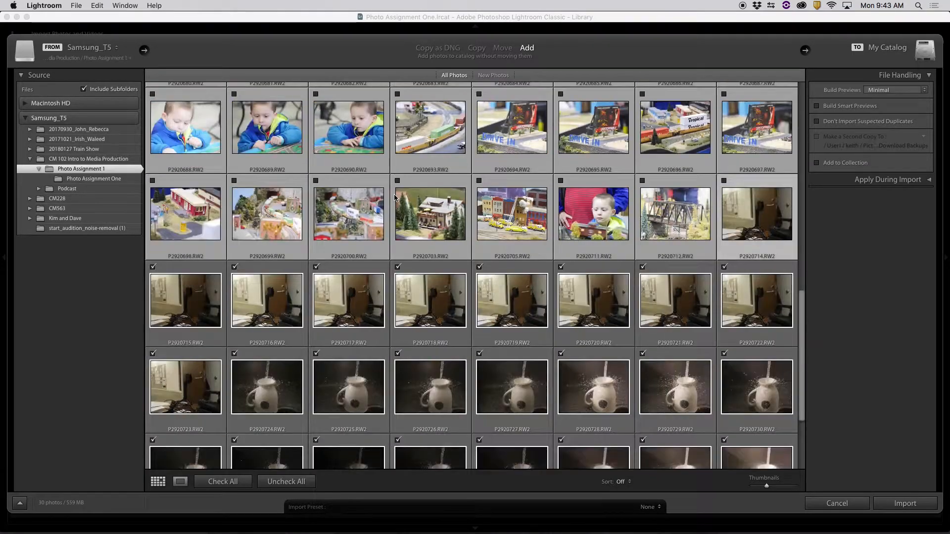
Include P2920714.RW2 in the import again and import all checked photos into the catalog.
{"action": "left_click", "coordinate": [723, 183]}
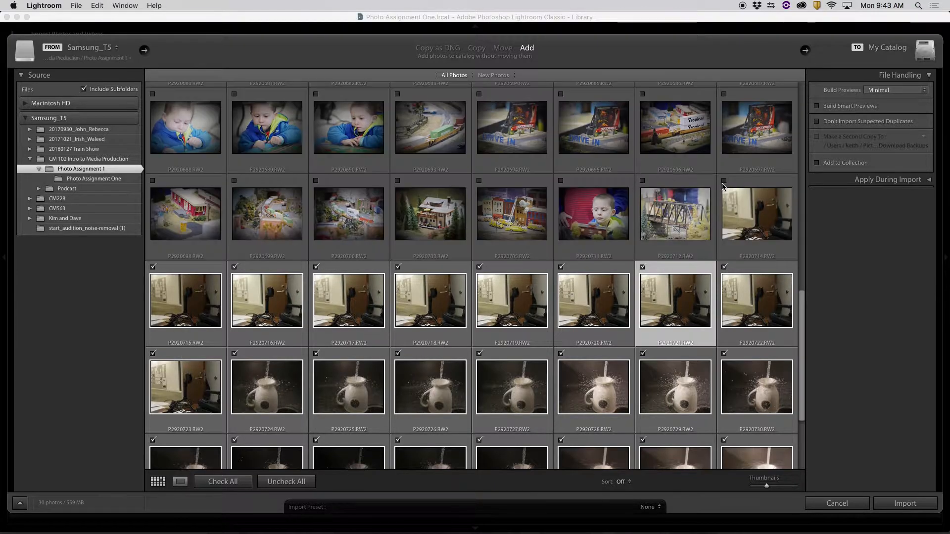
{"action": "scroll", "coordinate": [618, 203], "scroll_direction": "up", "scroll_amount": 5}
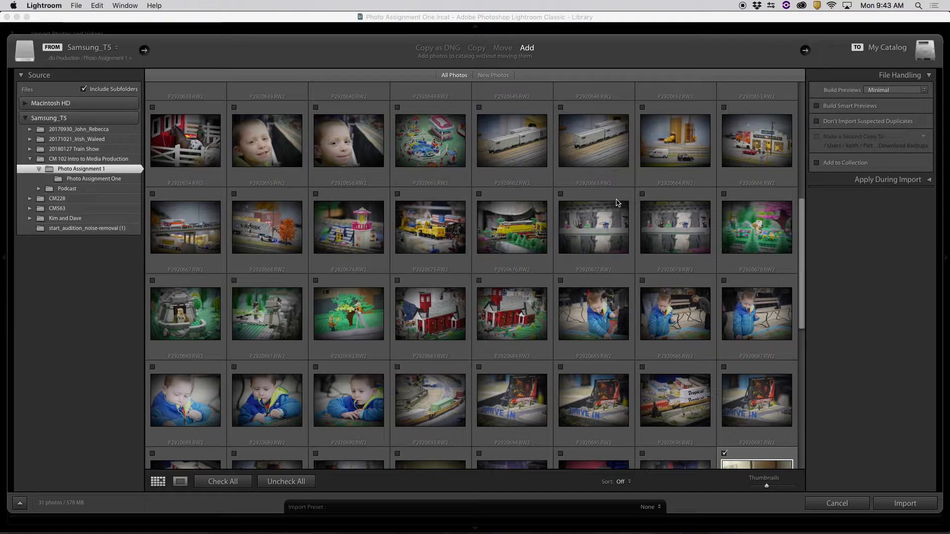
{"action": "scroll", "coordinate": [617, 203], "scroll_direction": "down", "scroll_amount": 7}
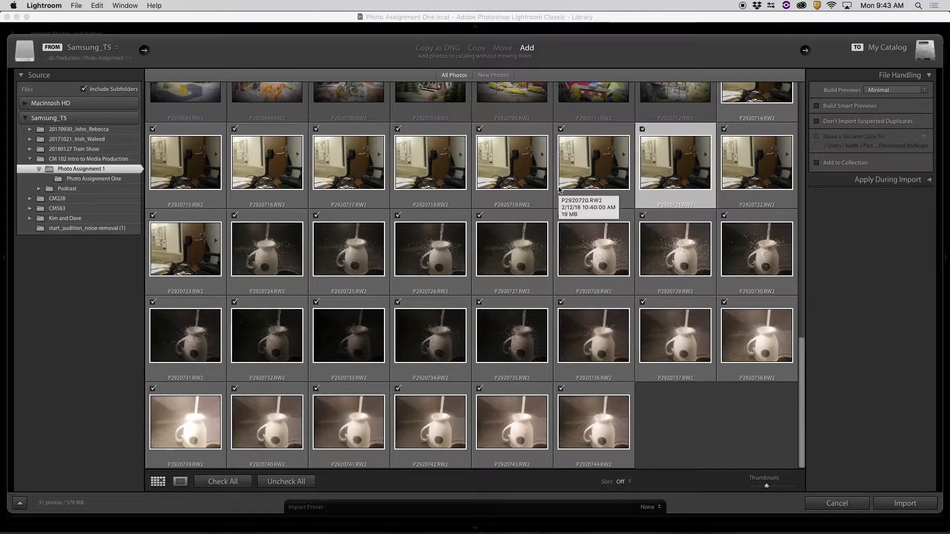
{"action": "scroll", "coordinate": [555, 188], "scroll_direction": "up", "scroll_amount": 2}
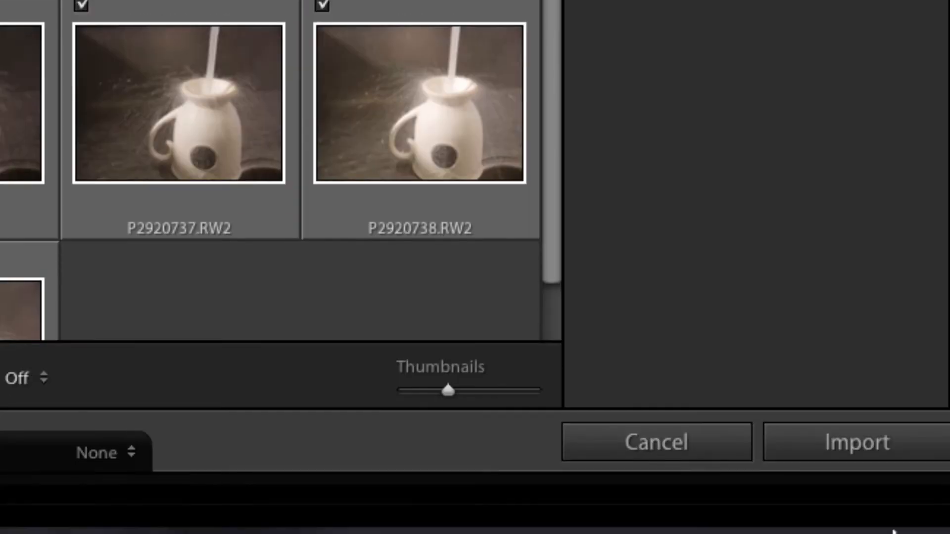
{"action": "left_click", "coordinate": [874, 450]}
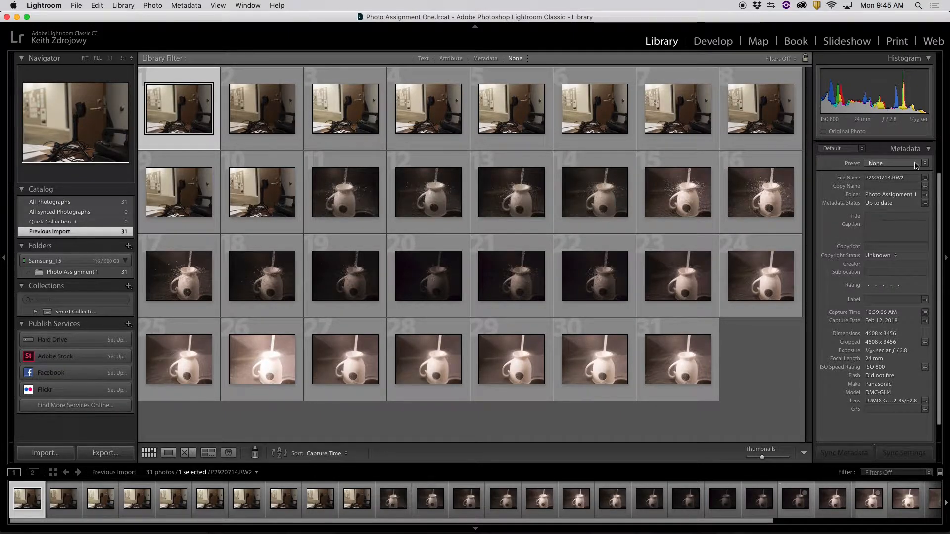
Examine the Metadata details of P2920714.RW2, such as its exposure, ISO and lens, and collapse them again.
{"action": "left_click", "coordinate": [901, 148]}
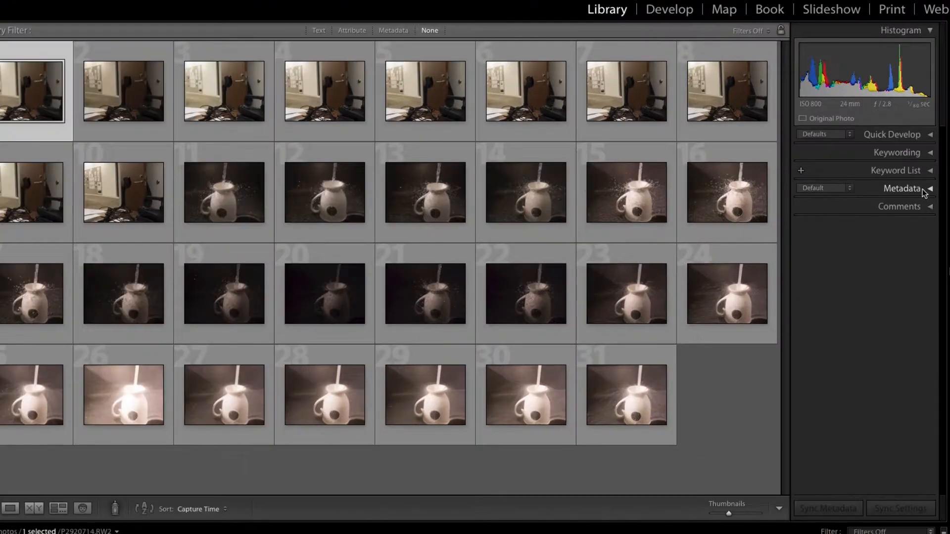
{"action": "left_click", "coordinate": [925, 190]}
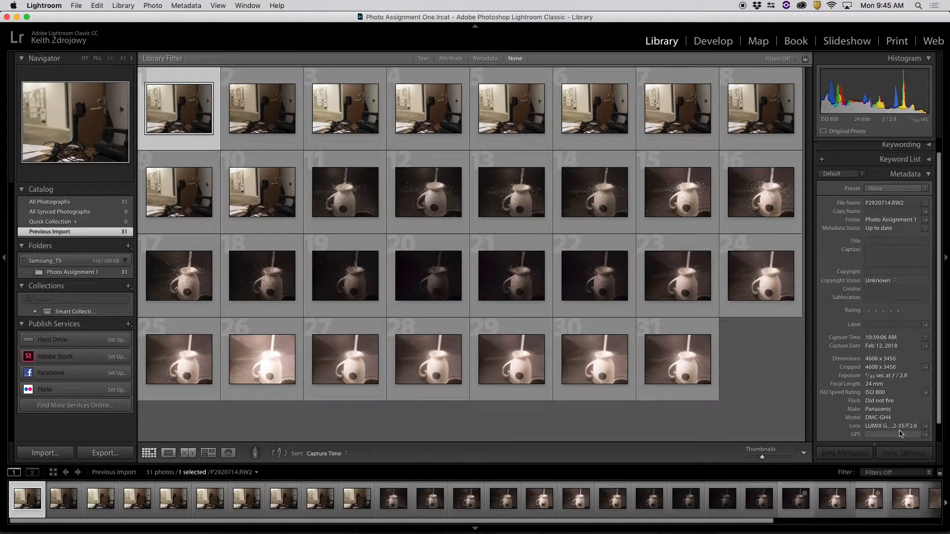
{"action": "left_click", "coordinate": [930, 175]}
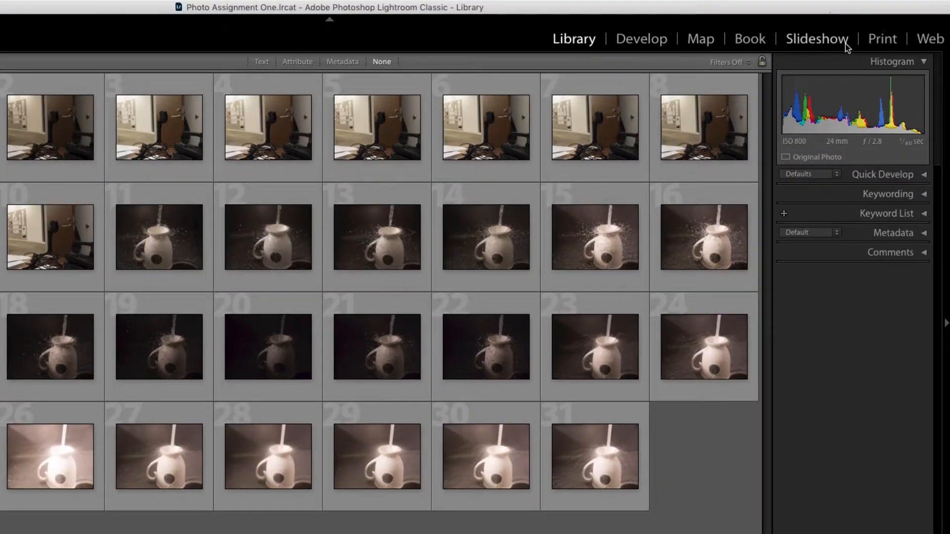
Open P2920714.RW2 in the Develop module and page through the office photos up to P2920723.RW2.
{"action": "left_click", "coordinate": [637, 40]}
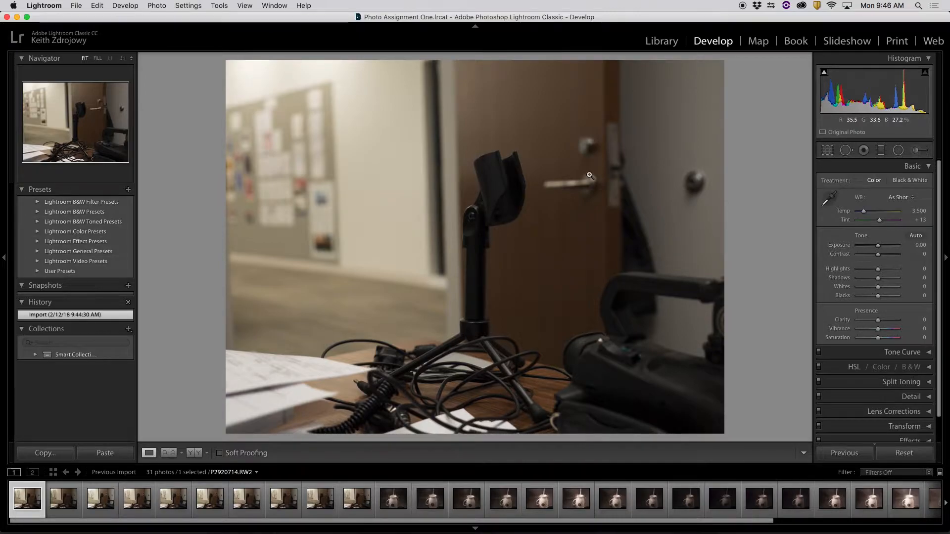
{"action": "key", "text": "Right"}
{"action": "key", "text": "Right"}
{"action": "key", "text": "Right"}
{"action": "key", "text": "Right"}
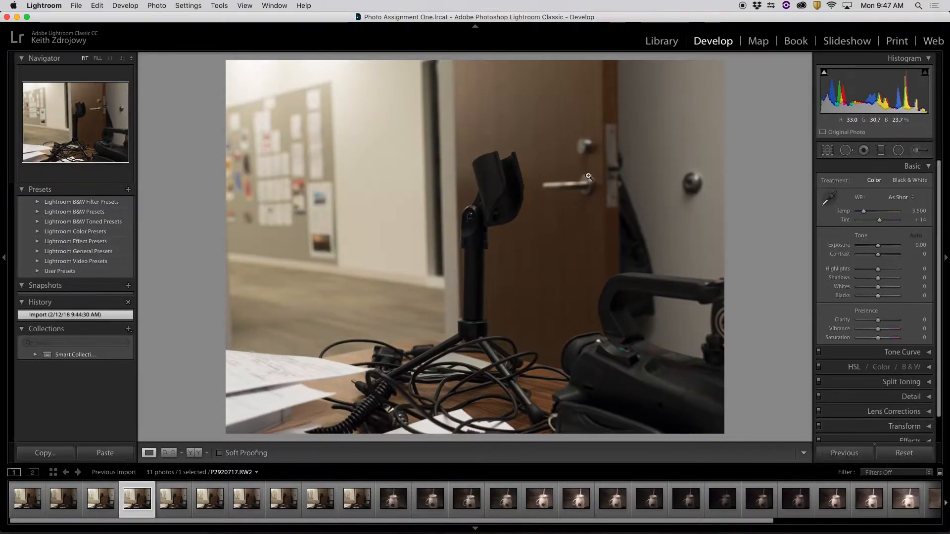
{"action": "key", "text": "Right"}
{"action": "key", "text": "Right"}
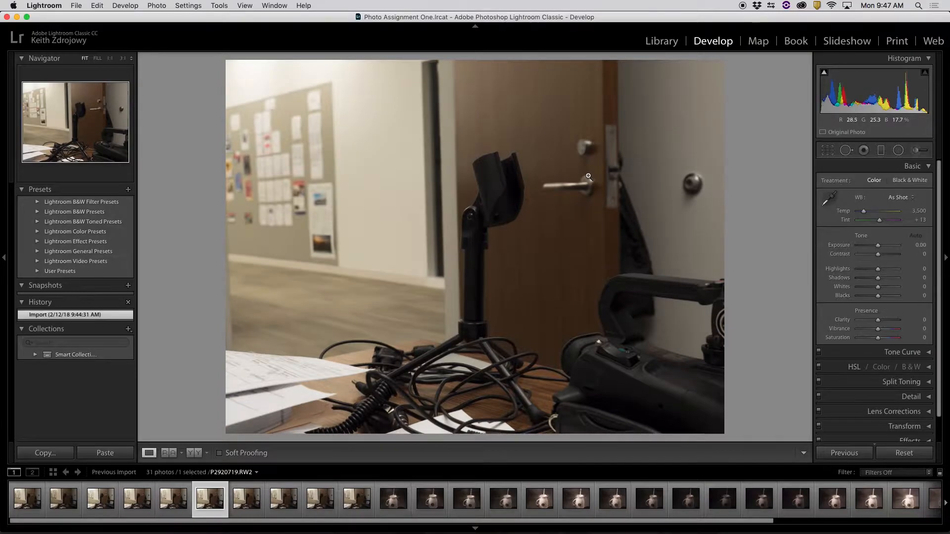
{"action": "key", "text": "Right"}
{"action": "key", "text": "Right"}
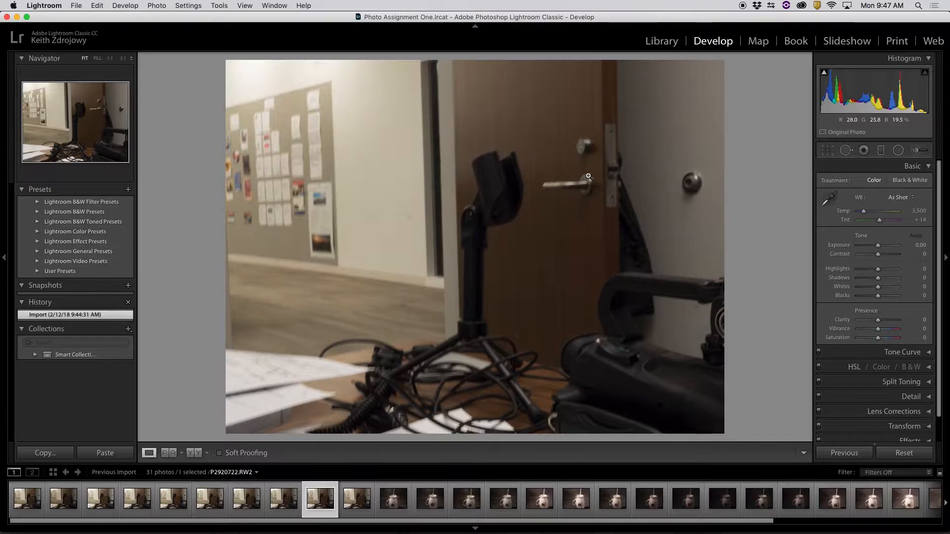
{"action": "key", "text": "Right"}
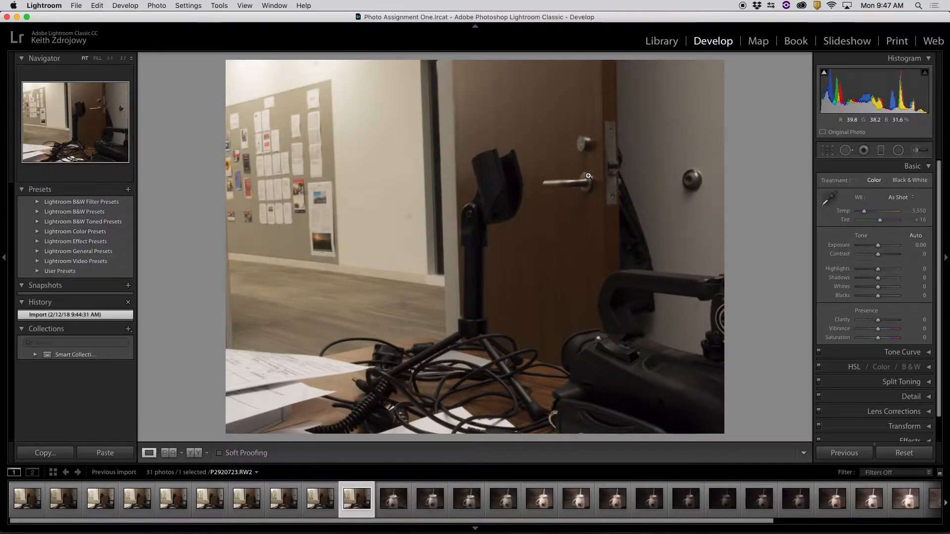
Go back to P2920714.RW2, compare it with the next few office photos, and return to it.
{"action": "key", "text": "Left"}
{"action": "key", "text": "Left"}
{"action": "key", "text": "Left"}
{"action": "key", "text": "Left"}
{"action": "key", "text": "Left"}
{"action": "key", "text": "Left"}
{"action": "key", "text": "Left"}
{"action": "key", "text": "Left"}
{"action": "key", "text": "Left"}
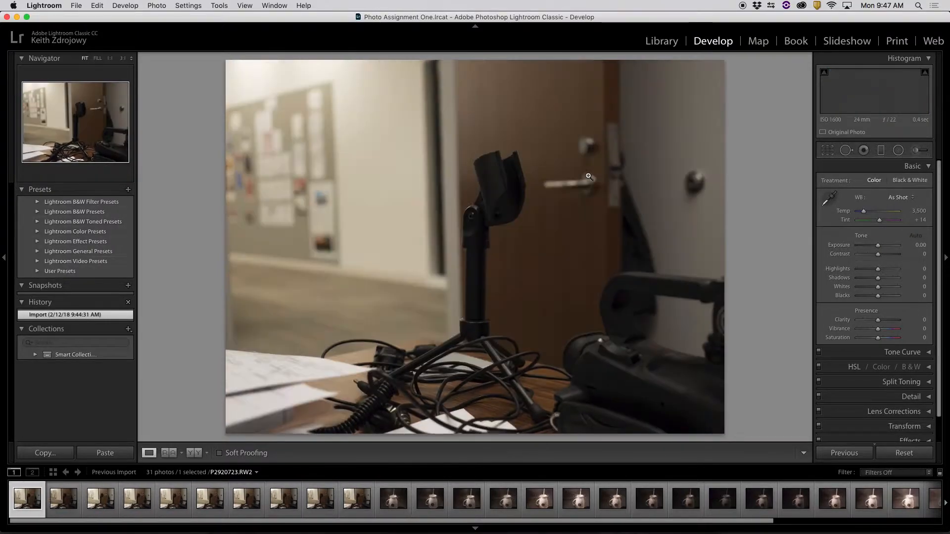
{"action": "key", "text": "Right"}
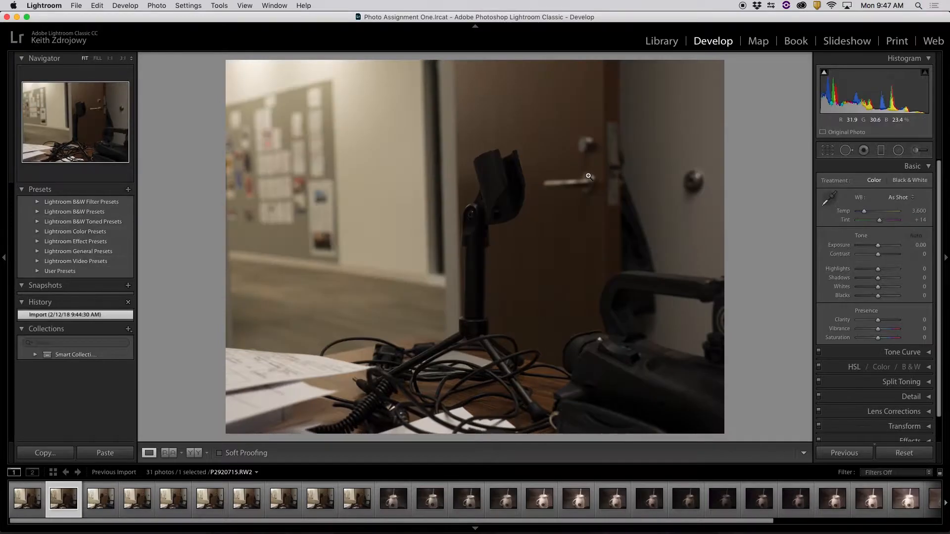
{"action": "key", "text": "Right"}
{"action": "key", "text": "Right"}
{"action": "key", "text": "Right"}
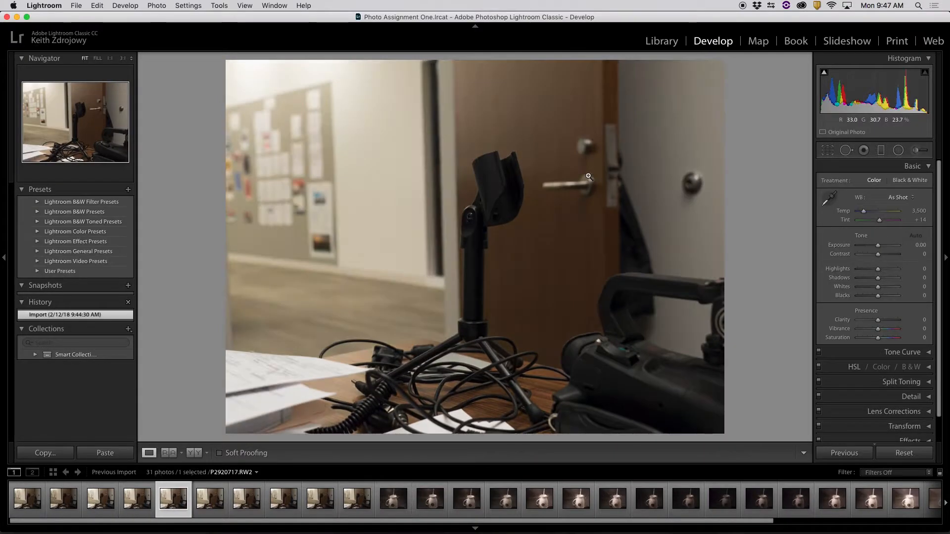
{"action": "key", "text": "Left"}
{"action": "key", "text": "Left"}
{"action": "key", "text": "Left"}
{"action": "key", "text": "Left"}
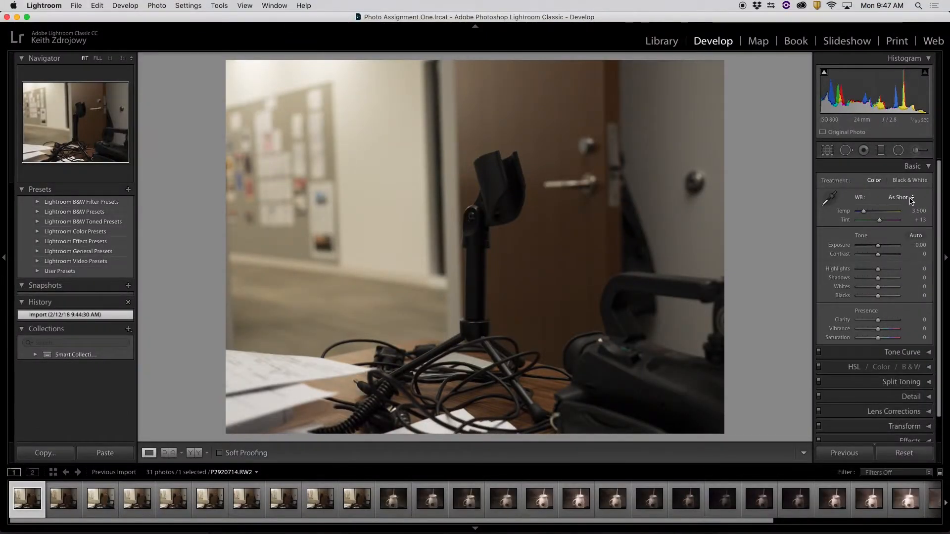
Try the Daylight, Flash, Fluorescent and Auto white balance presets on P2920714.RW2, and return it to As Shot.
{"action": "left_click", "coordinate": [906, 196]}
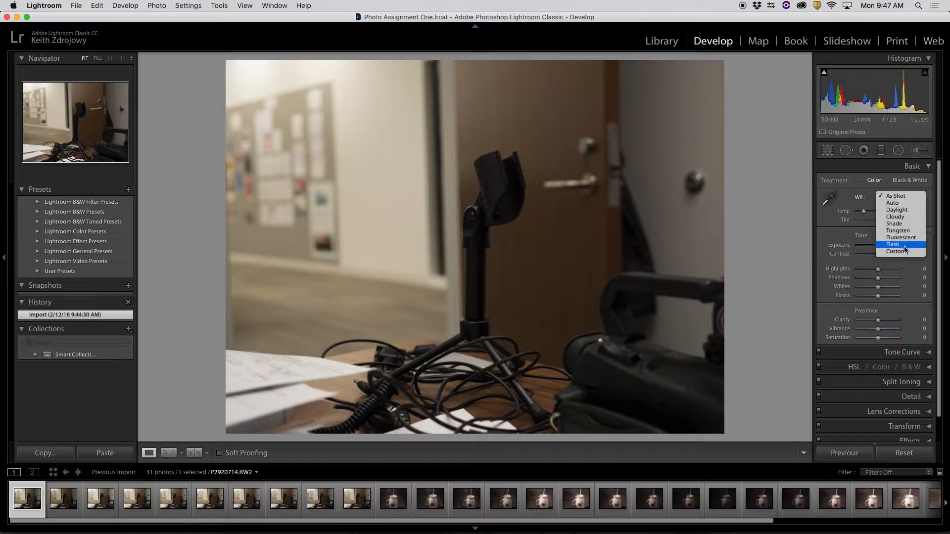
{"action": "left_click", "coordinate": [904, 209]}
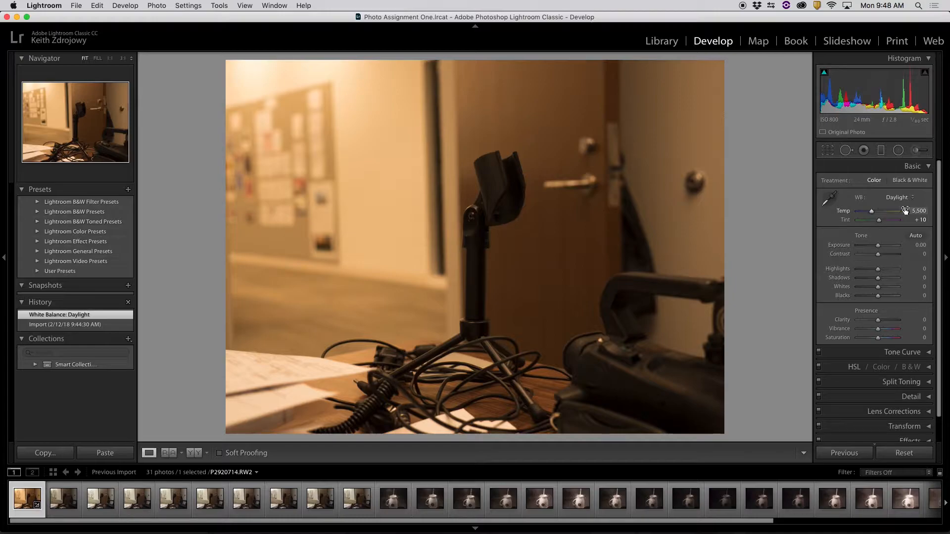
{"action": "left_click", "coordinate": [908, 198]}
{"action": "left_click", "coordinate": [903, 233]}
{"action": "left_click", "coordinate": [905, 198]}
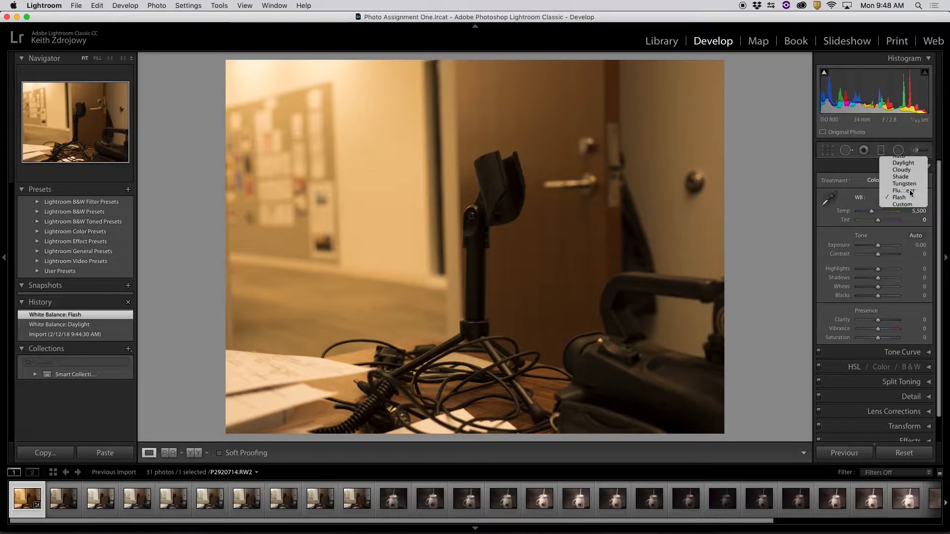
{"action": "left_click", "coordinate": [911, 193]}
{"action": "left_click", "coordinate": [894, 197]}
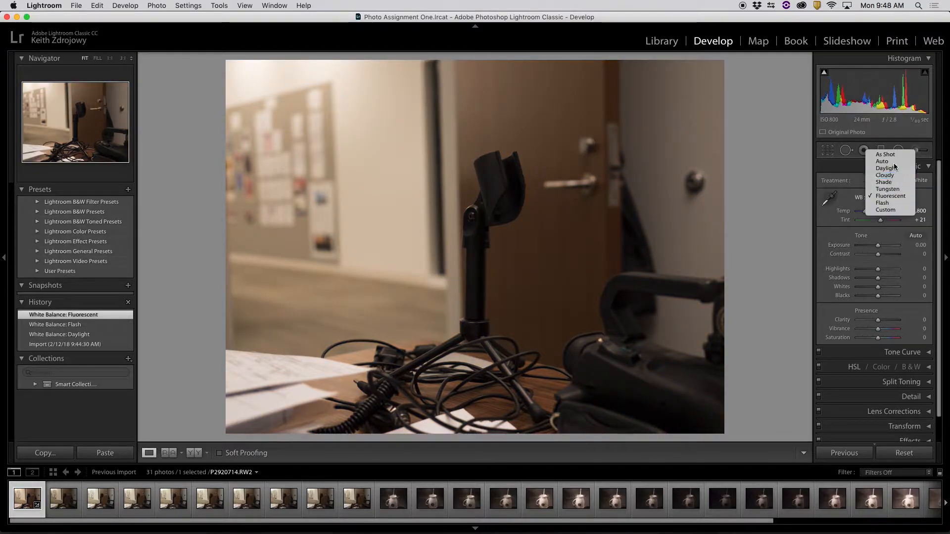
{"action": "left_click", "coordinate": [895, 162]}
{"action": "left_click", "coordinate": [902, 194]}
{"action": "left_click", "coordinate": [901, 191]}
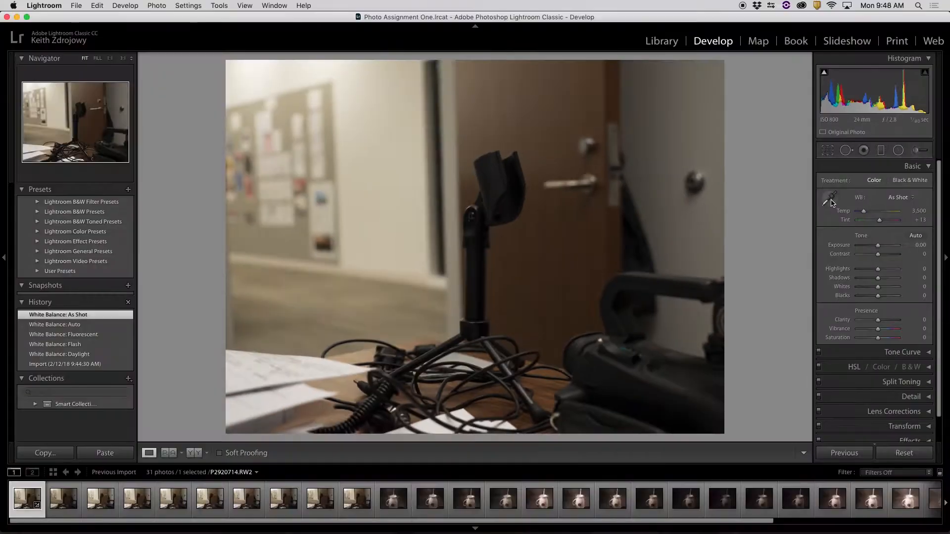
Sample the white paper on the desk with the White Balance Selector, and set the white balance back to As Shot.
{"action": "left_click", "coordinate": [830, 197]}
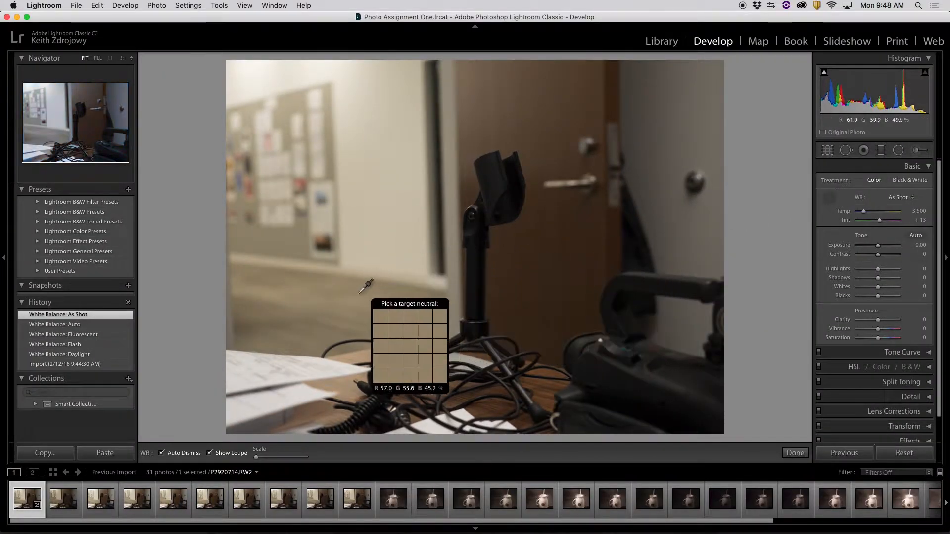
{"action": "left_click", "coordinate": [304, 393]}
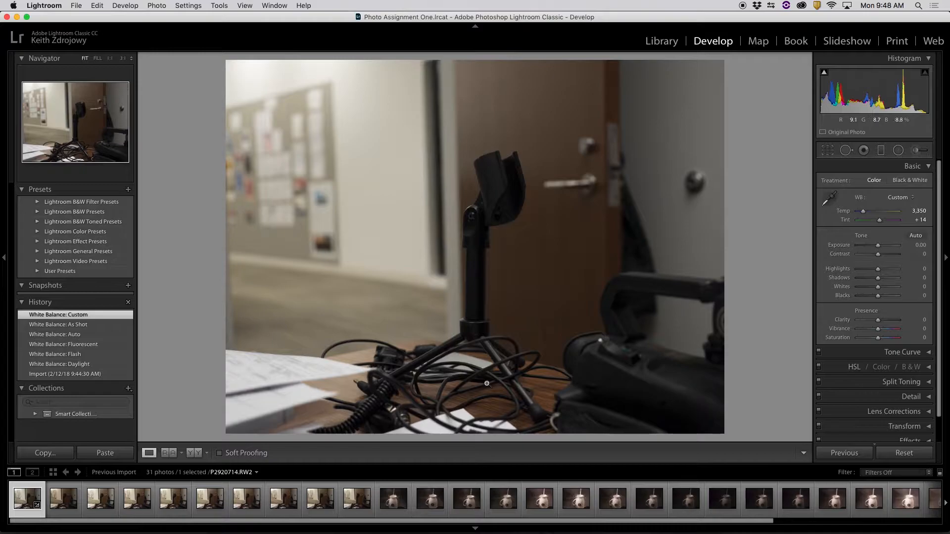
{"action": "left_click", "coordinate": [898, 197]}
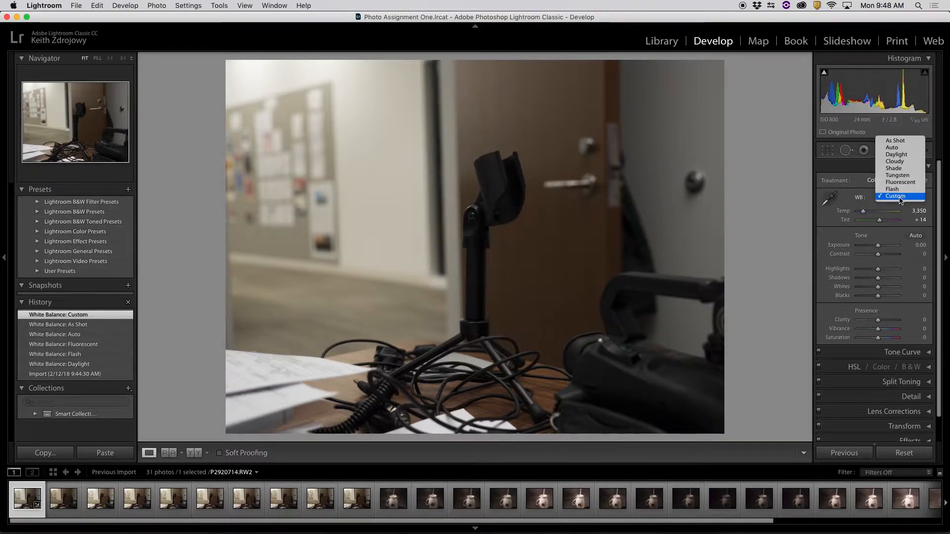
{"action": "left_click", "coordinate": [900, 142]}
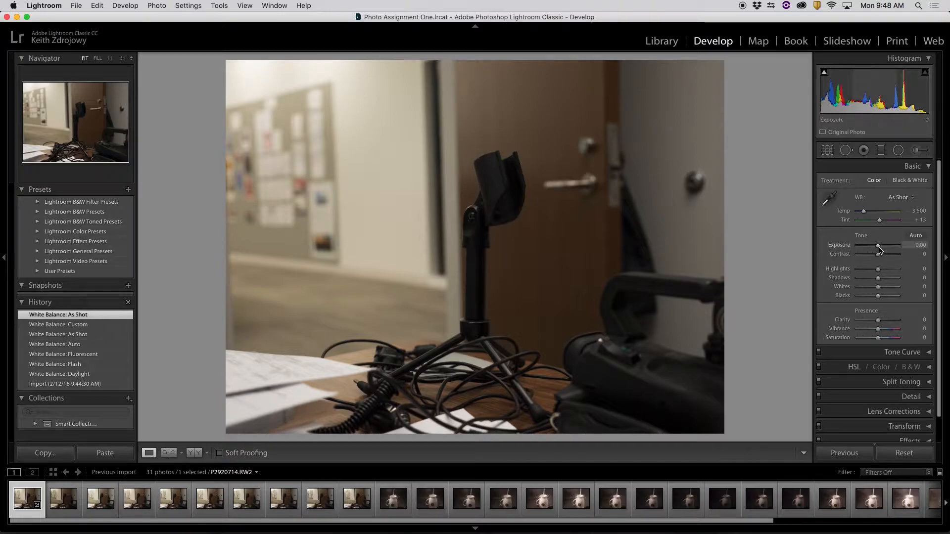
Try an Exposure of −0.15 and a Contrast of −6 on the photo, and undo the tone changes.
{"action": "mouse_move", "coordinate": [879, 247]}
{"action": "left_mouse_down"}
{"action": "mouse_move", "coordinate": [873, 254]}
{"action": "mouse_move", "coordinate": [882, 255]}
{"action": "mouse_move", "coordinate": [877, 246]}
{"action": "left_mouse_up"}
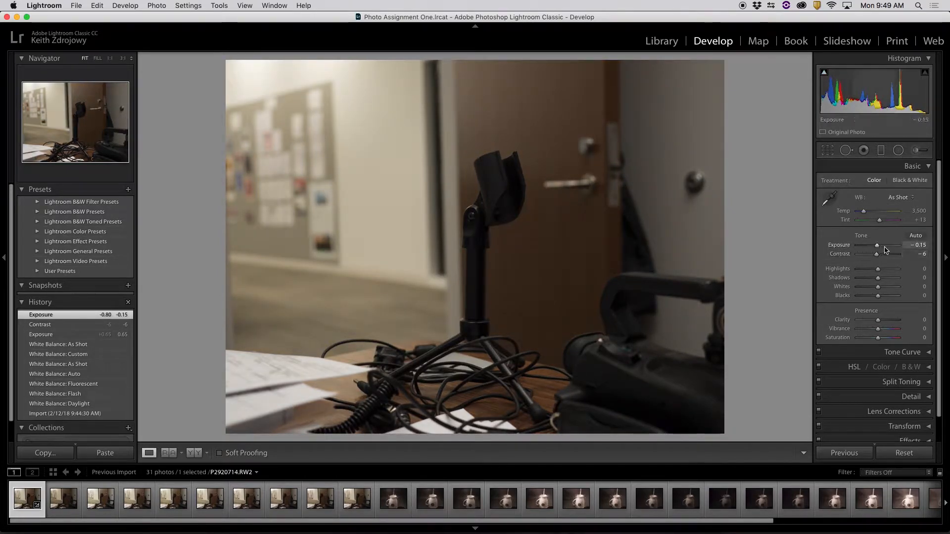
{"action": "key", "text": "super+z"}
{"action": "key", "text": "super+z"}
{"action": "key", "text": "super+z"}
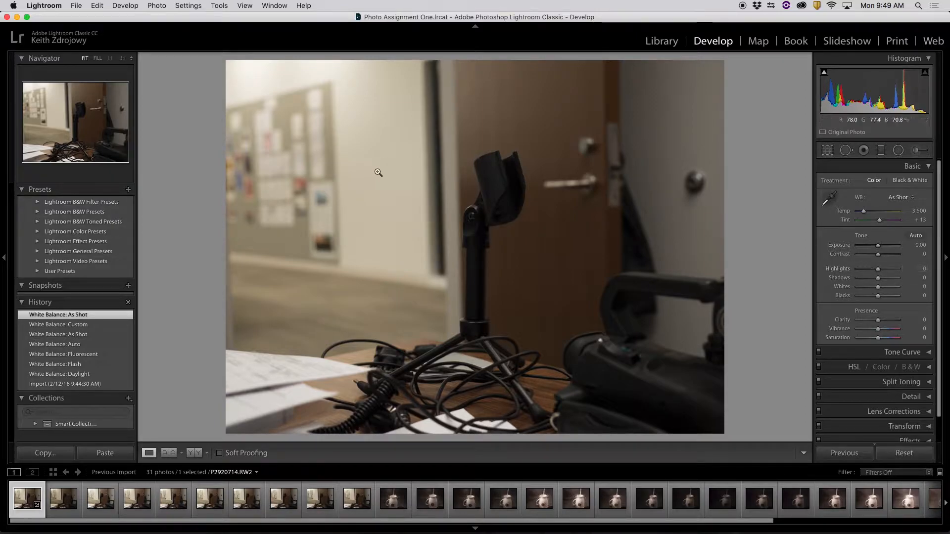
Try Highlights at −100 and Shadows at +100, with Whites at −3 and Blacks at +1.
{"action": "left_click_drag", "start_coordinate": [878, 270], "coordinate": [848, 272]}
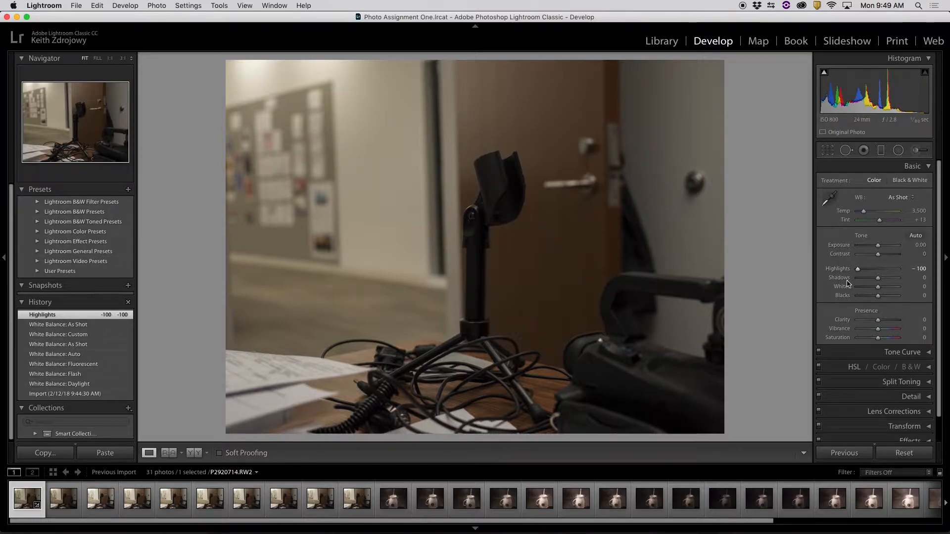
{"action": "left_click_drag", "start_coordinate": [877, 279], "coordinate": [900, 282]}
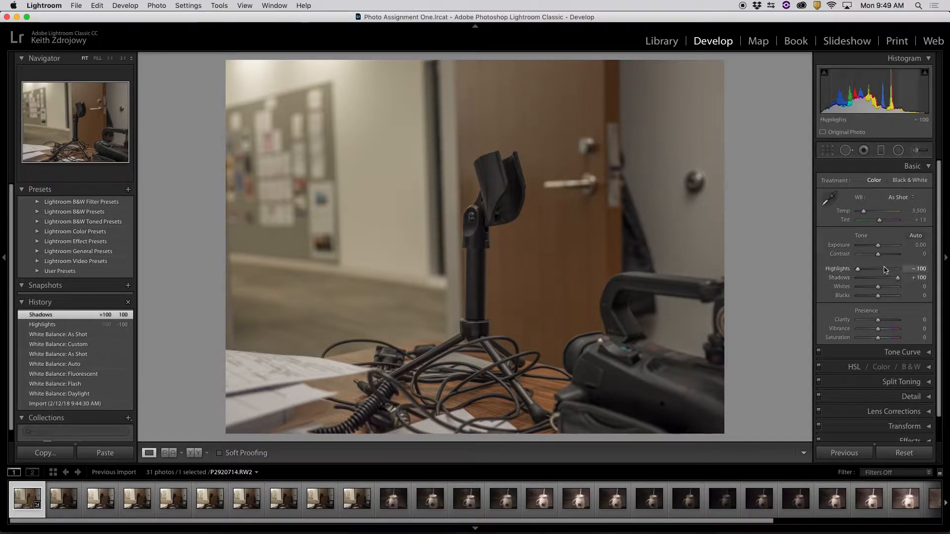
{"action": "left_click_drag", "start_coordinate": [898, 278], "coordinate": [880, 271]}
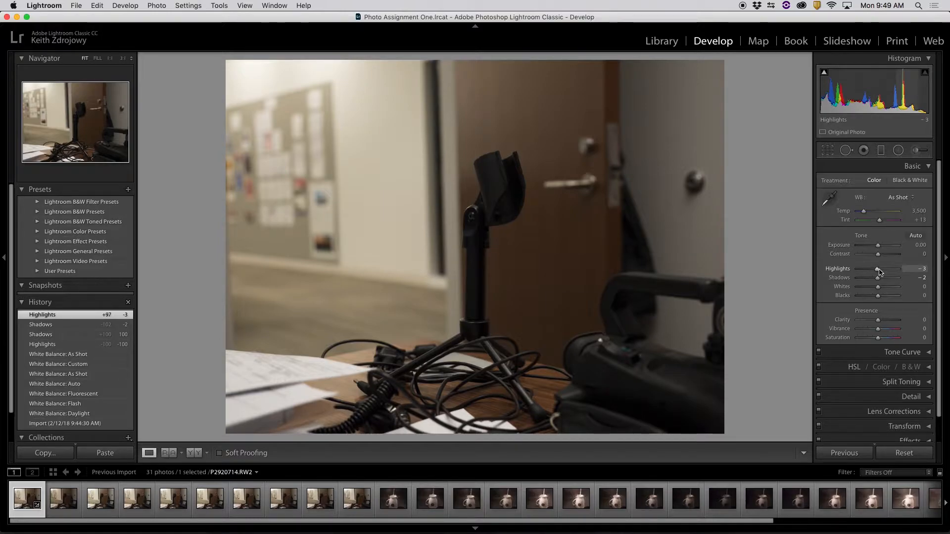
{"action": "left_click_drag", "start_coordinate": [878, 272], "coordinate": [902, 279]}
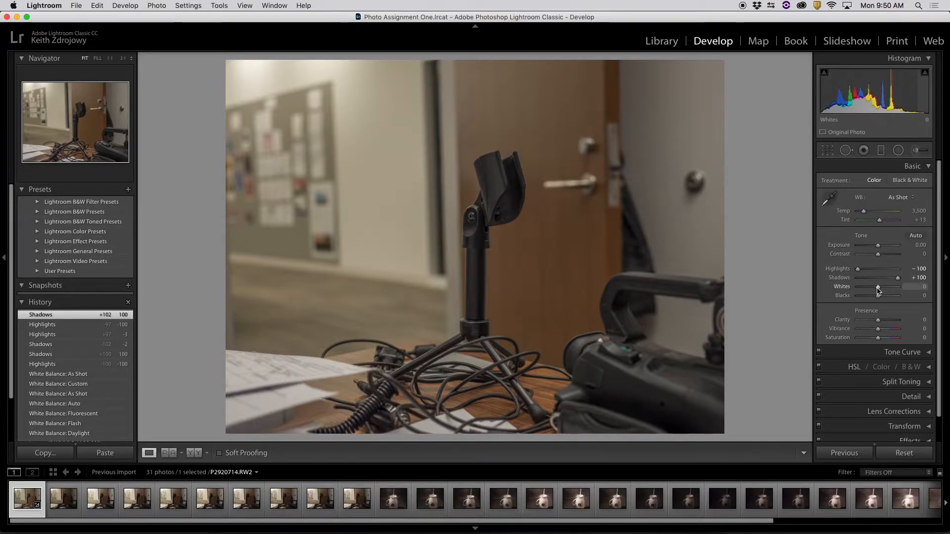
{"action": "mouse_move", "coordinate": [878, 290]}
{"action": "left_mouse_down"}
{"action": "mouse_move", "coordinate": [897, 291]}
{"action": "mouse_move", "coordinate": [857, 289]}
{"action": "mouse_move", "coordinate": [877, 290]}
{"action": "left_mouse_up"}
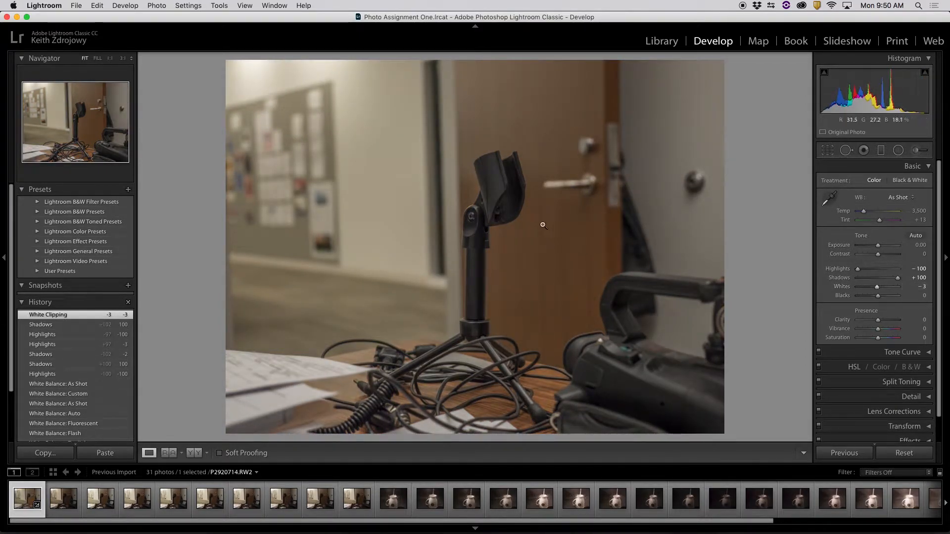
{"action": "mouse_move", "coordinate": [879, 295]}
{"action": "left_mouse_down"}
{"action": "mouse_move", "coordinate": [898, 295]}
{"action": "mouse_move", "coordinate": [870, 297]}
{"action": "mouse_move", "coordinate": [877, 304]}
{"action": "left_mouse_up"}
Reset the Highlights, Shadows, Whites and Blacks of P2920714.RW2 to 0.
{"action": "left_click_drag", "start_coordinate": [858, 268], "coordinate": [880, 271]}
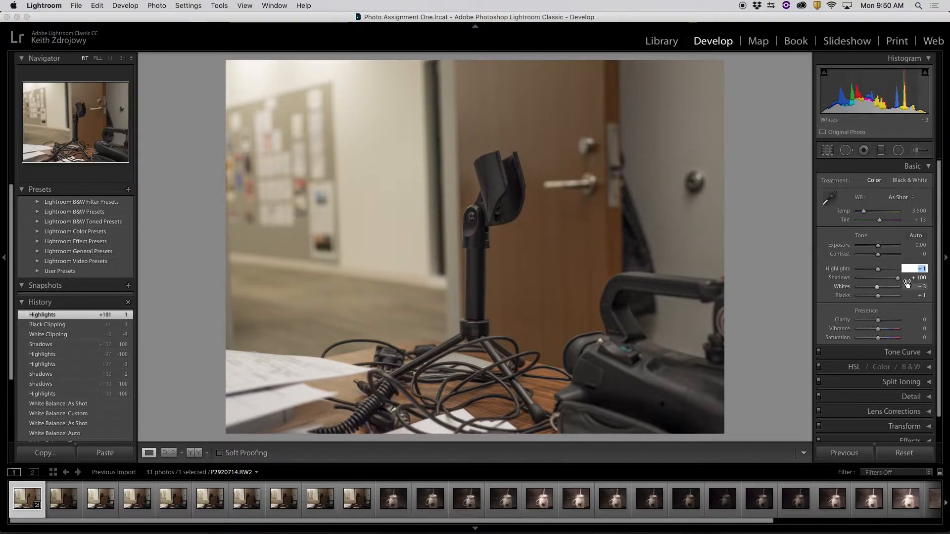
{"action": "key", "text": "Tab"}
{"action": "type", "text": "0"}
{"action": "key", "text": "Tab"}
{"action": "key", "text": "Tab"}
{"action": "type", "text": "0"}
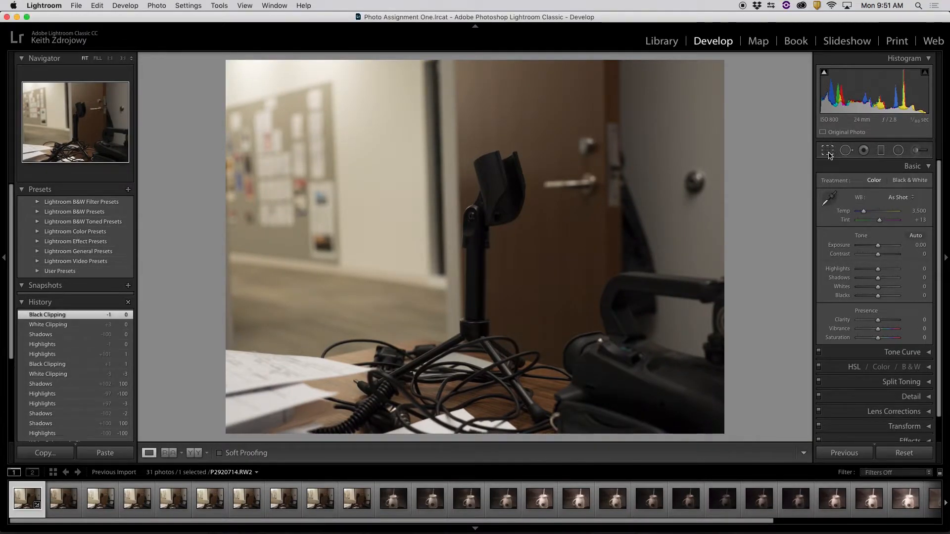
Try reshaping and rotating the crop frame of P2920714.RW2 with Crop & Straighten, at a crop angle of 0.11.
{"action": "left_click", "coordinate": [807, 143]}
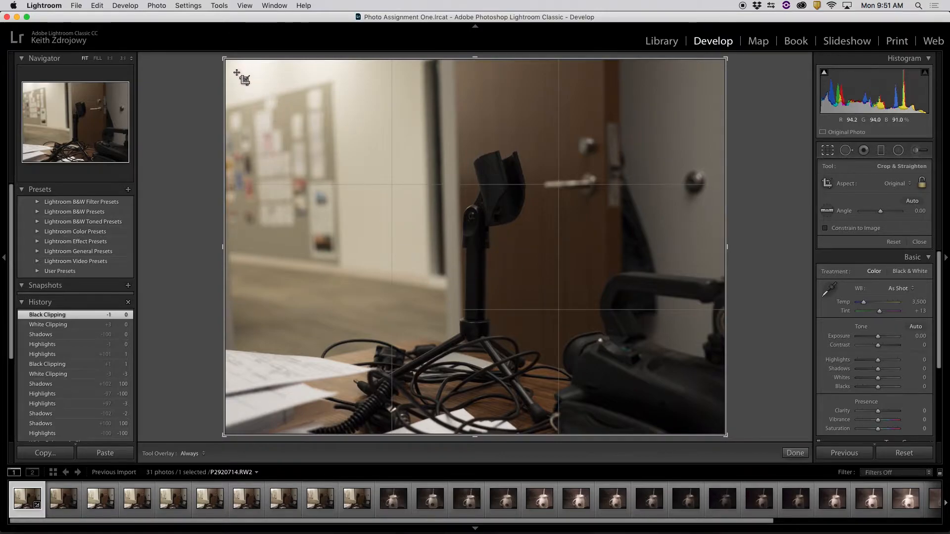
{"action": "left_click_drag", "start_coordinate": [225, 60], "coordinate": [198, 64]}
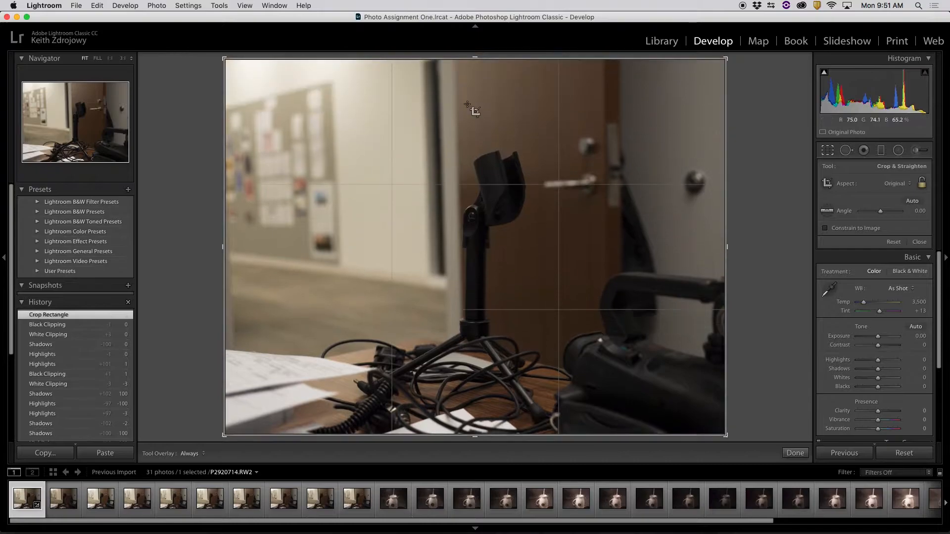
{"action": "left_click_drag", "start_coordinate": [731, 57], "coordinate": [791, 55]}
{"action": "key", "text": "super+z"}
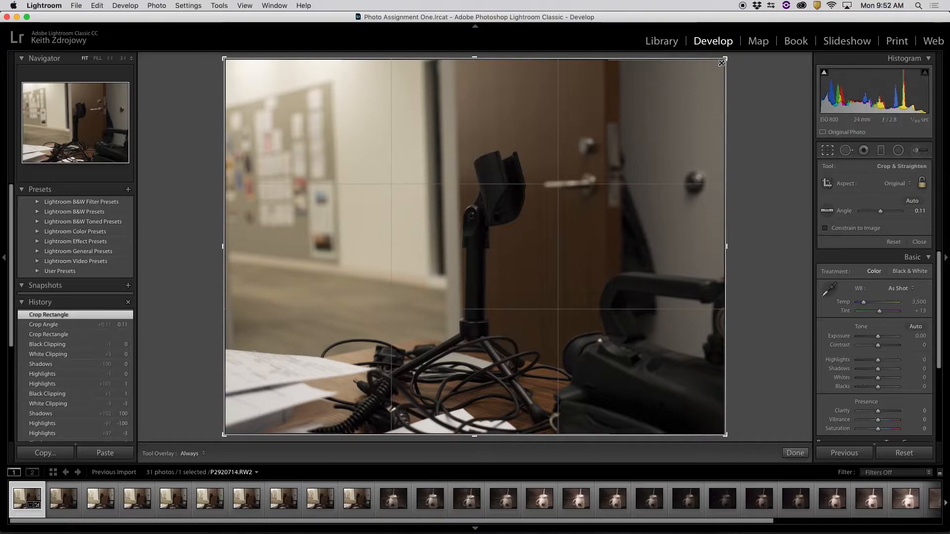
Crop the photo to a custom aspect from its upper-right corner, reposition the image within the frame, and apply the crop.
{"action": "key", "text": "shift"}
{"action": "mouse_move", "coordinate": [714, 65]}
{"action": "left_mouse_down"}
{"action": "mouse_move", "coordinate": [683, 84]}
{"action": "mouse_move", "coordinate": [675, 104]}
{"action": "mouse_move", "coordinate": [703, 81]}
{"action": "mouse_move", "coordinate": [658, 98]}
{"action": "mouse_move", "coordinate": [704, 81]}
{"action": "mouse_move", "coordinate": [659, 117]}
{"action": "mouse_move", "coordinate": [744, 60]}
{"action": "mouse_move", "coordinate": [699, 91]}
{"action": "mouse_move", "coordinate": [725, 55]}
{"action": "mouse_move", "coordinate": [690, 75]}
{"action": "mouse_move", "coordinate": [708, 79]}
{"action": "left_mouse_up"}
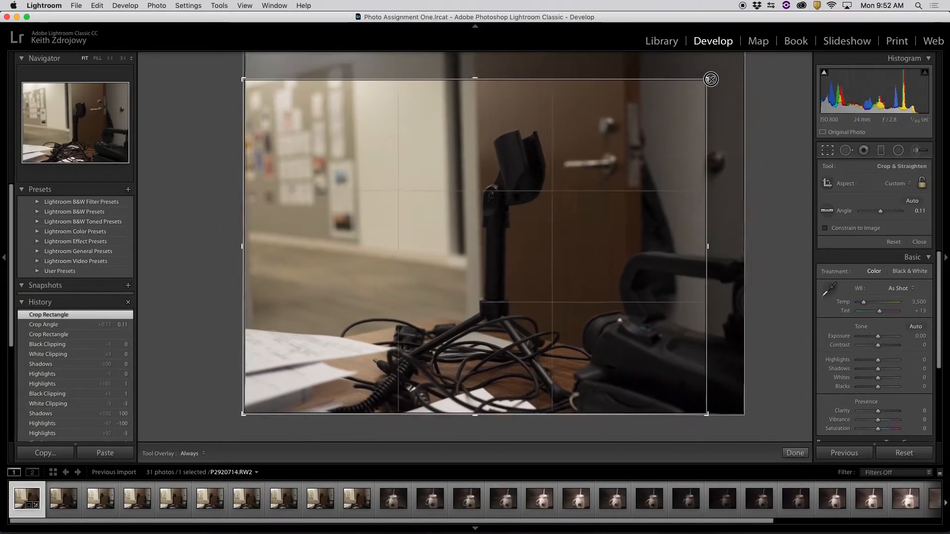
{"action": "left_click_drag", "start_coordinate": [526, 122], "coordinate": [549, 112]}
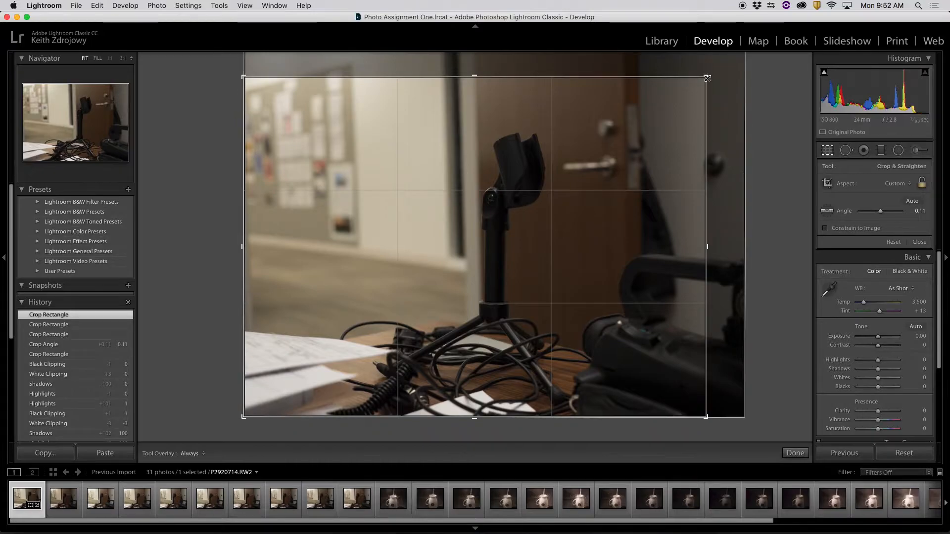
{"action": "left_click_drag", "start_coordinate": [299, 113], "coordinate": [333, 106]}
{"action": "key", "text": "r"}
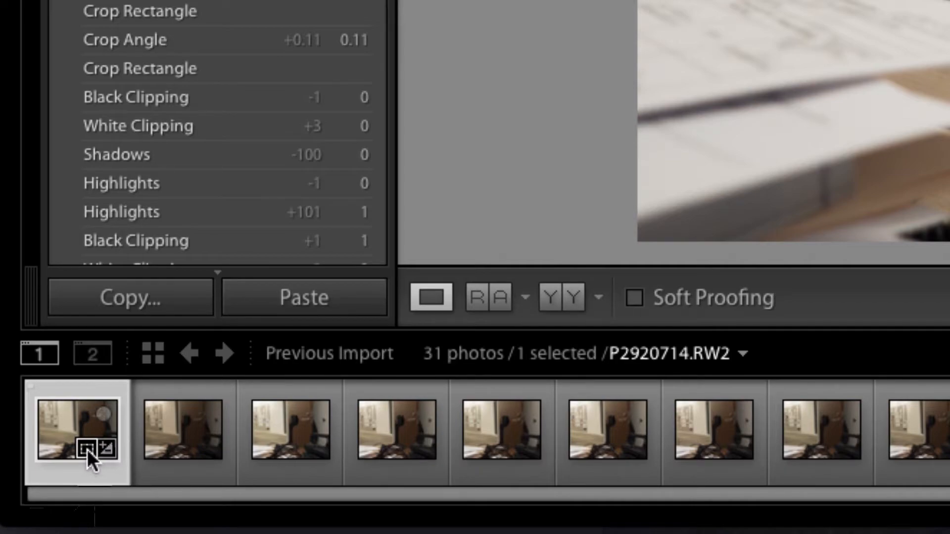
Reopen the crop of P2920714.RW2 from its thumbnail, and undo the last crop changes.
{"action": "left_click", "coordinate": [87, 453]}
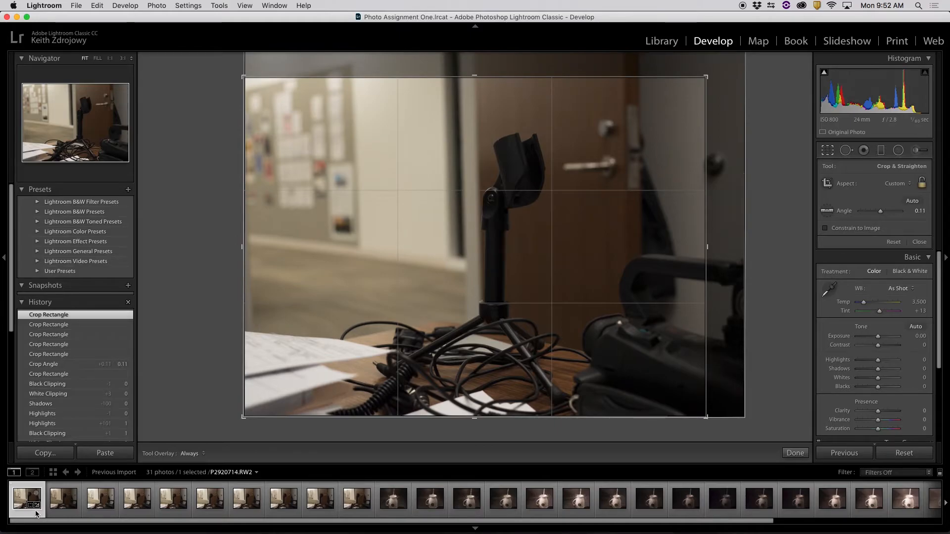
{"action": "right_click", "coordinate": [30, 508]}
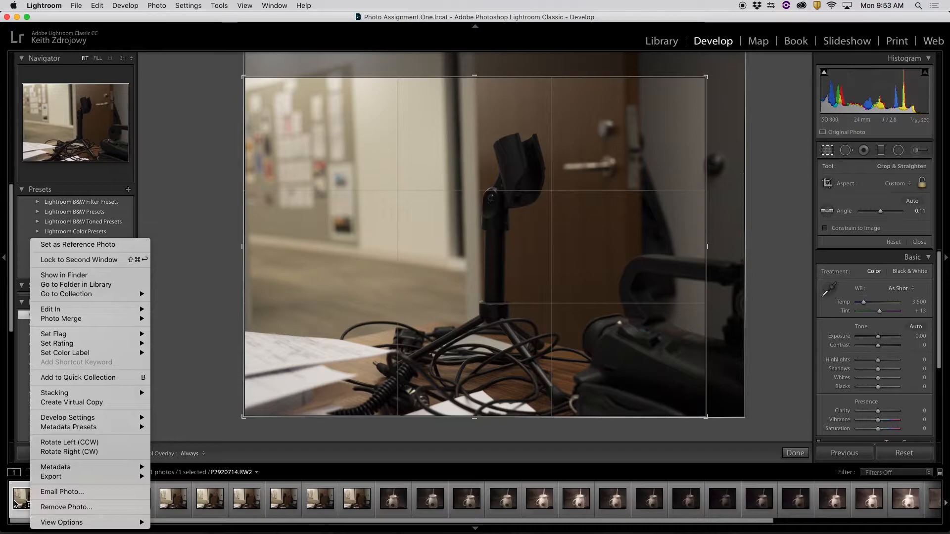
{"action": "key", "text": "Escape"}
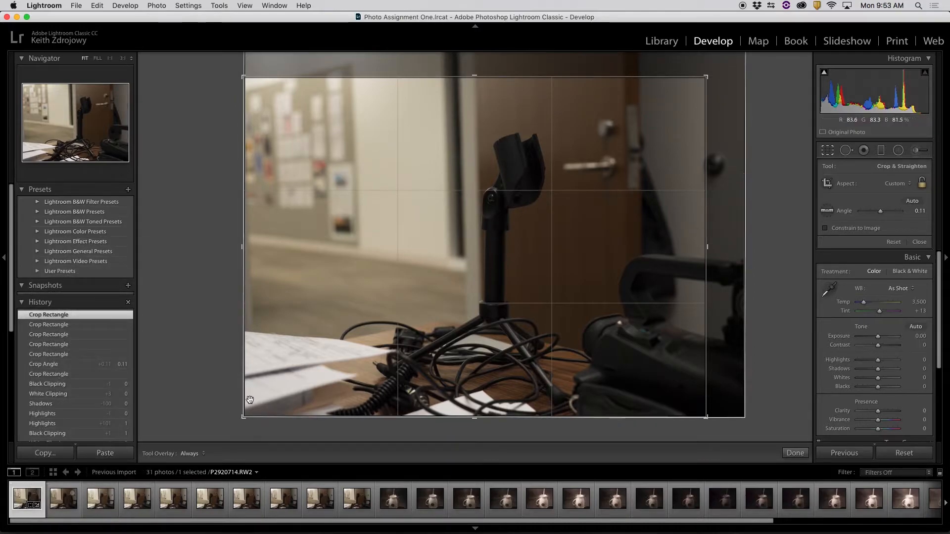
{"action": "key", "text": "super+z"}
{"action": "key", "text": "super+z"}
{"action": "key", "text": "super+z"}
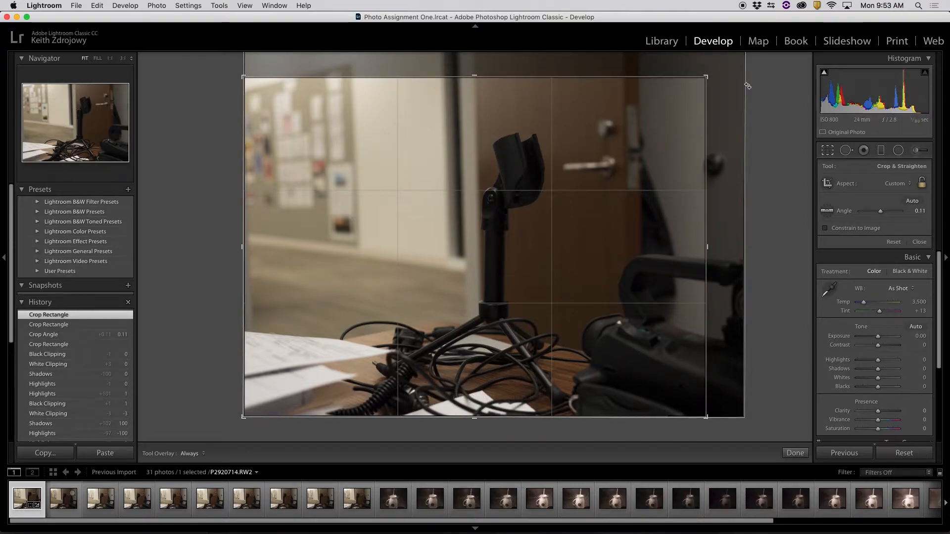
Enlarge the crop frame back to the full photo, rotate it to an angle of 0.05, and apply the crop.
{"action": "left_click_drag", "start_coordinate": [707, 77], "coordinate": [747, 46]}
{"action": "left_click_drag", "start_coordinate": [752, 90], "coordinate": [752, 88]}
{"action": "key", "text": "Return"}
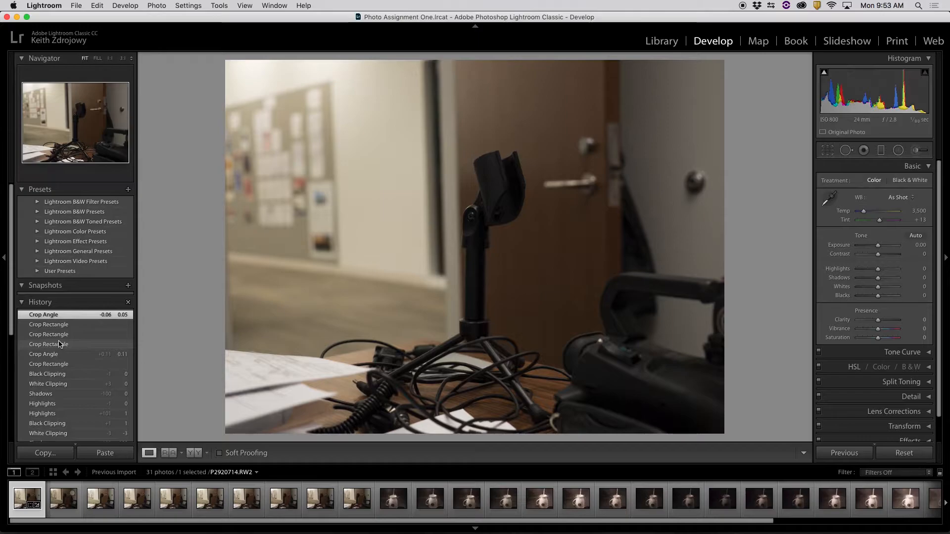
Revert P2920714.RW2 to its original Import state in the edit history.
{"action": "left_click_drag", "start_coordinate": [9, 328], "coordinate": [8, 423]}
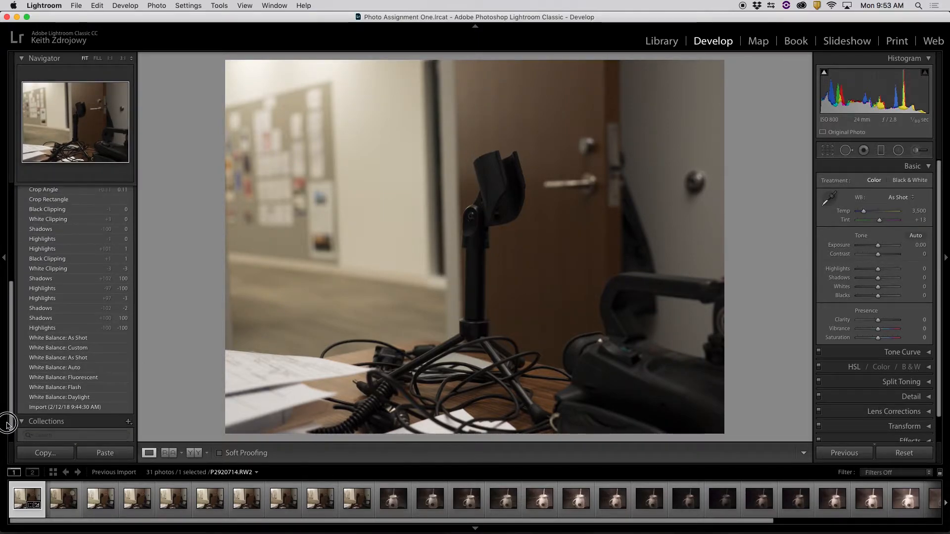
{"action": "left_click", "coordinate": [48, 407]}
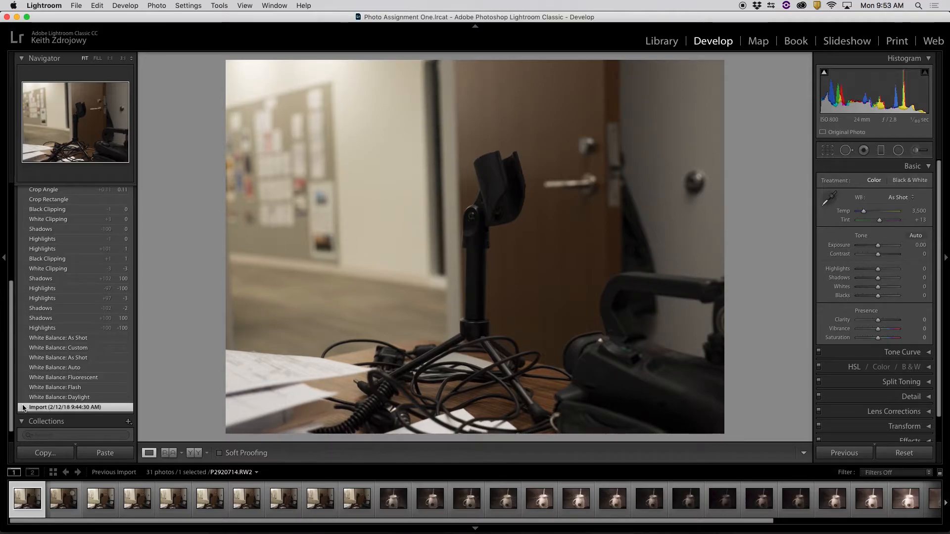
{"action": "left_click_drag", "start_coordinate": [10, 344], "coordinate": [11, 245]}
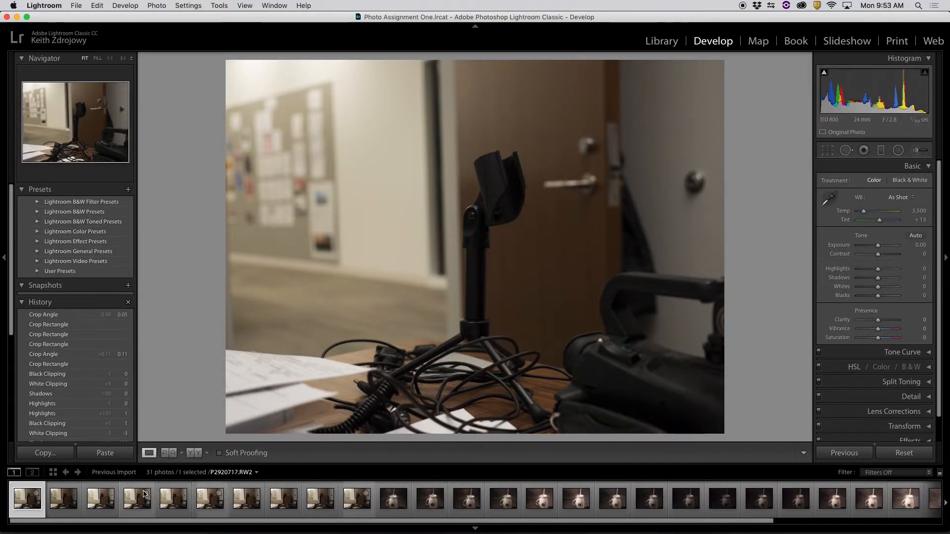
Step through the stand photos from P2920714.RW2 to P2920723.RW2 and back to compare them.
{"action": "key", "text": "Right"}
{"action": "key", "text": "Right"}
{"action": "key", "text": "Right"}
{"action": "key", "text": "Right"}
{"action": "key", "text": "Right"}
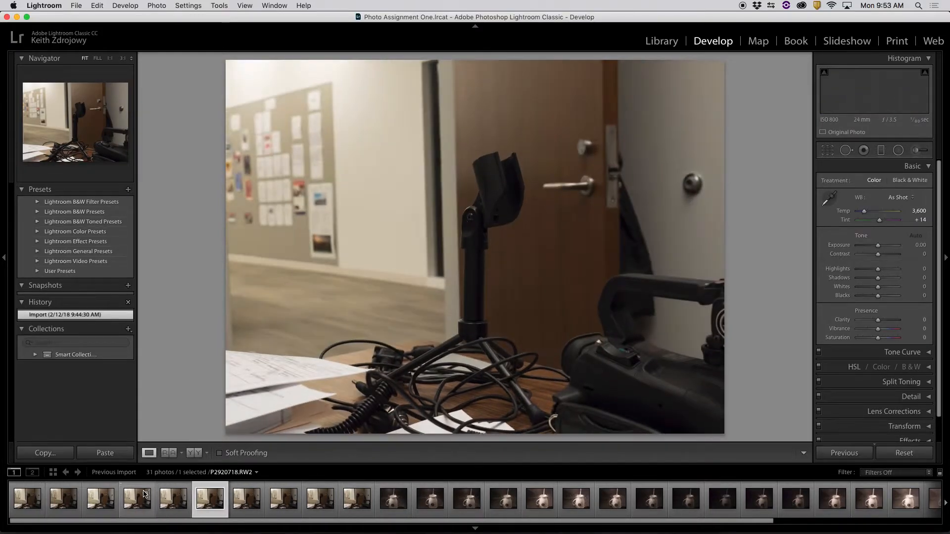
{"action": "key", "text": "Right"}
{"action": "key", "text": "Right"}
{"action": "key", "text": "Right"}
{"action": "key", "text": "Right"}
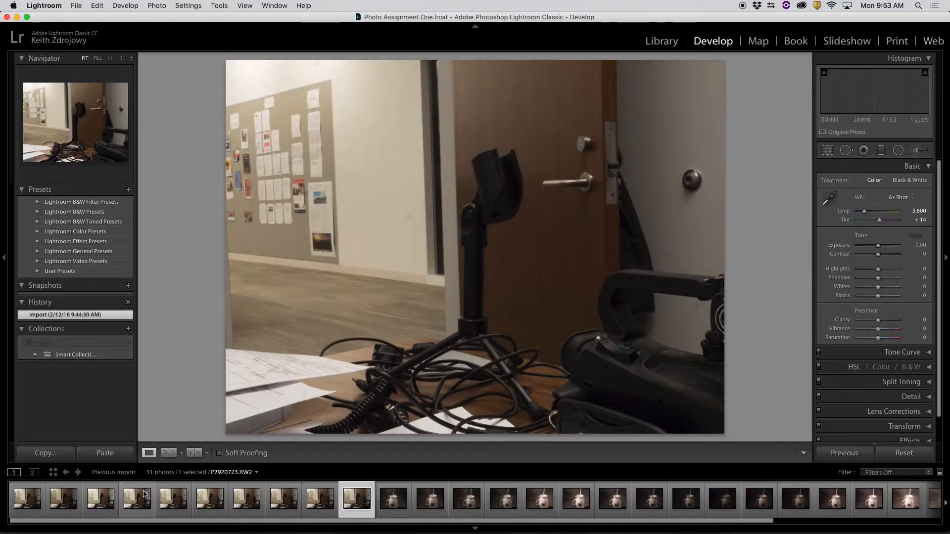
{"action": "key", "text": "Left"}
{"action": "key", "text": "Left"}
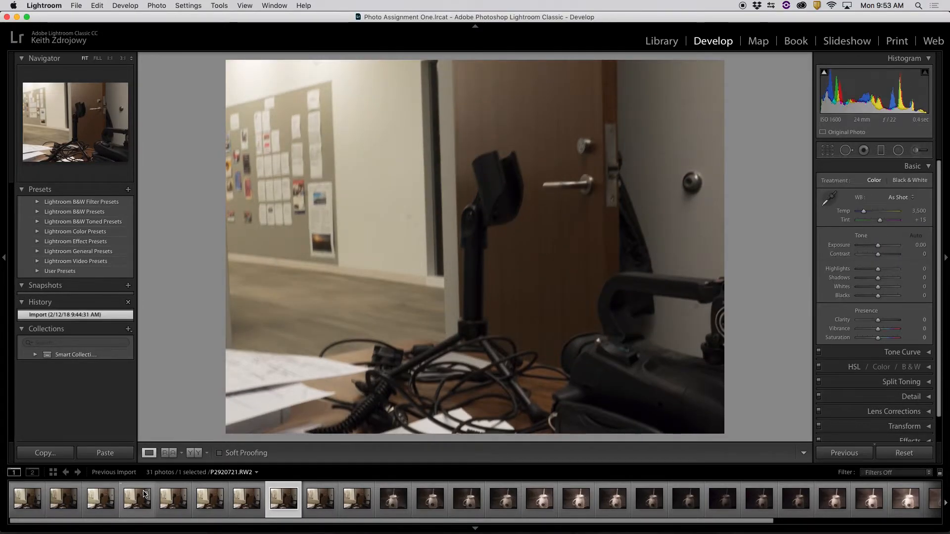
{"action": "key", "text": "Right"}
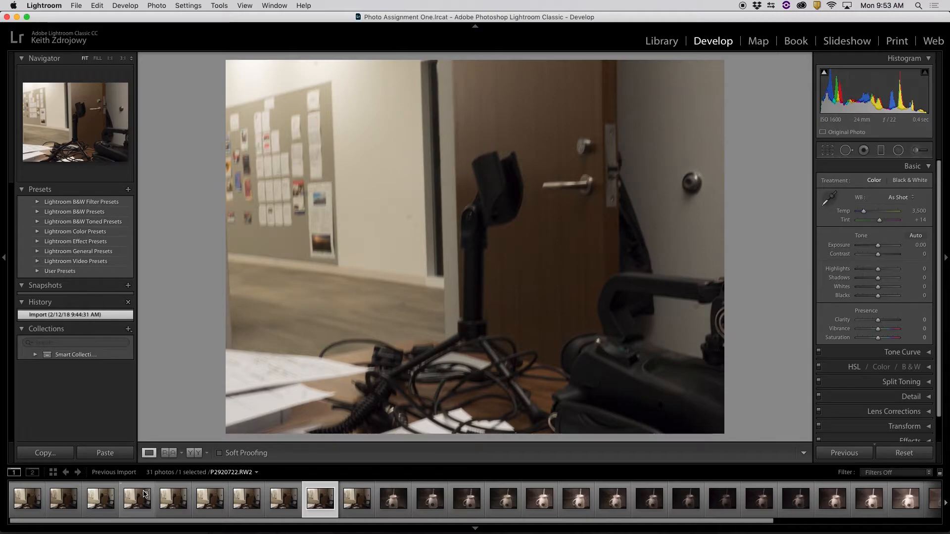
{"action": "key", "text": "Right"}
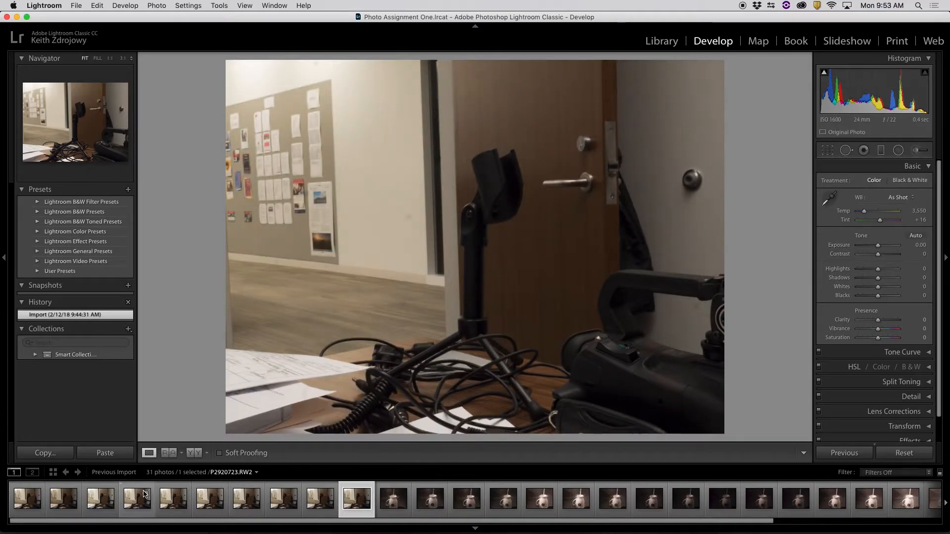
{"action": "key", "text": "Left"}
{"action": "key", "text": "Left"}
{"action": "key", "text": "Left"}
{"action": "key", "text": "Left"}
{"action": "key", "text": "Left"}
{"action": "key", "text": "Left"}
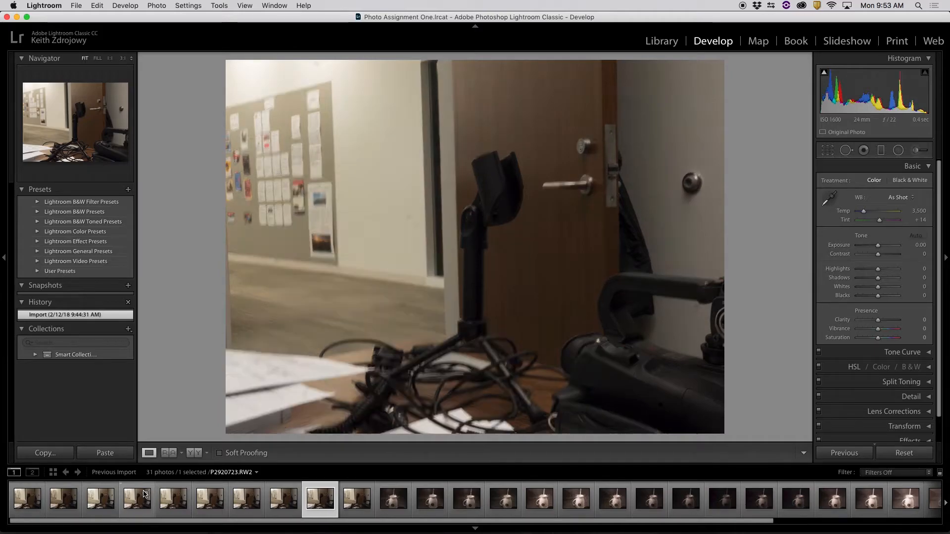
{"action": "key", "text": "Left"}
{"action": "key", "text": "Left"}
{"action": "key", "text": "Left"}
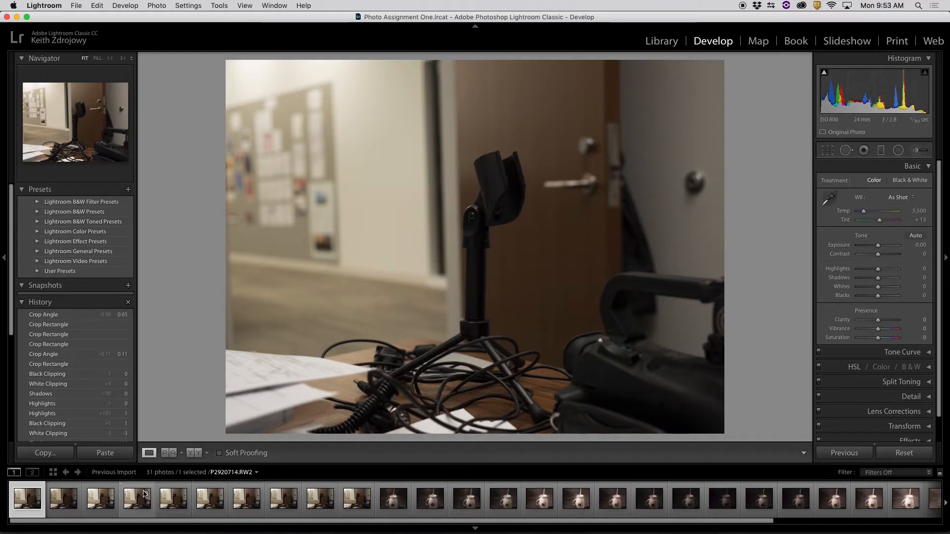
Rate P2920714.RW2 and P2920715.RW2 four stars, and P2920722.RW2 one star.
{"action": "key", "text": "4"}
{"action": "key", "text": "Right"}
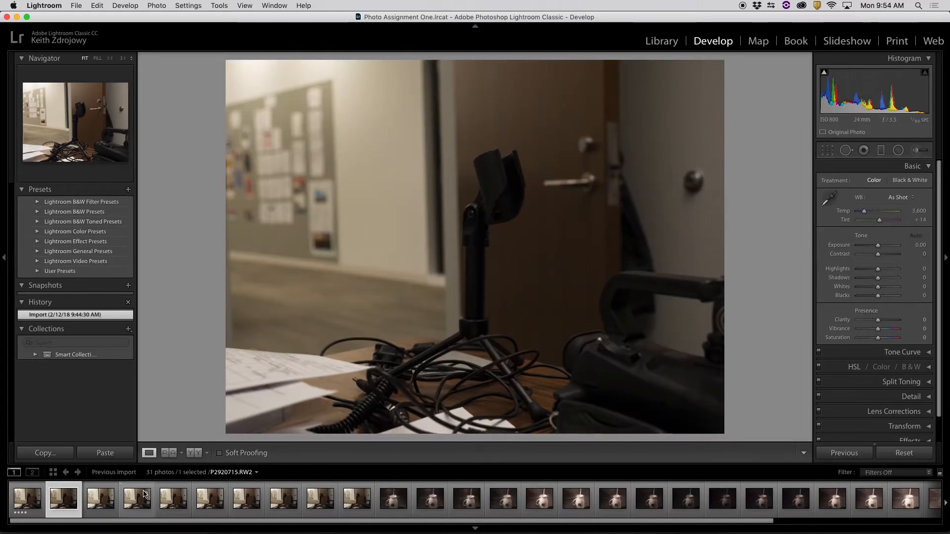
{"action": "key", "text": "4"}
{"action": "key", "text": "Right"}
{"action": "key", "text": "Right"}
{"action": "key", "text": "Right"}
{"action": "key", "text": "Right"}
{"action": "key", "text": "Right"}
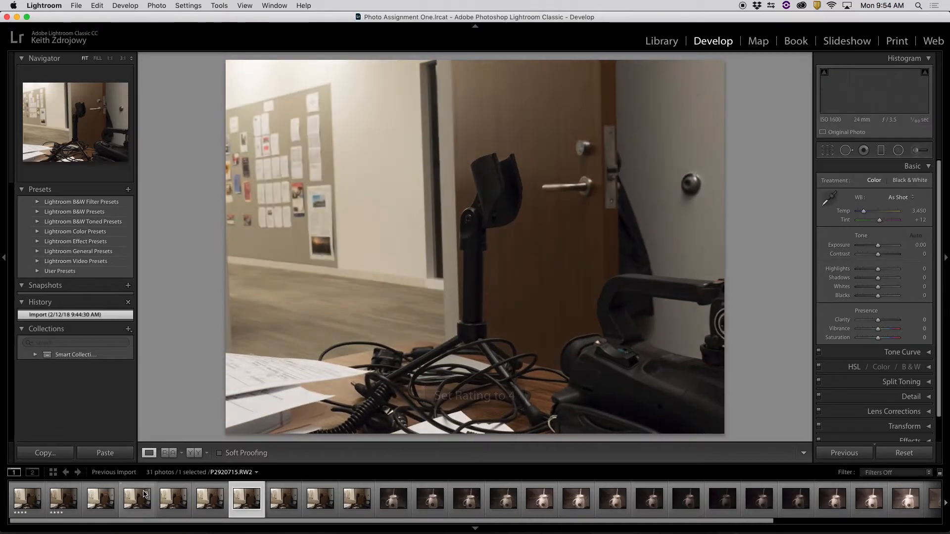
{"action": "key", "text": "Right"}
{"action": "key", "text": "Right"}
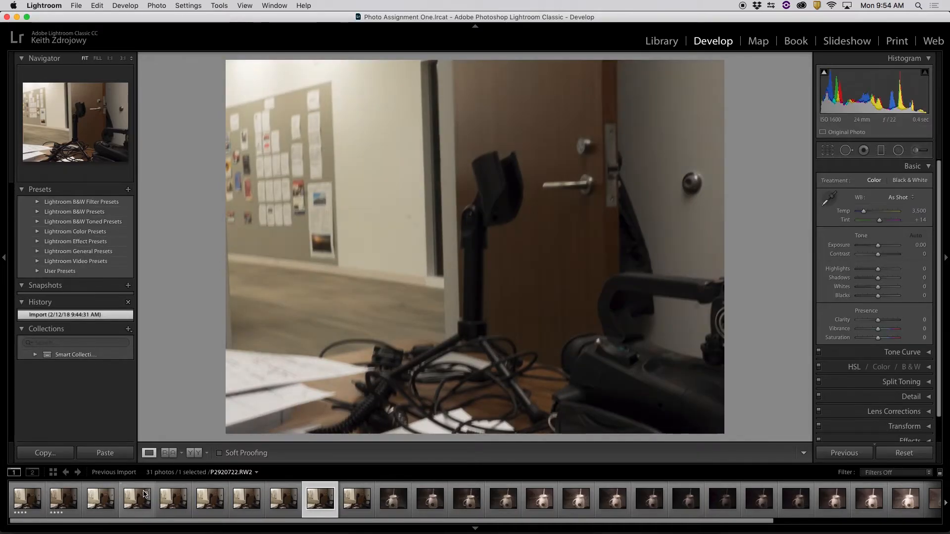
{"action": "key", "text": "1"}
Filter the photos in the Library module to show only those rated four stars or higher.
{"action": "left_click", "coordinate": [662, 42]}
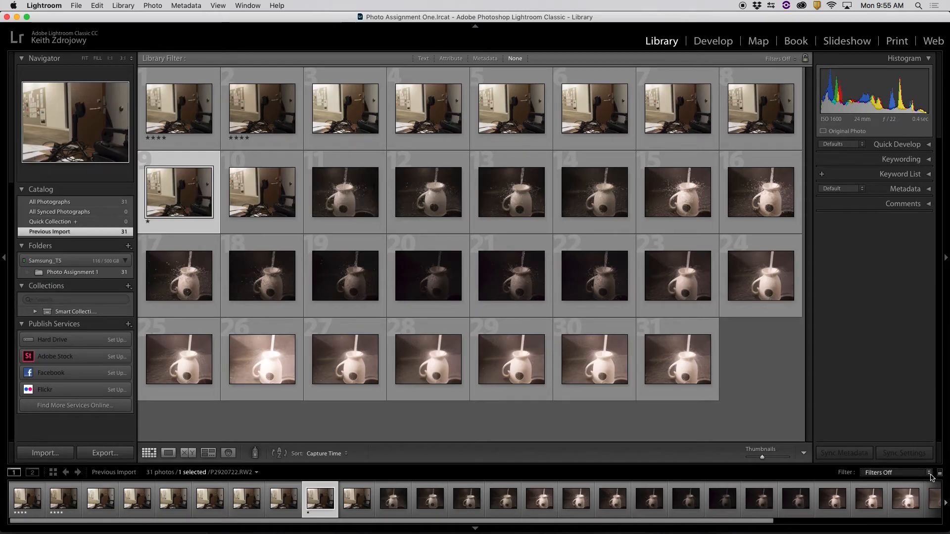
{"action": "left_click", "coordinate": [931, 466]}
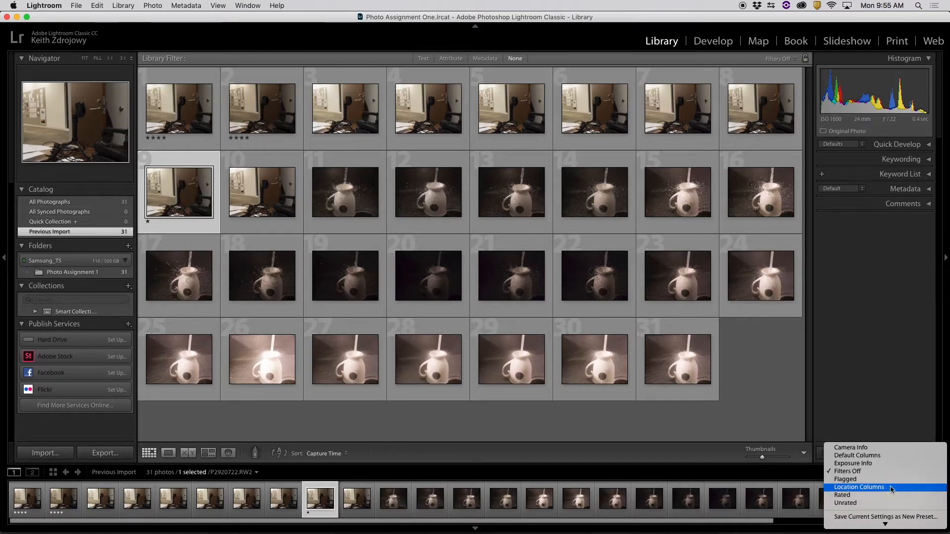
{"action": "left_click", "coordinate": [878, 495]}
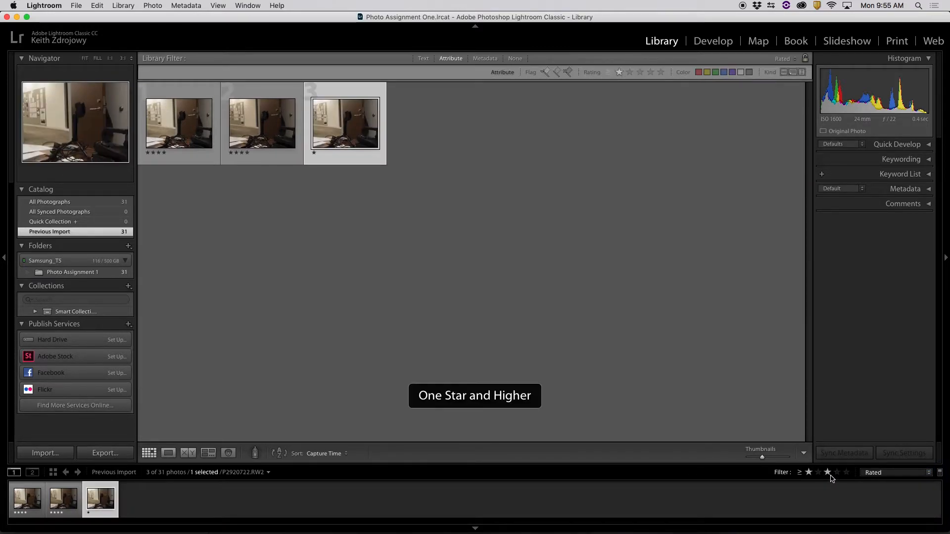
{"action": "left_click", "coordinate": [837, 473]}
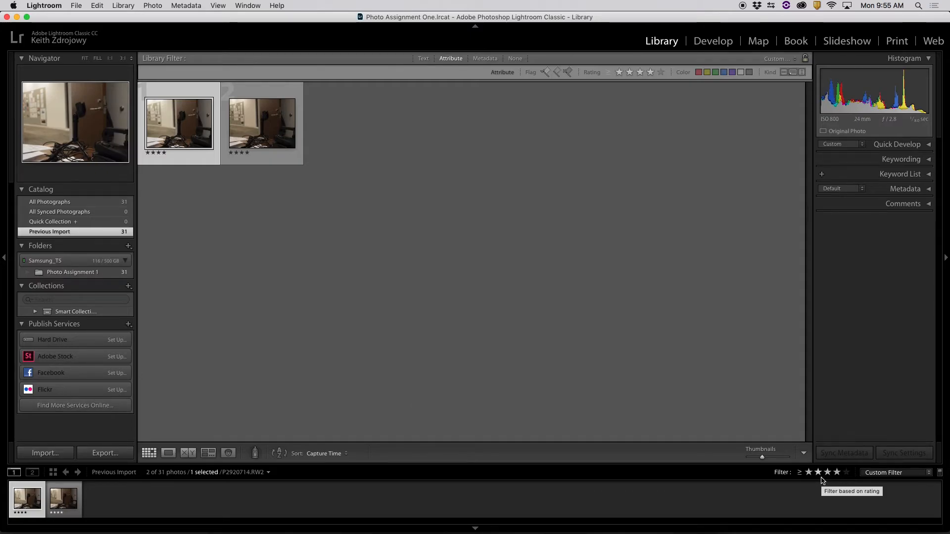
View the filtered photos in the Develop module, and turn the filters off.
{"action": "left_click", "coordinate": [713, 41]}
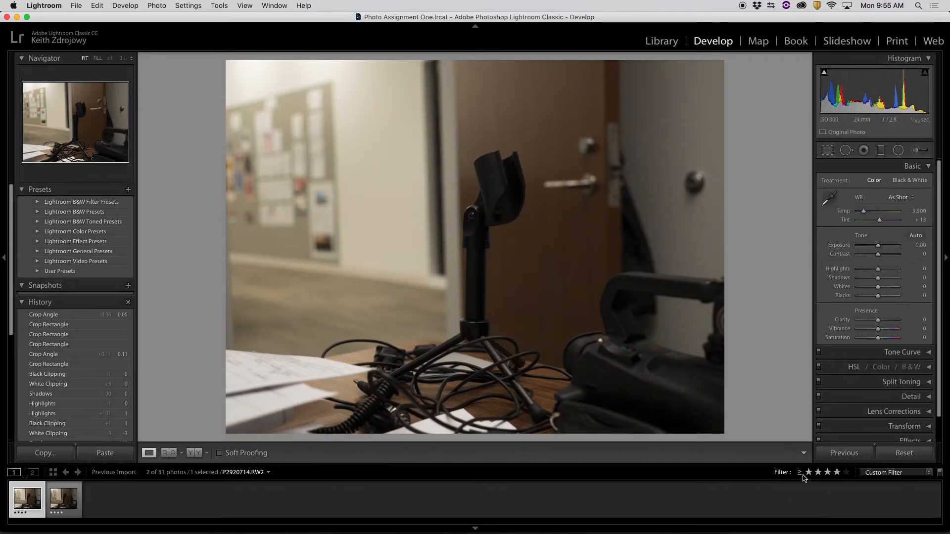
{"action": "left_click", "coordinate": [882, 473]}
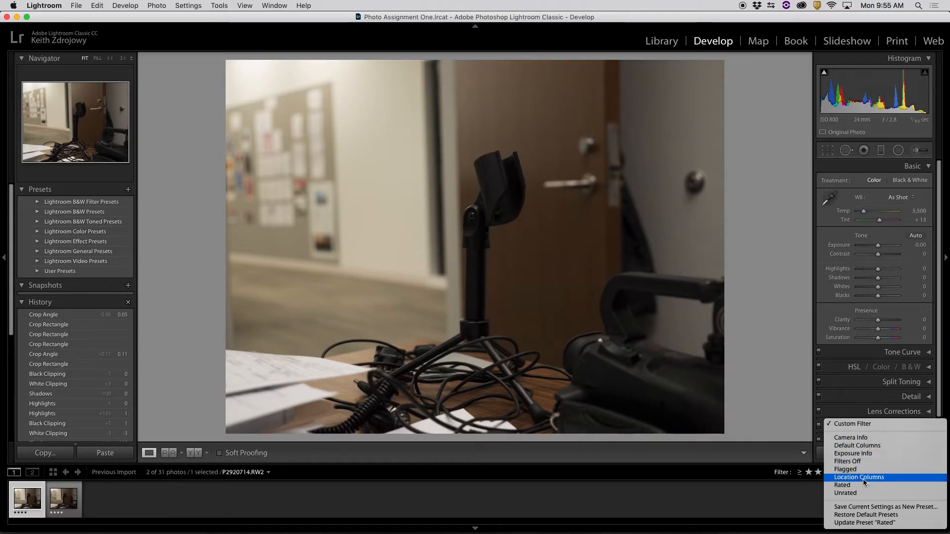
{"action": "left_click", "coordinate": [847, 461]}
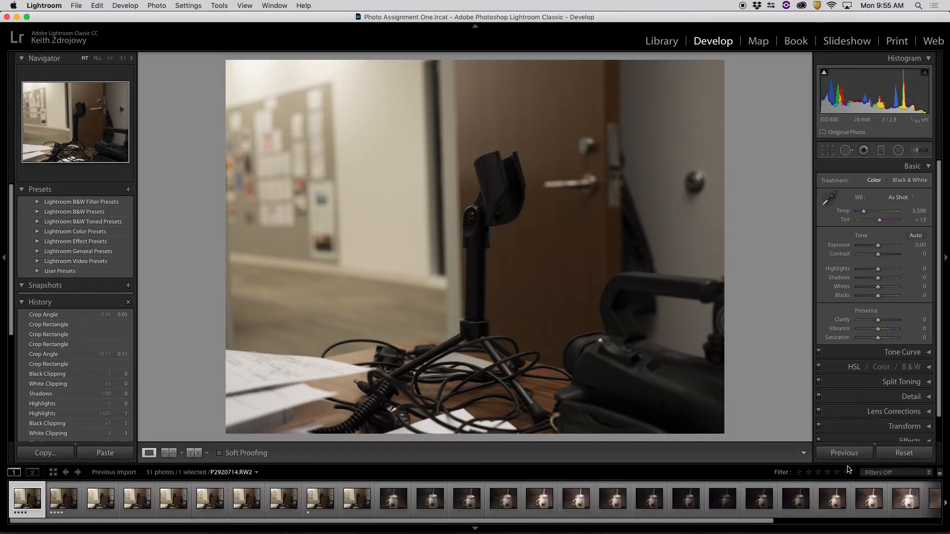
Rate P2920716.RW2 and the other unrated stand photos four stars.
{"action": "left_click", "coordinate": [103, 503]}
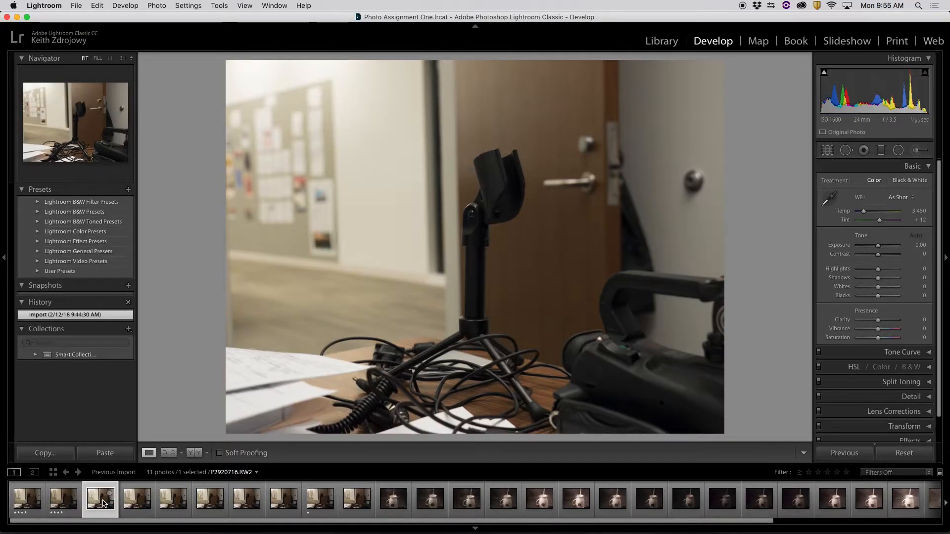
{"action": "key", "text": "4"}
{"action": "key", "text": "4"}
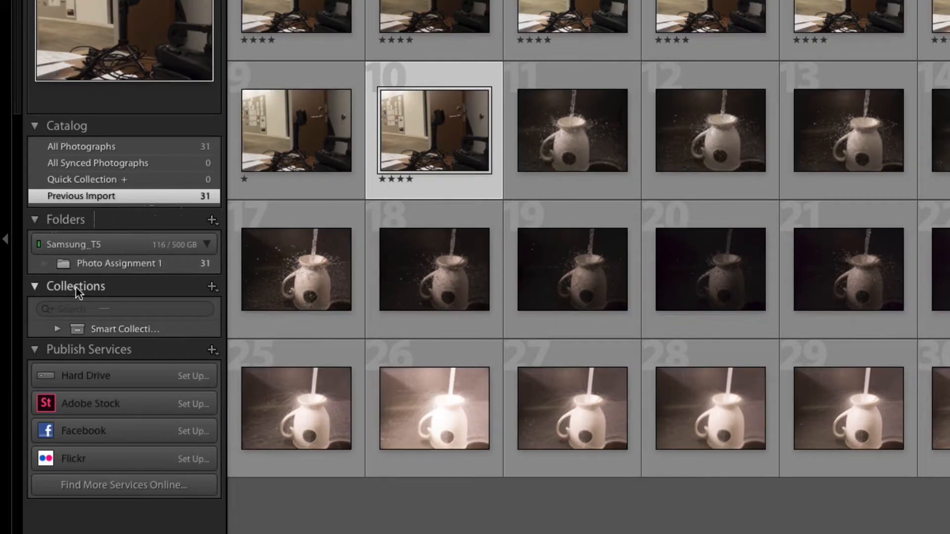
Examine the contents of the Smart Collections set in the Library module, and collapse it again.
{"action": "left_click", "coordinate": [56, 330]}
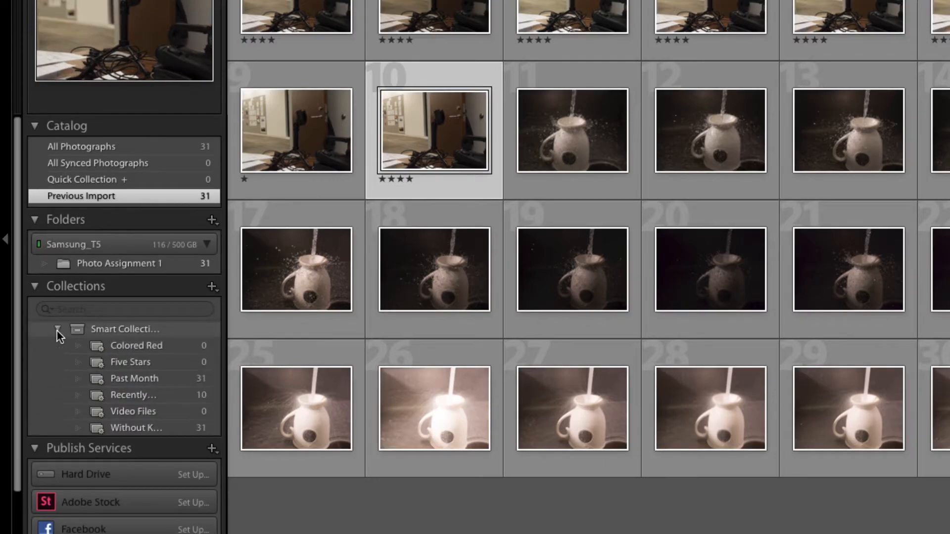
{"action": "left_click", "coordinate": [57, 330]}
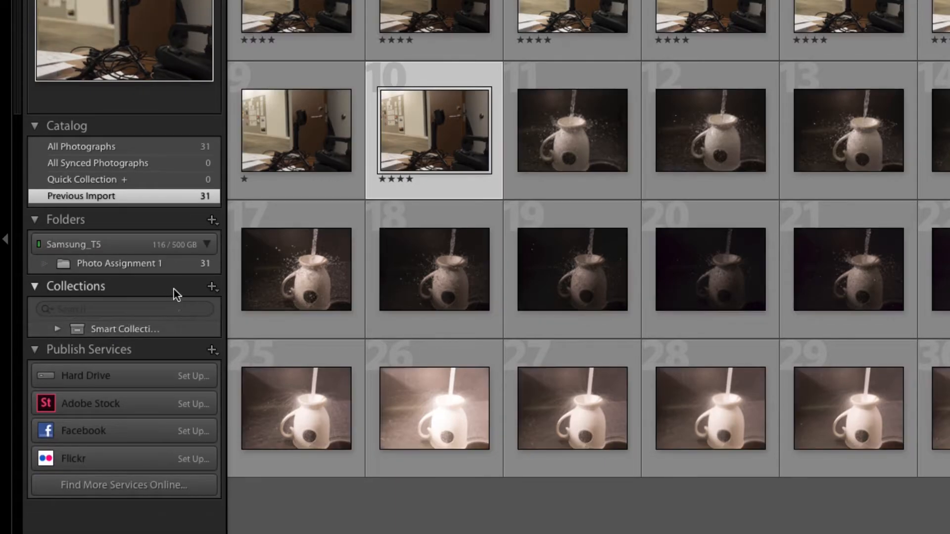
{"action": "left_click", "coordinate": [216, 291]}
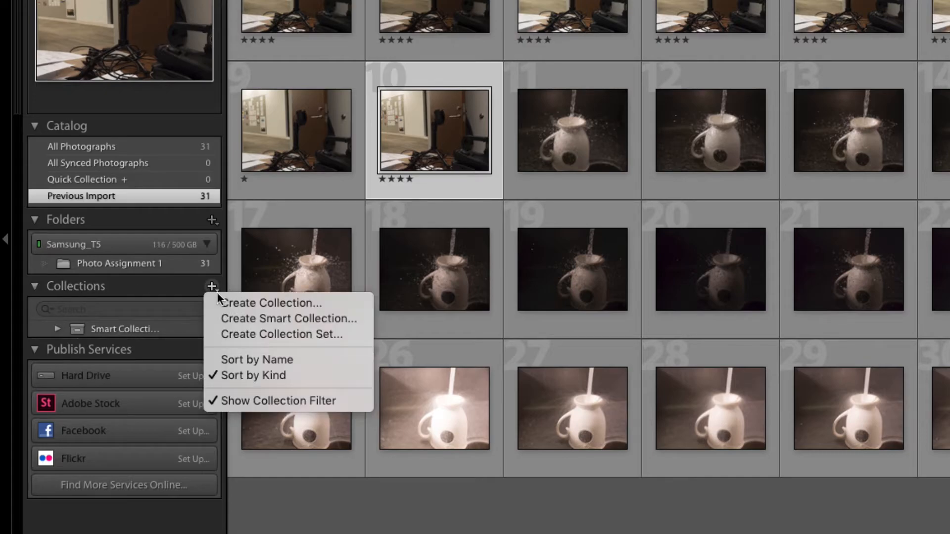
{"action": "left_click", "coordinate": [223, 303]}
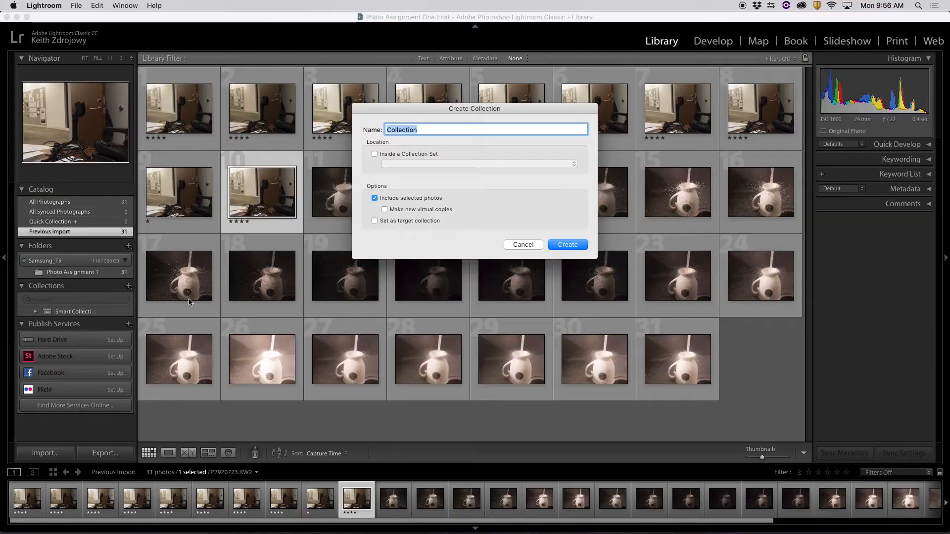
{"action": "type", "text": "Ape"}
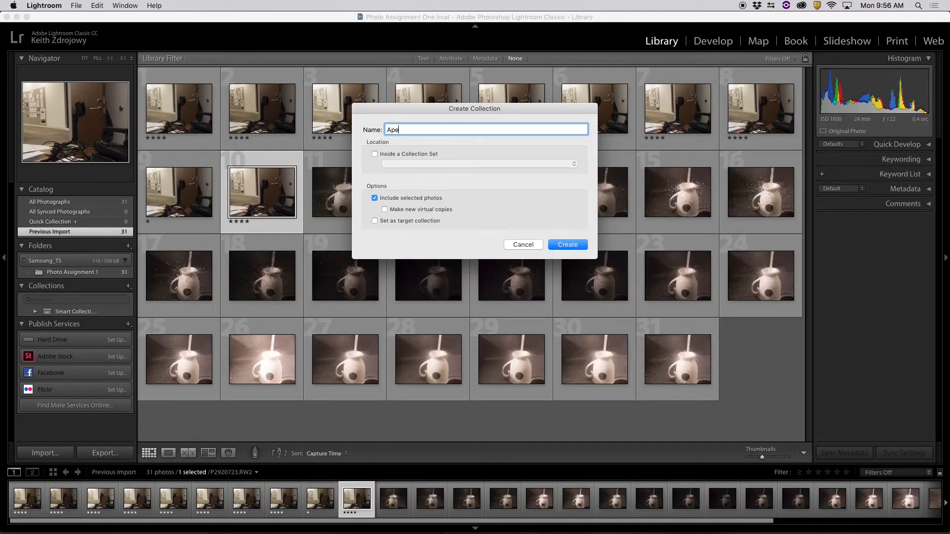
{"action": "type", "text": "rture"}
{"action": "left_click", "coordinate": [374, 198]}
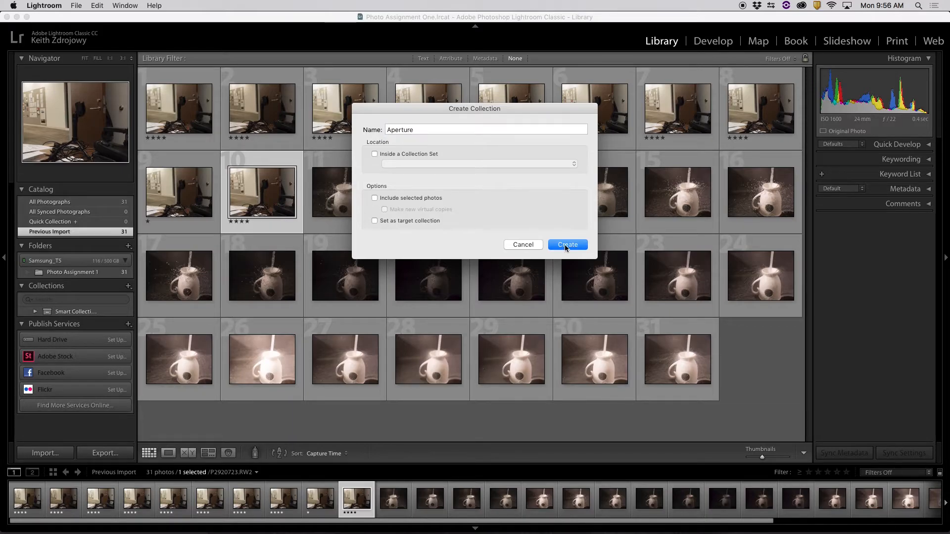
{"action": "left_click", "coordinate": [526, 246]}
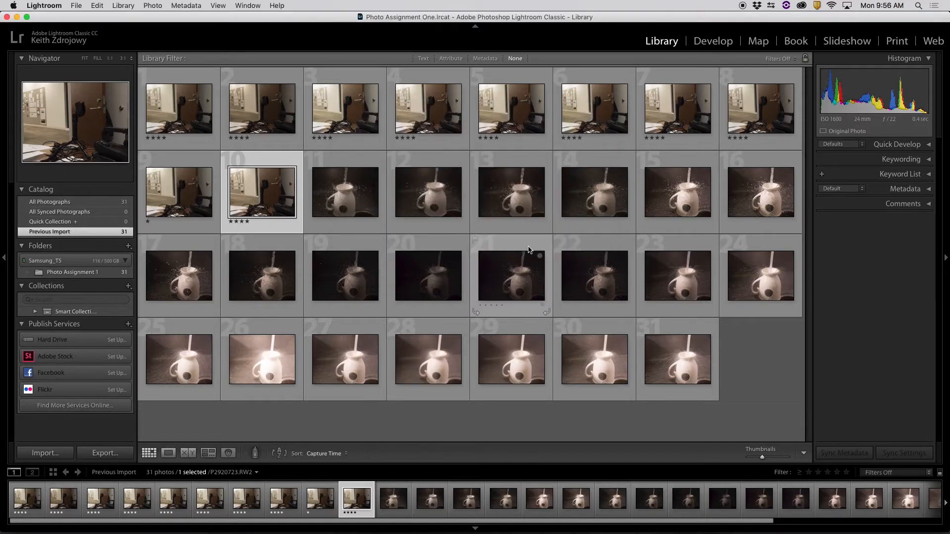
Select the first eight stand photos in the grid one at a time.
{"action": "left_click", "coordinate": [183, 133]}
{"action": "left_click", "coordinate": [248, 126], "text": "super"}
{"action": "left_click", "coordinate": [334, 122], "text": "super"}
{"action": "left_click", "coordinate": [416, 119], "text": "super"}
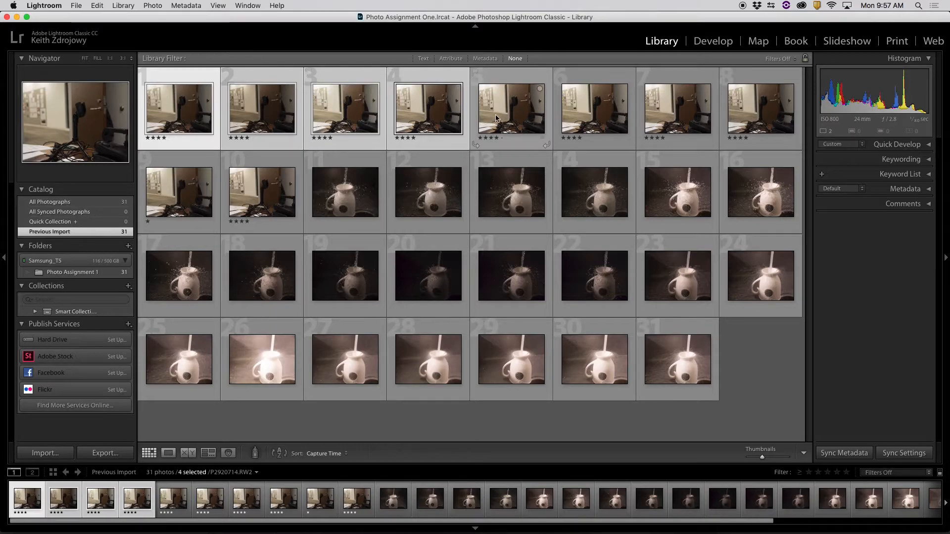
{"action": "left_click", "coordinate": [495, 118], "text": "super"}
{"action": "left_click", "coordinate": [568, 106], "text": "super"}
{"action": "left_click", "coordinate": [647, 106], "text": "super"}
{"action": "left_click", "coordinate": [727, 102], "text": "super"}
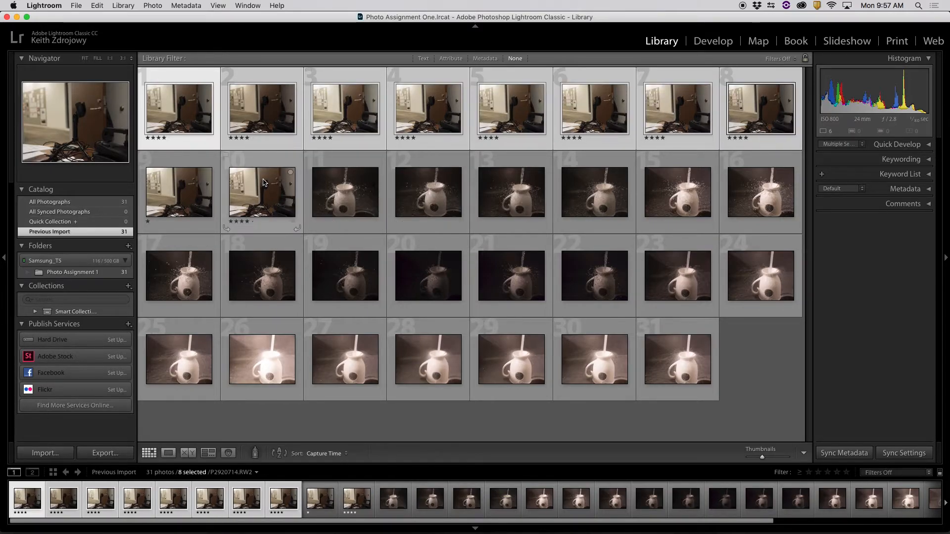
Select all ten stand photos as a range and create a collection named Aperture that includes the selected photos.
{"action": "left_click", "coordinate": [202, 148]}
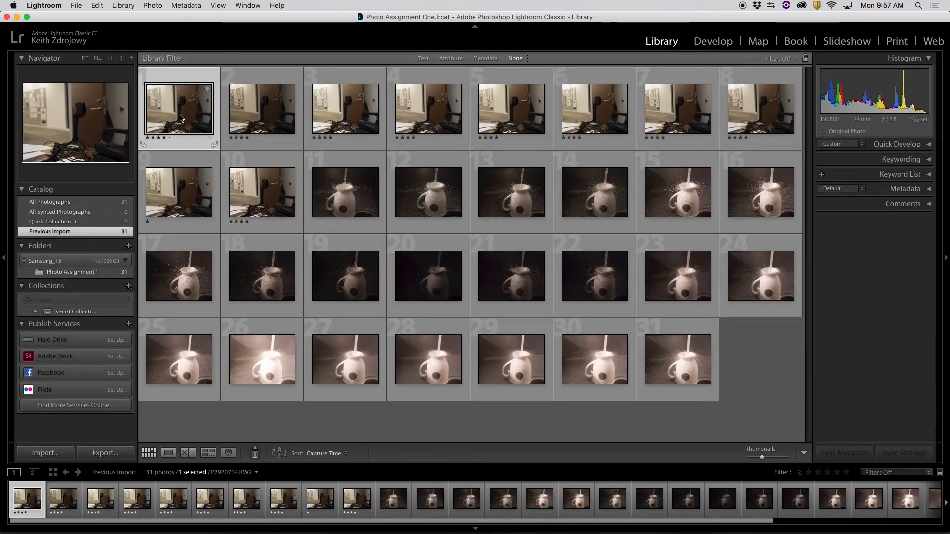
{"action": "left_click", "coordinate": [252, 191], "text": "shift"}
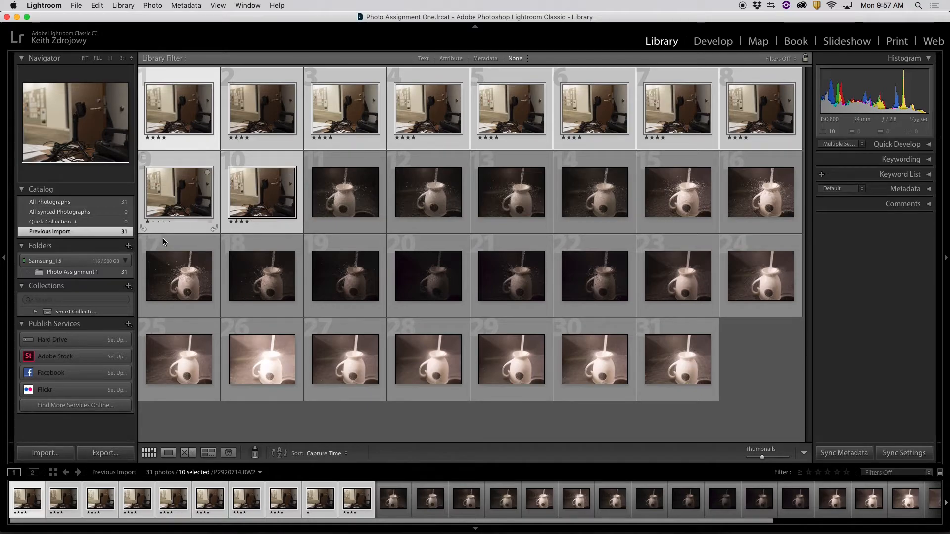
{"action": "left_click", "coordinate": [128, 287]}
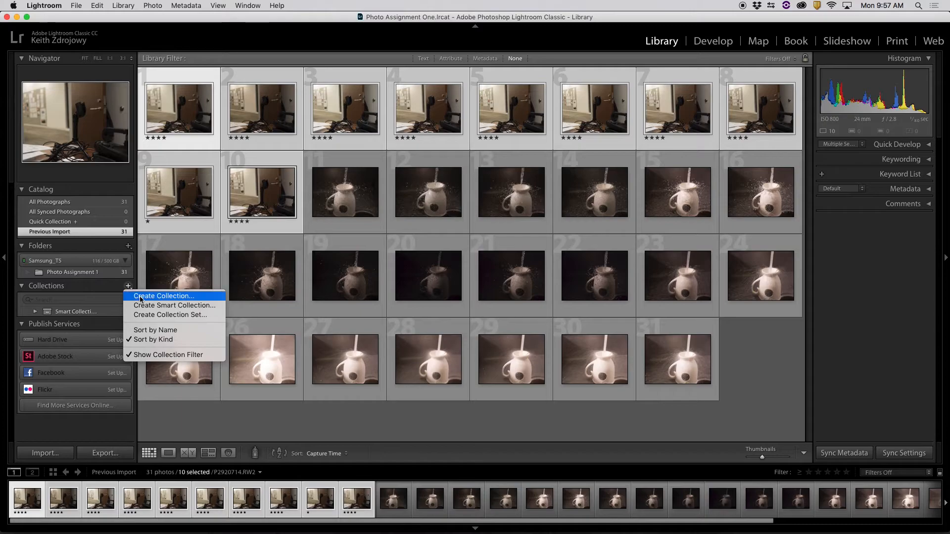
{"action": "left_click", "coordinate": [140, 297]}
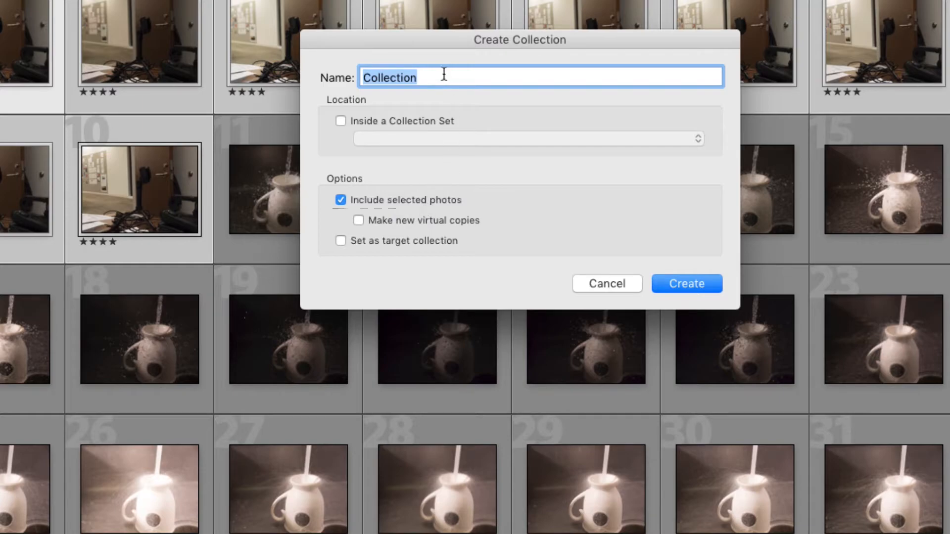
{"action": "left_click_drag", "start_coordinate": [429, 79], "coordinate": [360, 77]}
{"action": "type", "text": "Aperutre"}
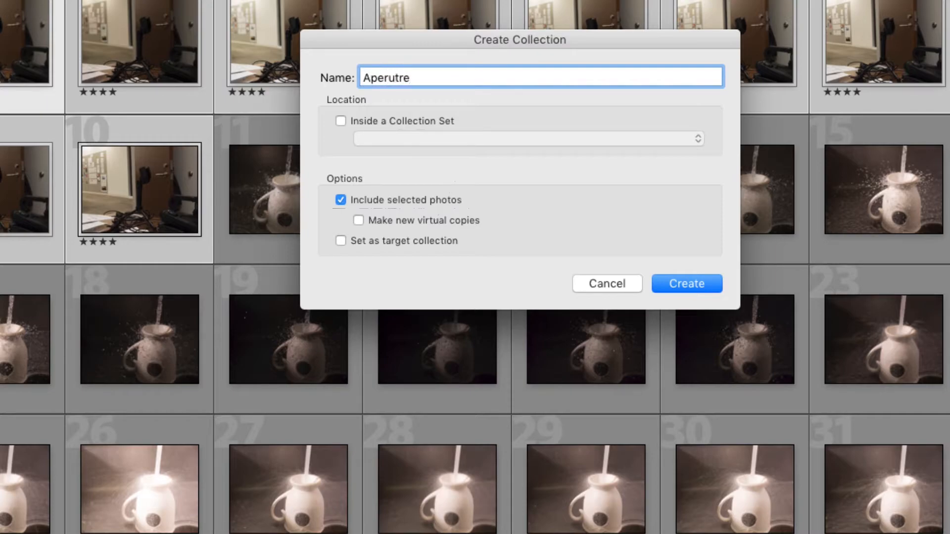
{"action": "key", "text": "BackSpace"}
{"action": "key", "text": "BackSpace"}
{"action": "key", "text": "BackSpace"}
{"action": "key", "text": "BackSpace"}
{"action": "key", "text": "BackSpace"}
{"action": "type", "text": "rture"}
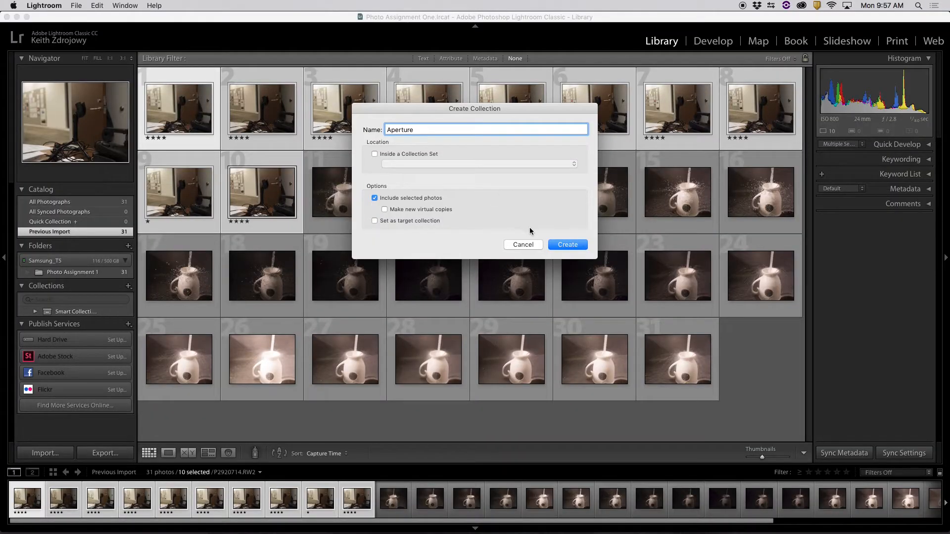
{"action": "left_click", "coordinate": [680, 284]}
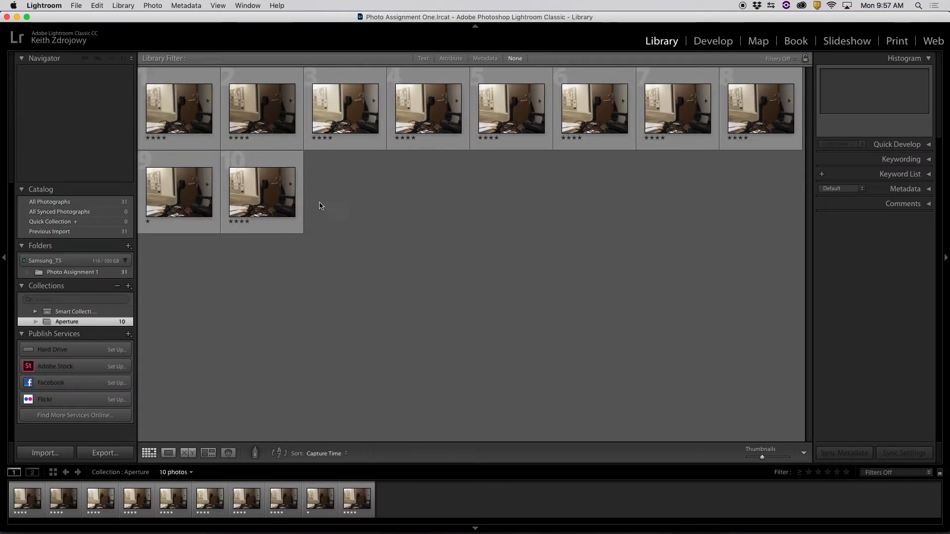
Remove the one-star photo from the Aperture collection and clear the selection.
{"action": "left_click", "coordinate": [185, 181]}
{"action": "key", "text": "Delete"}
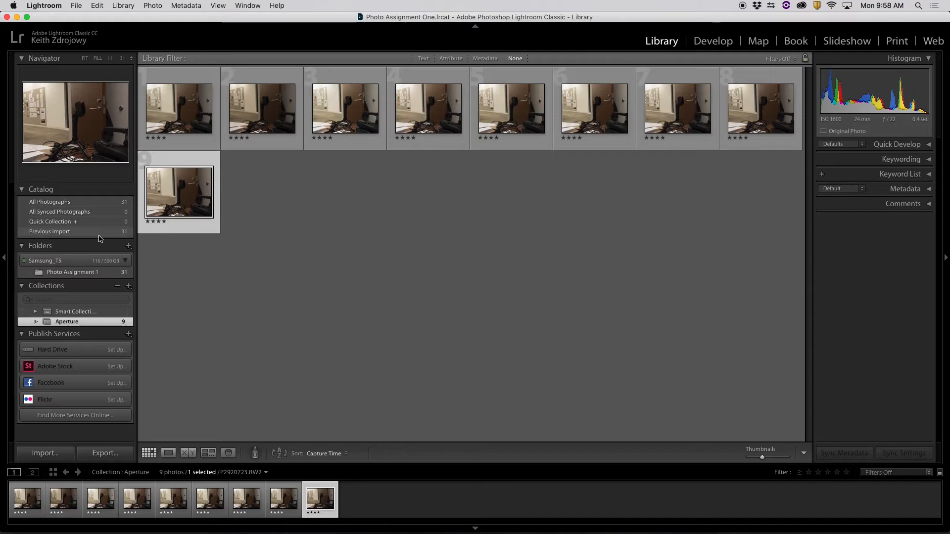
{"action": "left_click", "coordinate": [142, 283]}
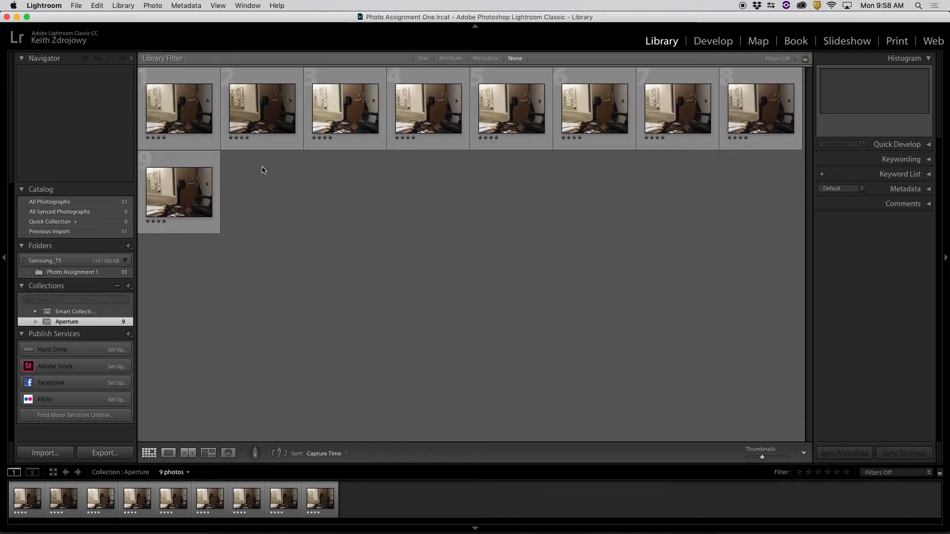
Select all photos in the Aperture collection and open the export settings for them.
{"action": "left_click", "coordinate": [96, 5]}
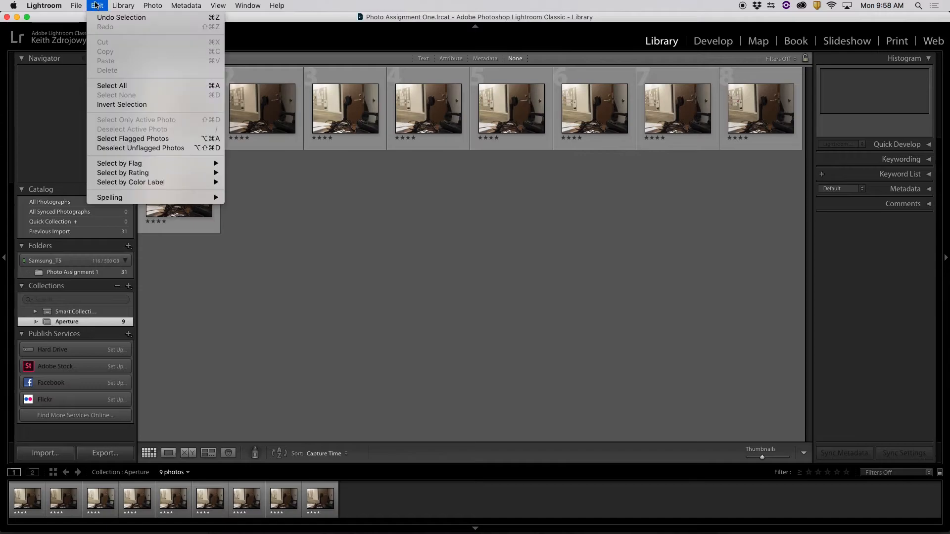
{"action": "left_click", "coordinate": [118, 86]}
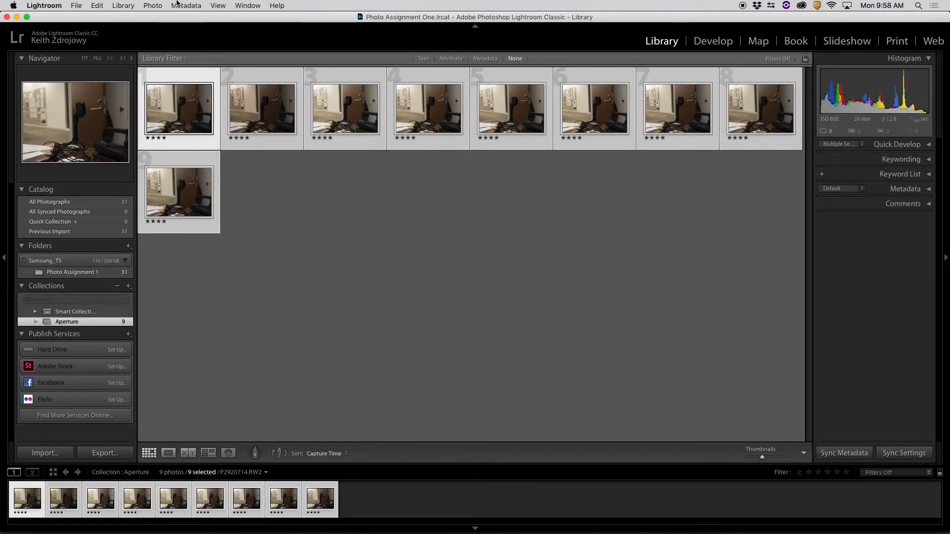
{"action": "left_click", "coordinate": [80, 6]}
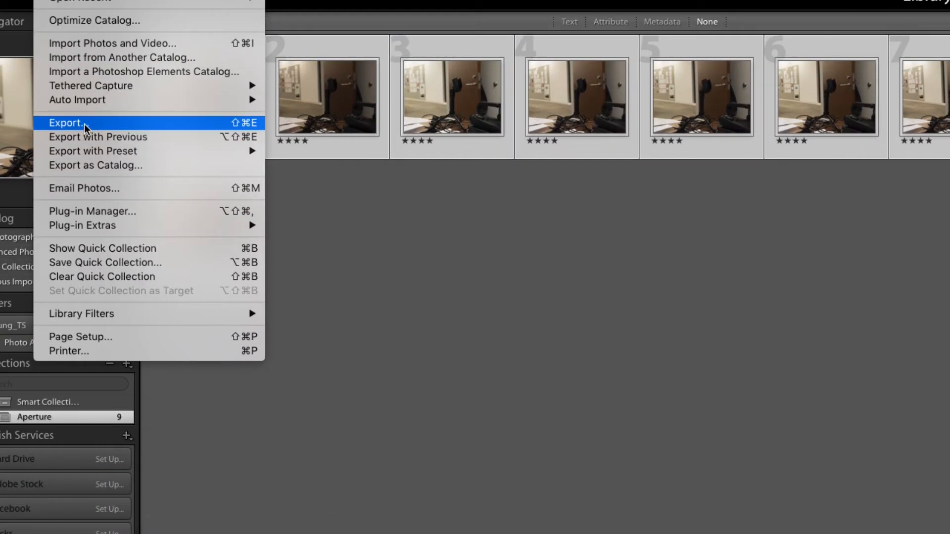
{"action": "left_click", "coordinate": [132, 125]}
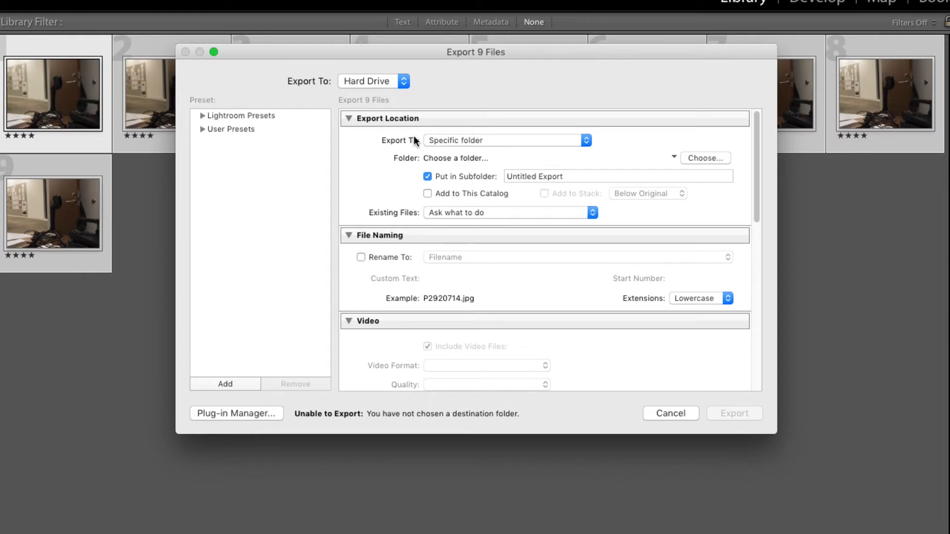
Keep Specific folder as the export location and browse to the CM 102 Intro to Media Production folder.
{"action": "left_click", "coordinate": [447, 141]}
{"action": "left_click", "coordinate": [399, 141]}
{"action": "left_click", "coordinate": [488, 140]}
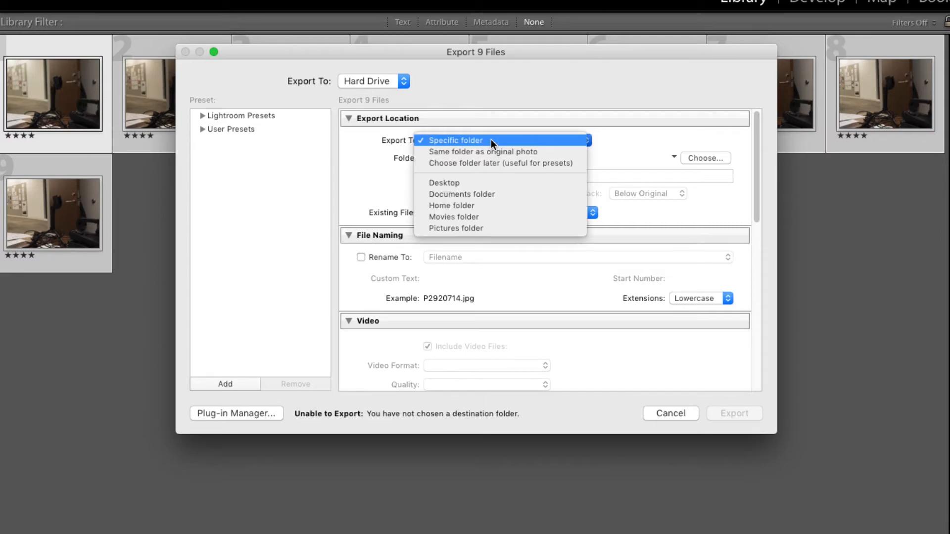
{"action": "left_click", "coordinate": [391, 149]}
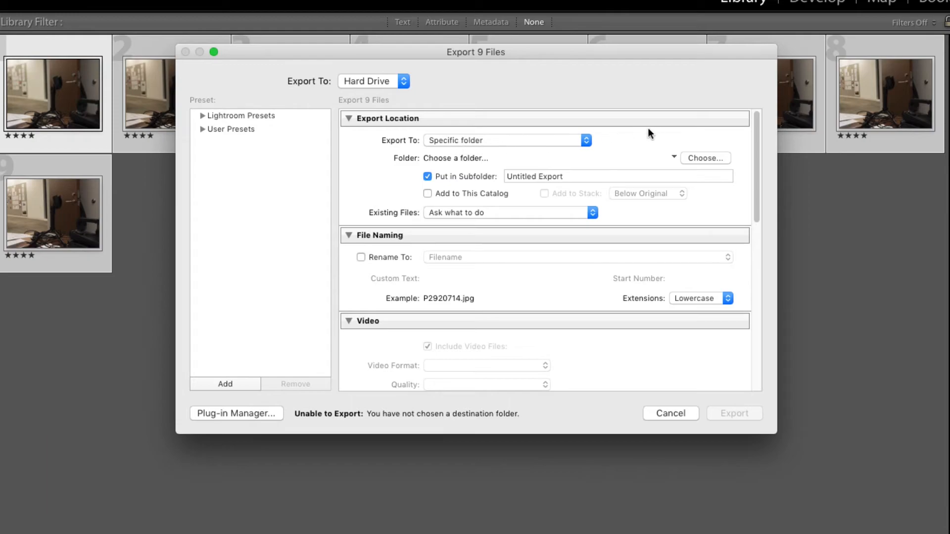
{"action": "left_click", "coordinate": [483, 158]}
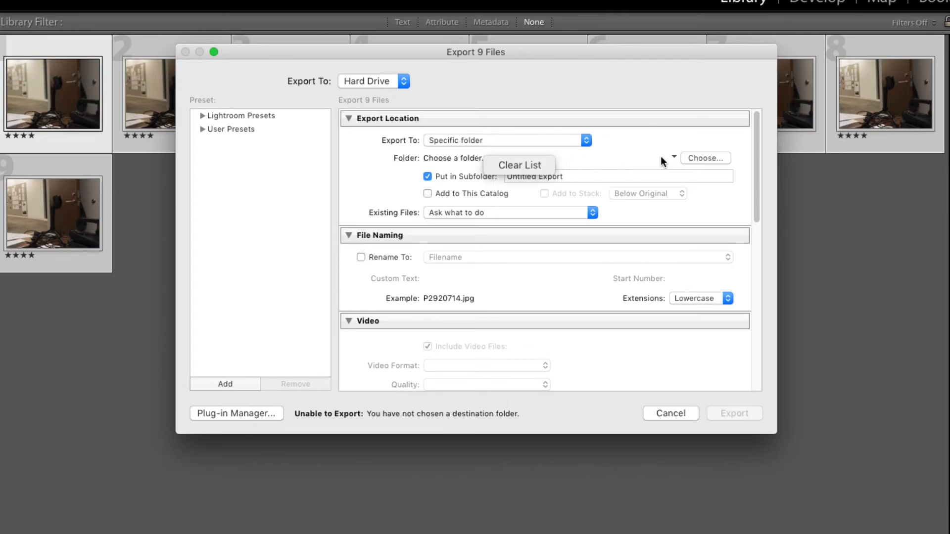
{"action": "left_click", "coordinate": [707, 156]}
{"action": "left_click", "coordinate": [707, 158]}
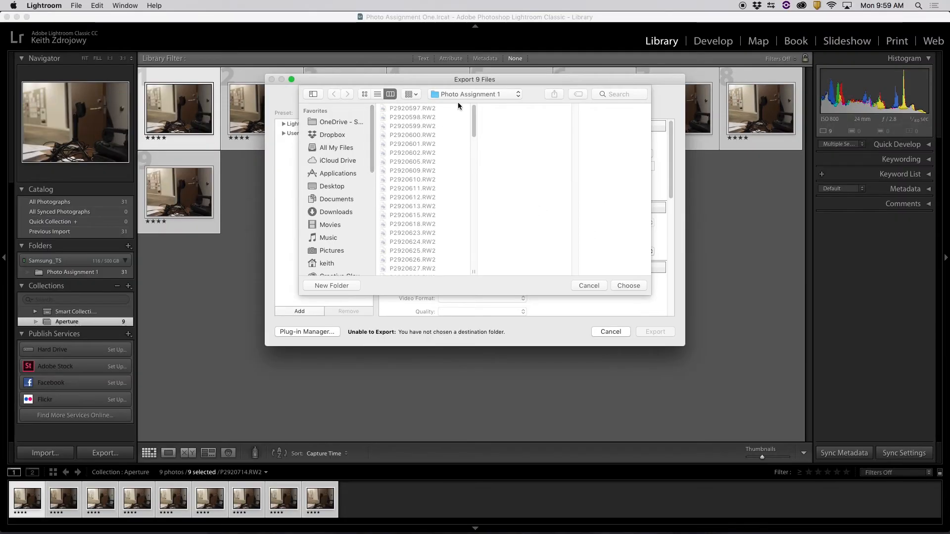
{"action": "left_click", "coordinate": [452, 73]}
{"action": "left_click", "coordinate": [456, 105]}
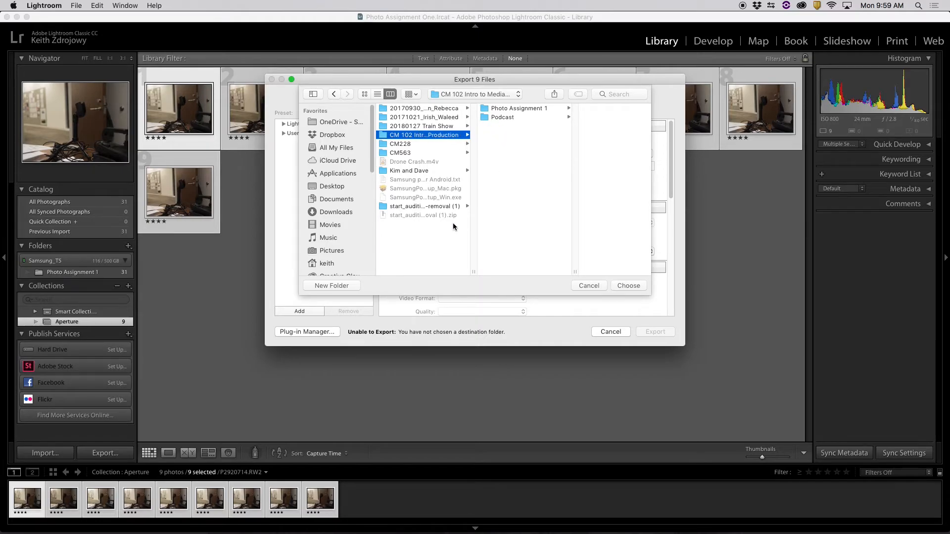
Create a new folder named Export inside the CM 102 Intro to Media Production folder.
{"action": "left_click", "coordinate": [355, 286]}
{"action": "type", "text": "Ap"}
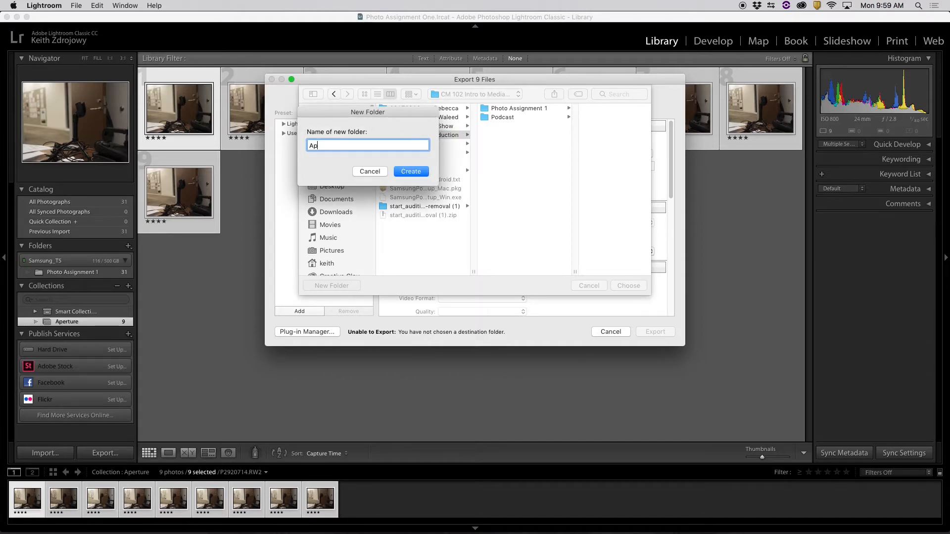
{"action": "type", "text": "erutre E"}
{"action": "key", "text": "BackSpace"}
{"action": "key", "text": "BackSpace"}
{"action": "key", "text": "BackSpace"}
{"action": "key", "text": "BackSpace"}
{"action": "key", "text": "BackSpace"}
{"action": "key", "text": "BackSpace"}
{"action": "key", "text": "BackSpace"}
{"action": "key", "text": "BackSpace"}
{"action": "key", "text": "BackSpace"}
{"action": "key", "text": "BackSpace"}
{"action": "type", "text": "E"}
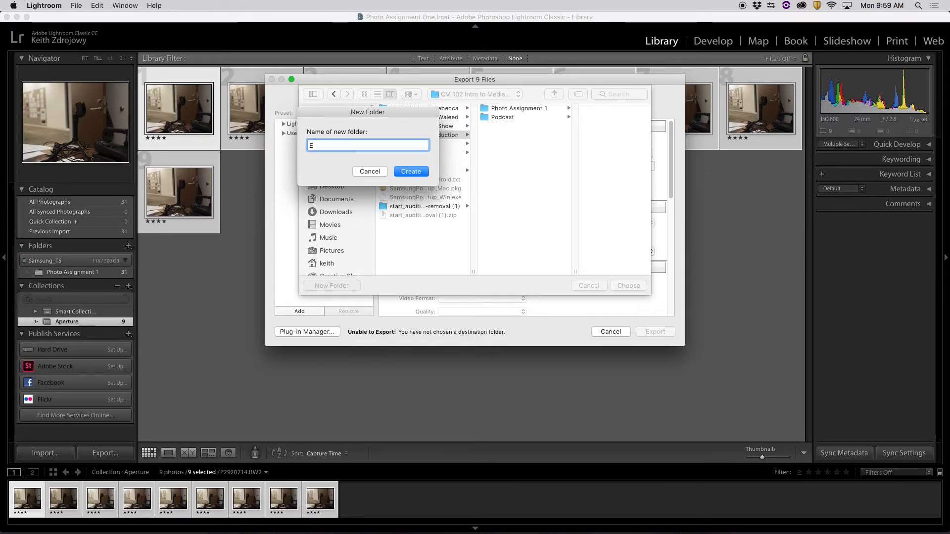
{"action": "type", "text": "xport"}
{"action": "key", "text": "Return"}
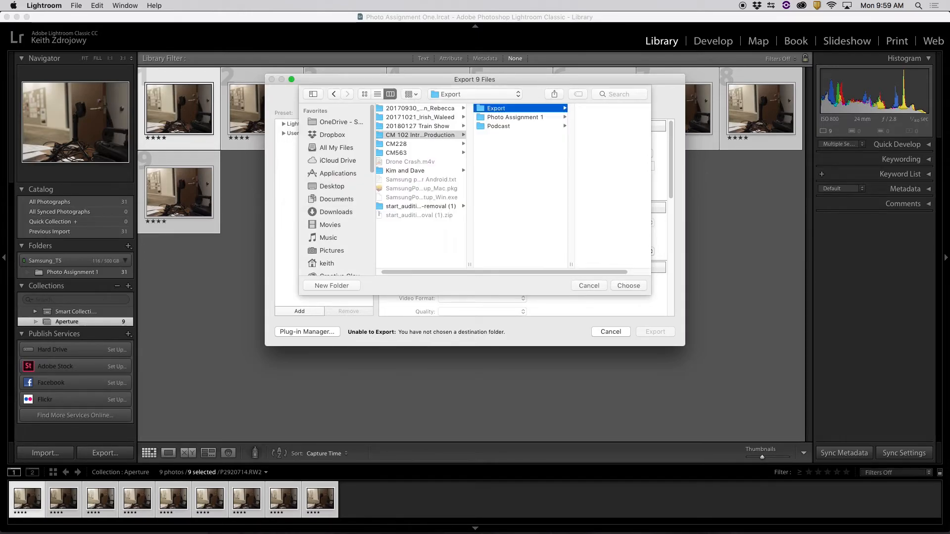
Create a folder named Aperture inside Export and choose it as the export destination.
{"action": "left_click", "coordinate": [339, 286]}
{"action": "type", "text": "A"}
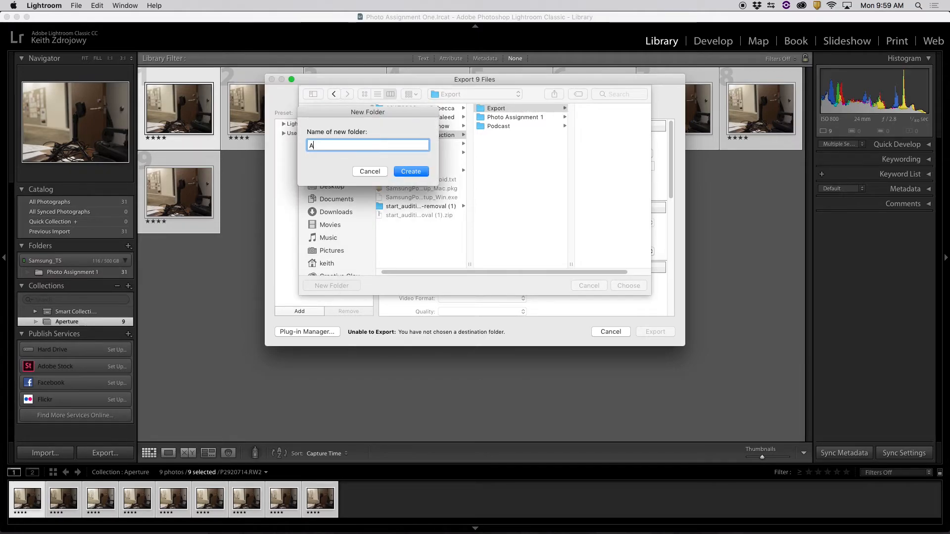
{"action": "type", "text": "perture"}
{"action": "left_click", "coordinate": [411, 172]}
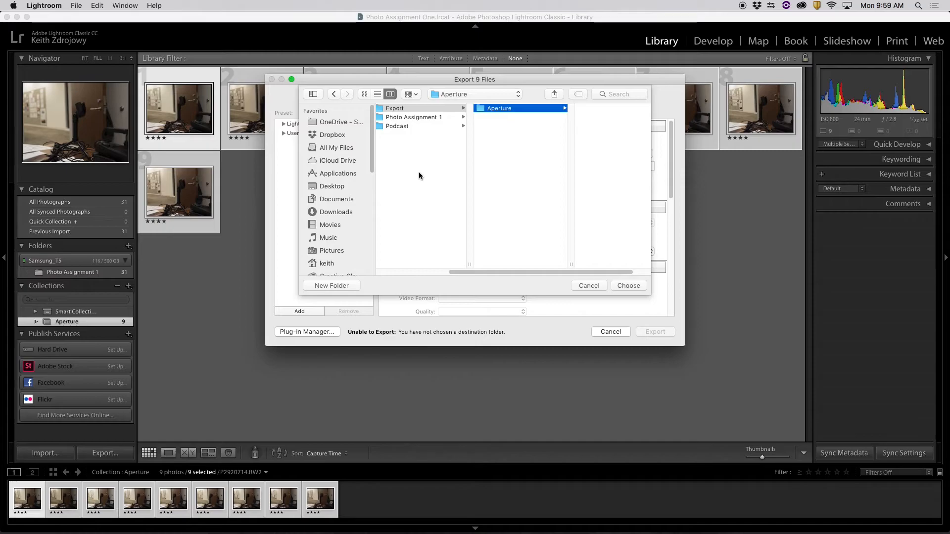
{"action": "left_click", "coordinate": [635, 284]}
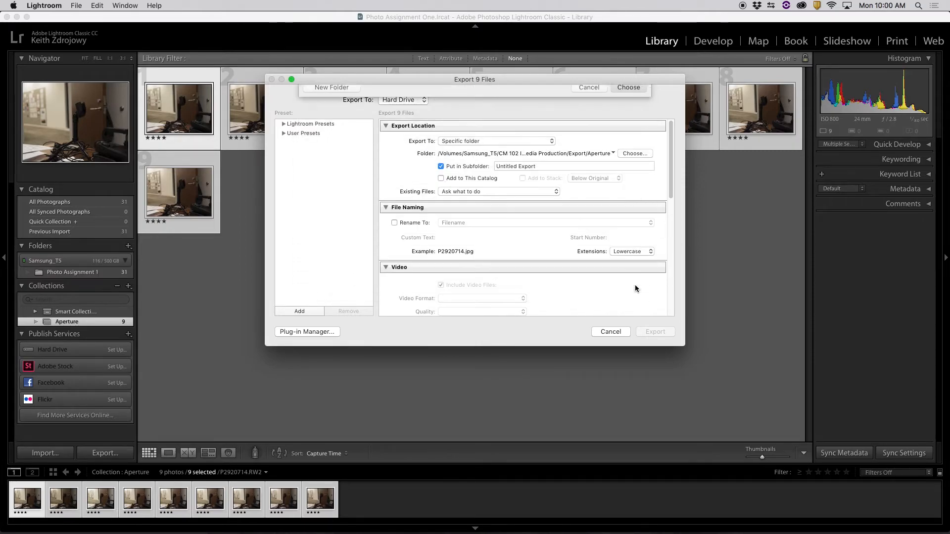
Turn off putting the exported files in a subfolder, and review the file naming and file settings.
{"action": "left_click", "coordinate": [441, 167]}
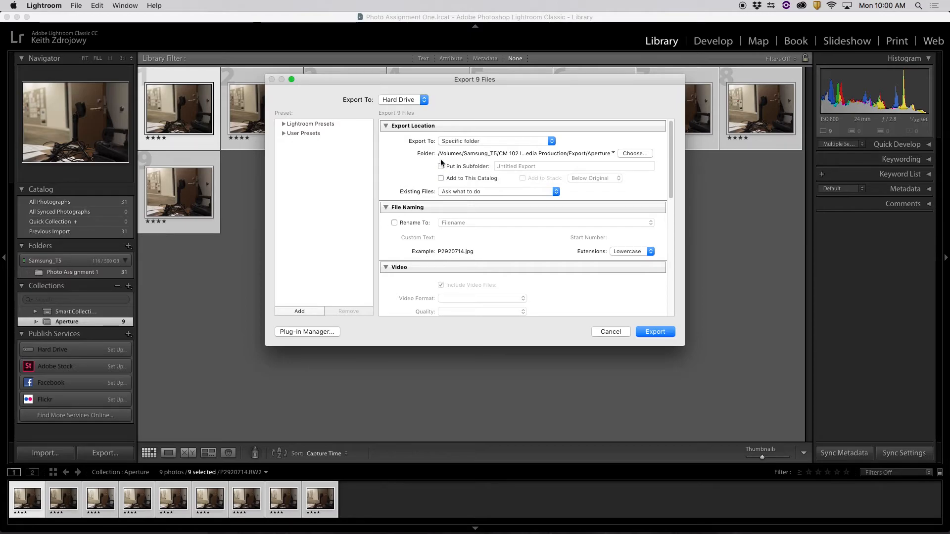
{"action": "scroll", "coordinate": [428, 176], "scroll_direction": "down", "scroll_amount": 1}
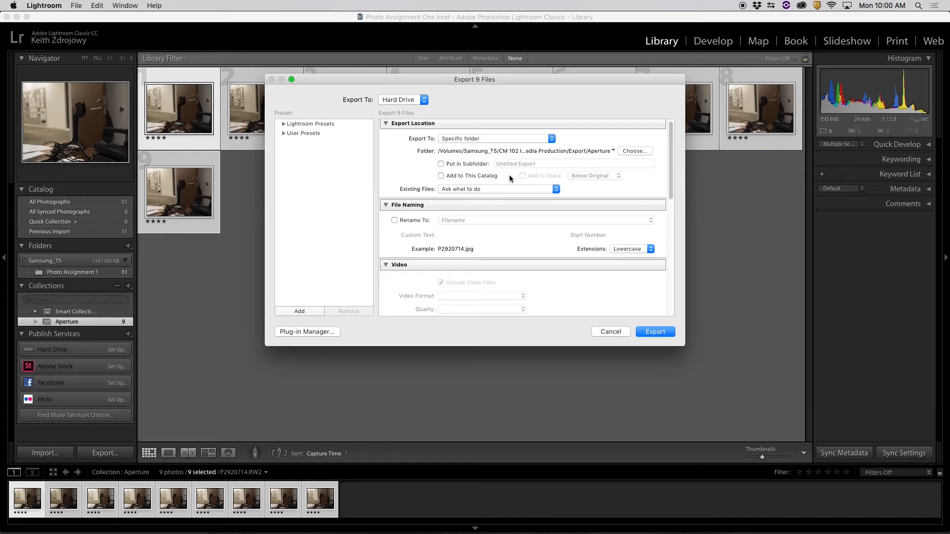
{"action": "left_click_drag", "start_coordinate": [670, 178], "coordinate": [670, 216]}
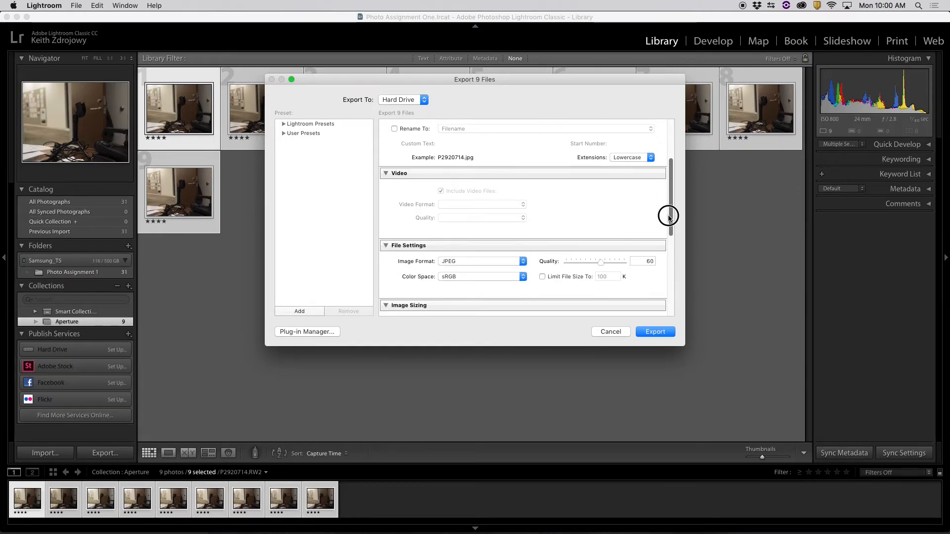
{"action": "left_click_drag", "start_coordinate": [669, 217], "coordinate": [671, 199]}
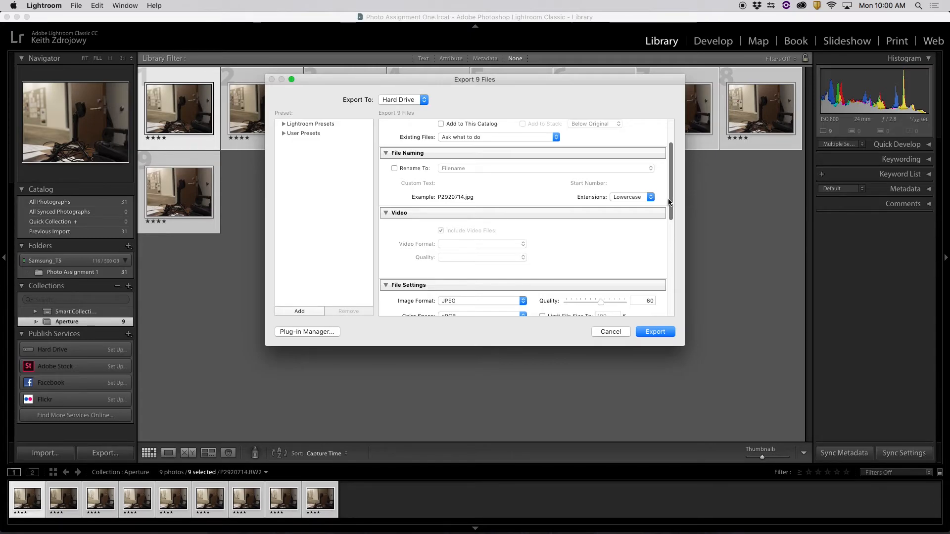
Keep JPEG as the image format at quality 60, review the remaining export settings, and export the nine Aperture photos.
{"action": "left_click_drag", "start_coordinate": [671, 202], "coordinate": [669, 235]}
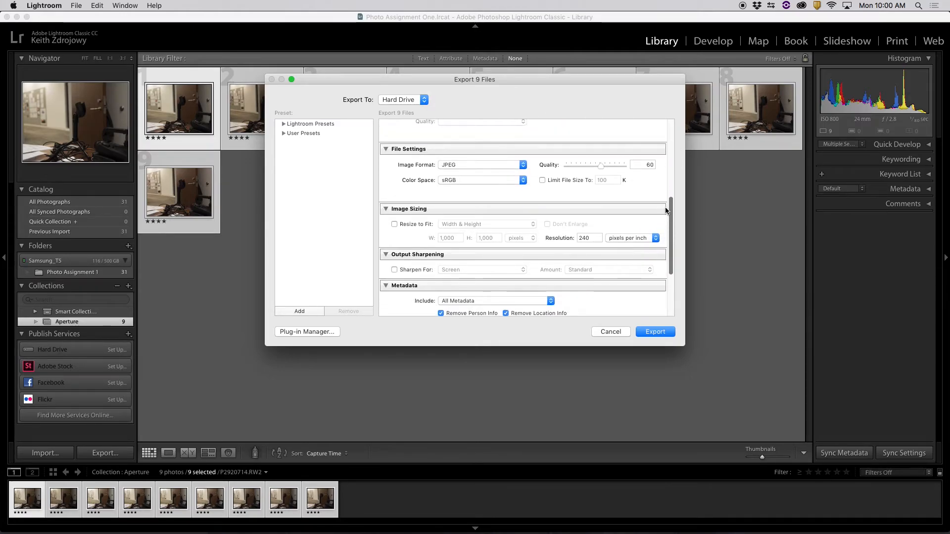
{"action": "left_click", "coordinate": [439, 166]}
{"action": "left_click", "coordinate": [425, 168]}
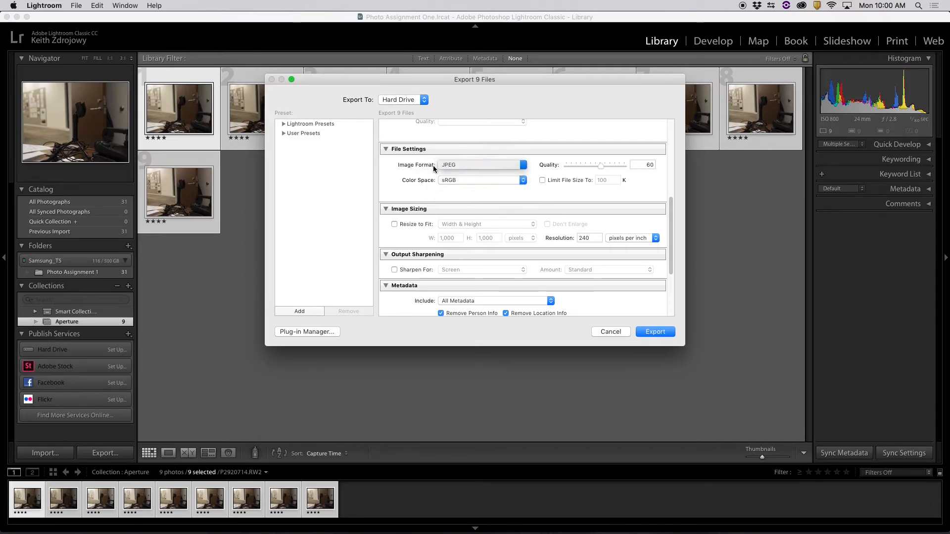
{"action": "left_click_drag", "start_coordinate": [669, 200], "coordinate": [668, 244]}
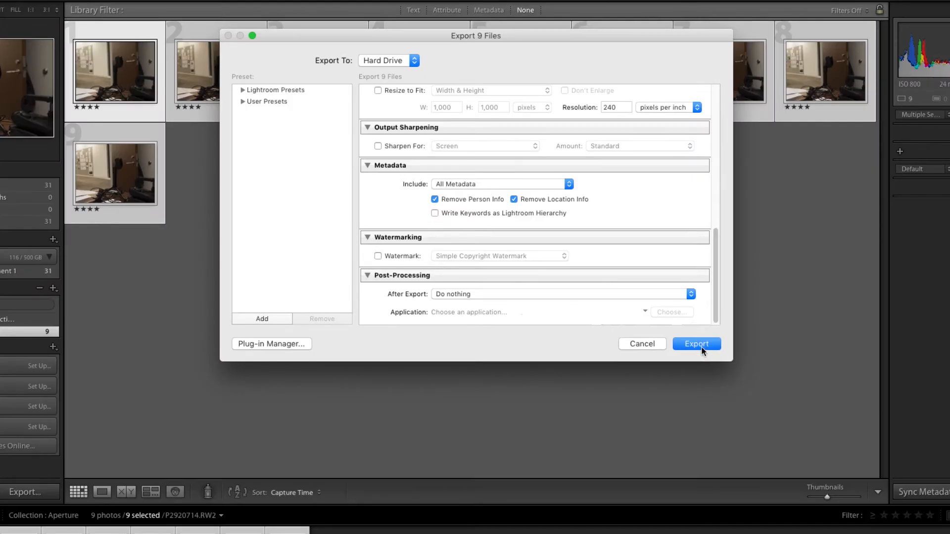
{"action": "left_click", "coordinate": [698, 344]}
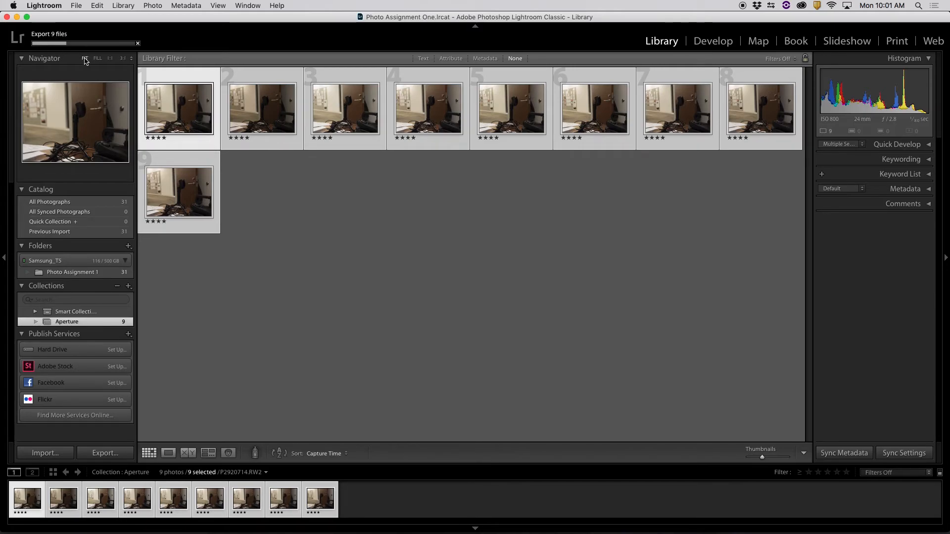
Switch to Finder, check the exported JPEGs in the Aperture folder inside Export, and close the Finder window.
{"action": "left_click", "coordinate": [99, 515]}
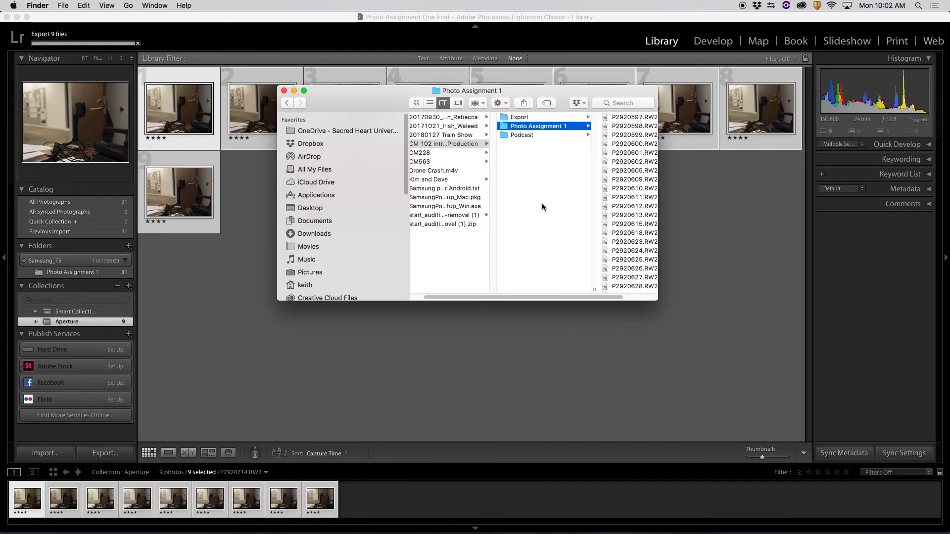
{"action": "left_click", "coordinate": [529, 117]}
{"action": "left_click", "coordinate": [577, 118]}
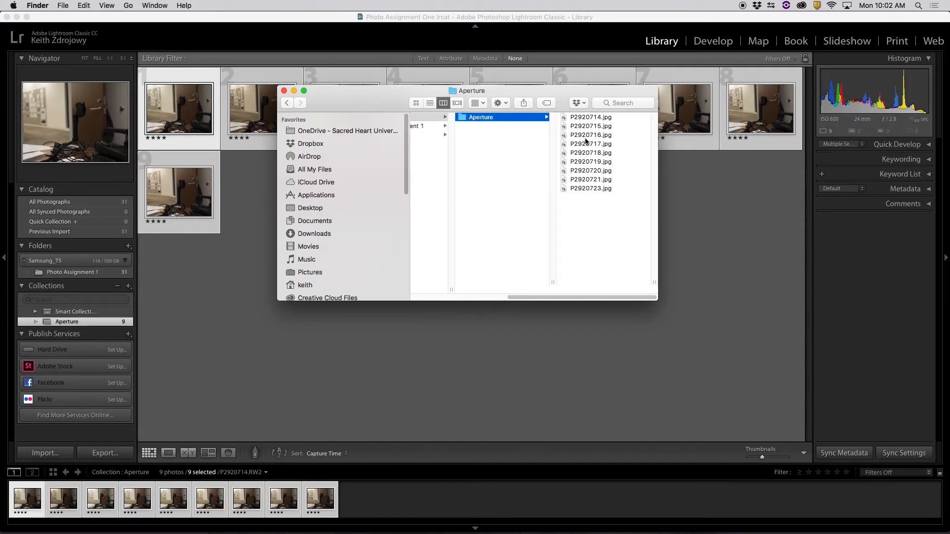
{"action": "left_click", "coordinate": [589, 118]}
{"action": "key", "text": "super+w"}
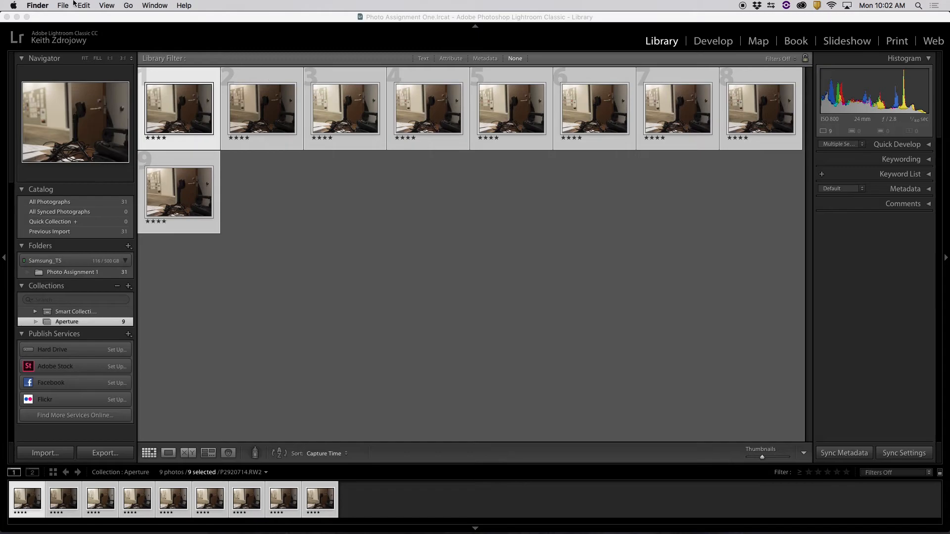
Start another export of the nine photos with renaming set to Custom Name - Sequence and the custom text "Apeture".
{"action": "left_click", "coordinate": [71, 19]}
{"action": "left_click", "coordinate": [76, 5]}
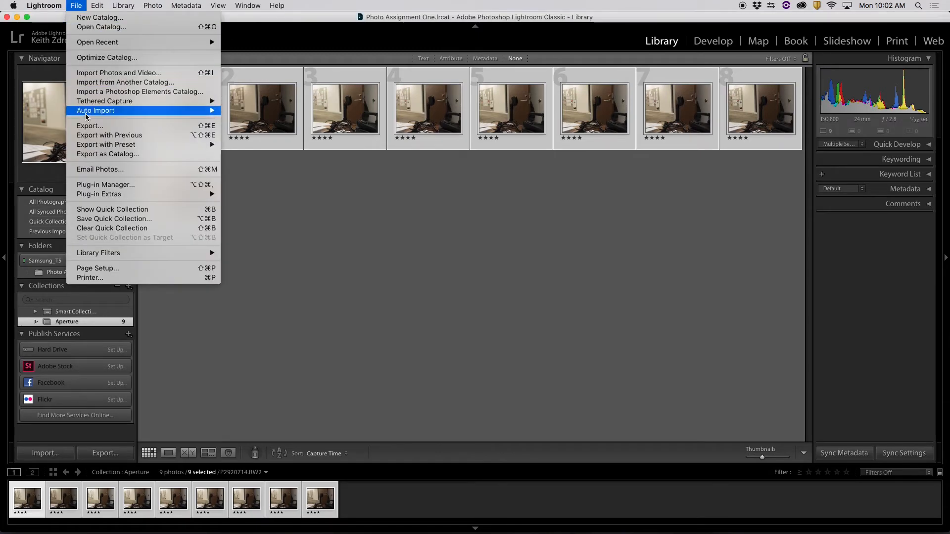
{"action": "left_click", "coordinate": [91, 127]}
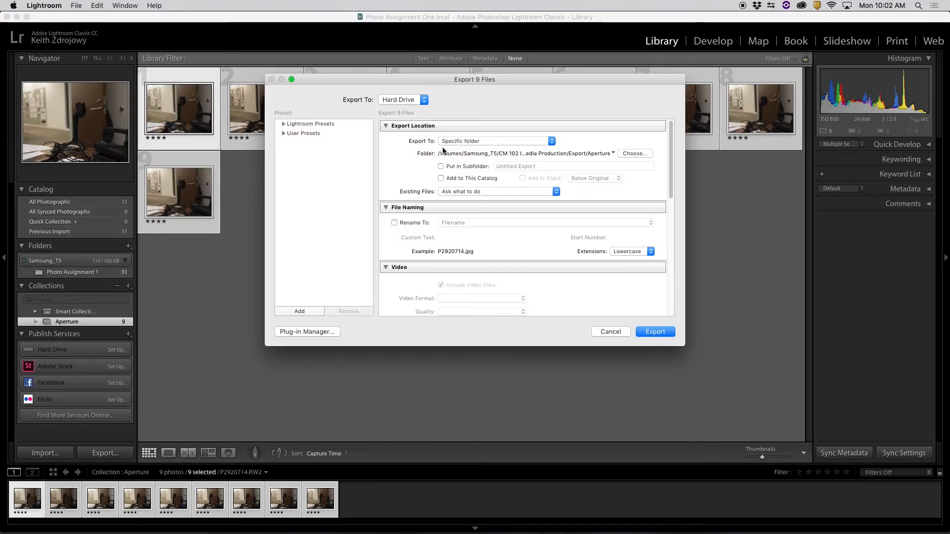
{"action": "scroll", "coordinate": [453, 181], "scroll_direction": "down", "scroll_amount": 2}
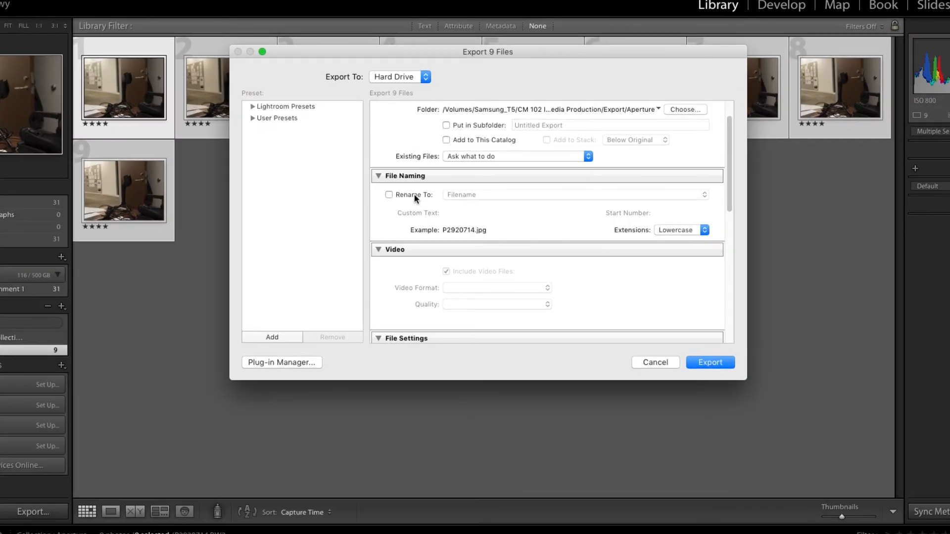
{"action": "left_click", "coordinate": [414, 195]}
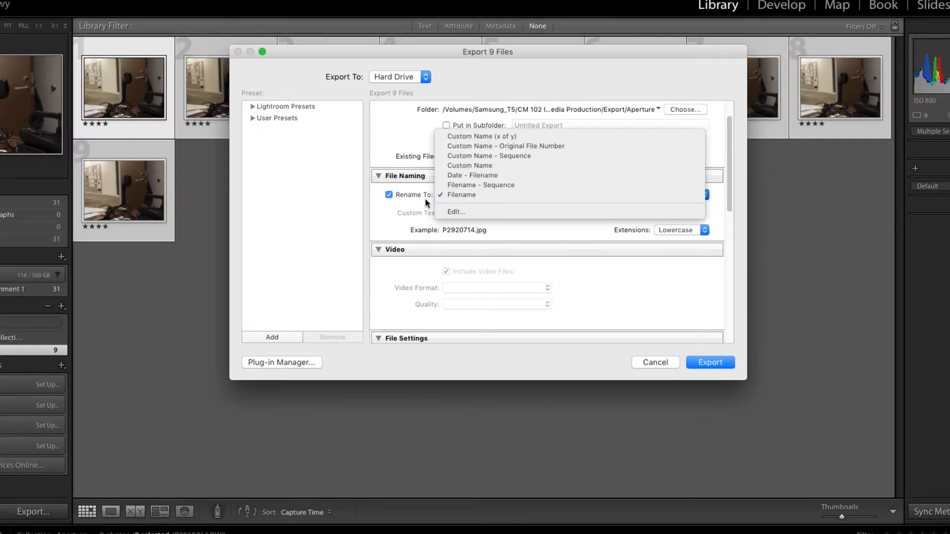
{"action": "left_click", "coordinate": [470, 155]}
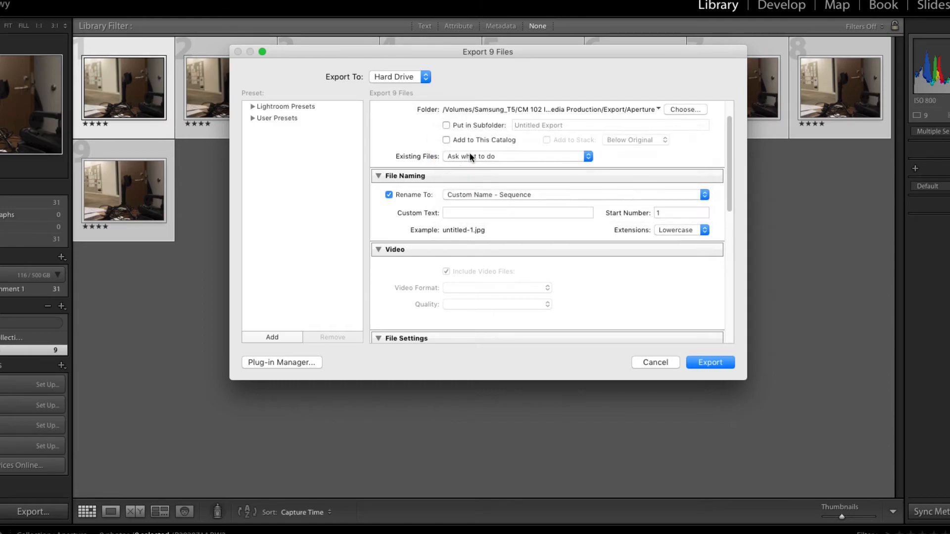
{"action": "left_click", "coordinate": [467, 213]}
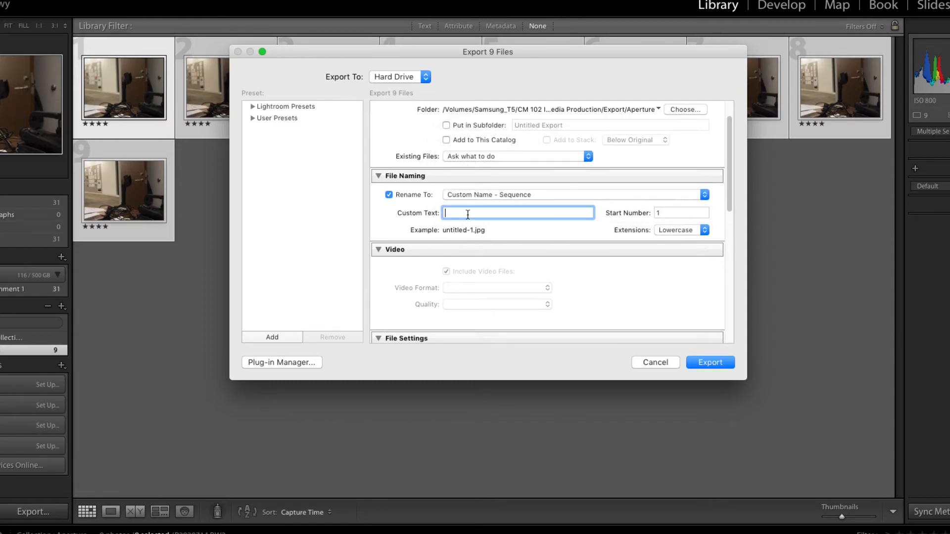
{"action": "type", "text": "Apeture"}
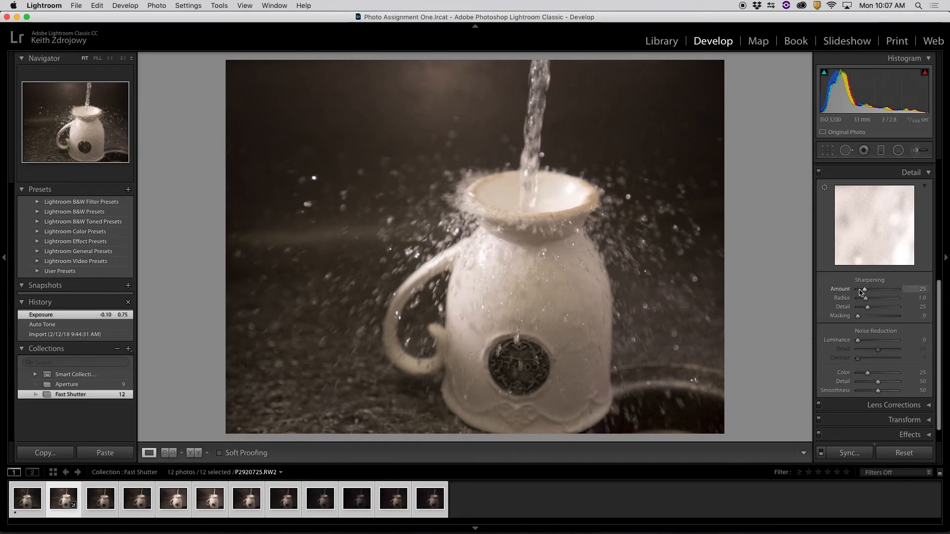
Set the sharpening amount to 23 for the mug photo P2920725 in the Fast Shutter collection.
{"action": "mouse_move", "coordinate": [862, 292]}
{"action": "left_mouse_down"}
{"action": "mouse_move", "coordinate": [896, 293]}
{"action": "mouse_move", "coordinate": [865, 292]}
{"action": "left_mouse_up"}
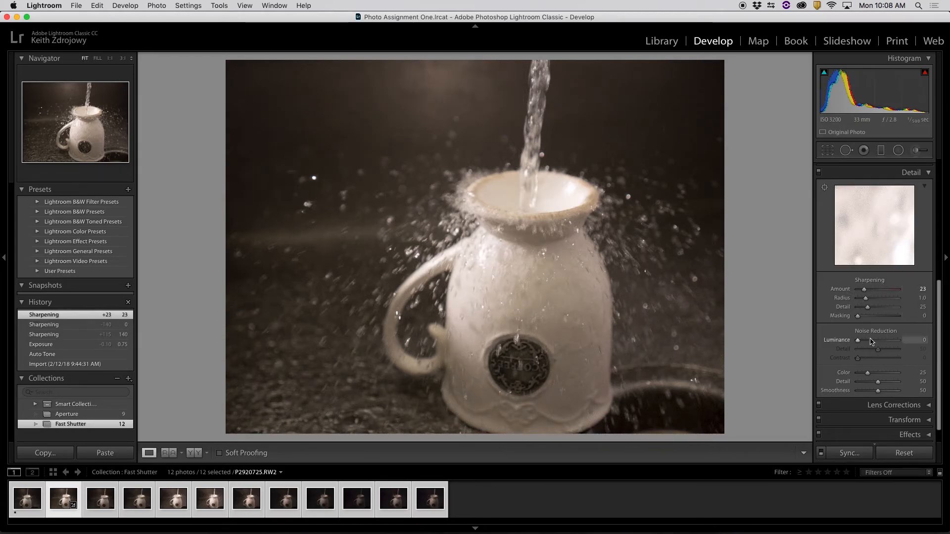
{"action": "mouse_move", "coordinate": [858, 340]}
{"action": "left_mouse_down"}
{"action": "mouse_move", "coordinate": [894, 340]}
{"action": "mouse_move", "coordinate": [849, 342]}
{"action": "left_mouse_up"}
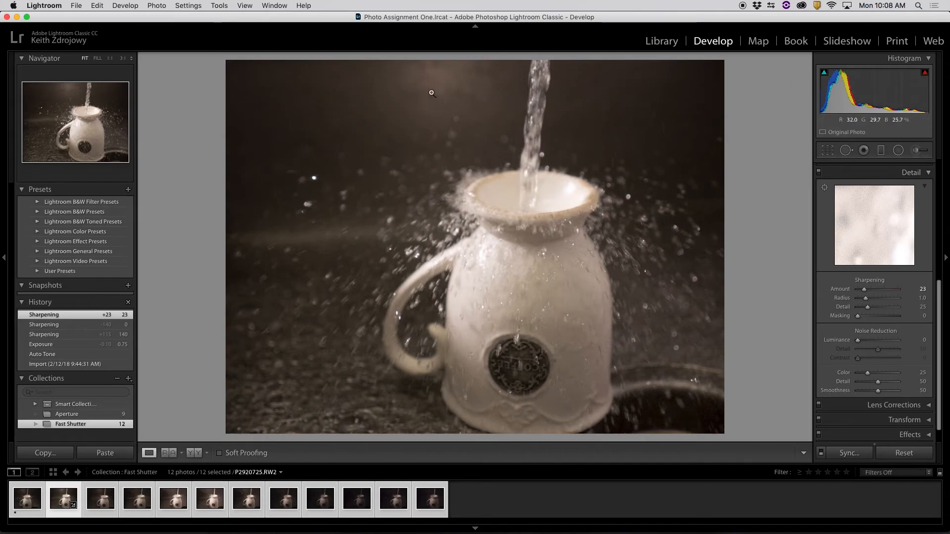
Reduce luminance noise while viewing the mug photo's dark background at 1:1, trying 81, resetting it, and raising it to about 74.
{"action": "left_click", "coordinate": [402, 101]}
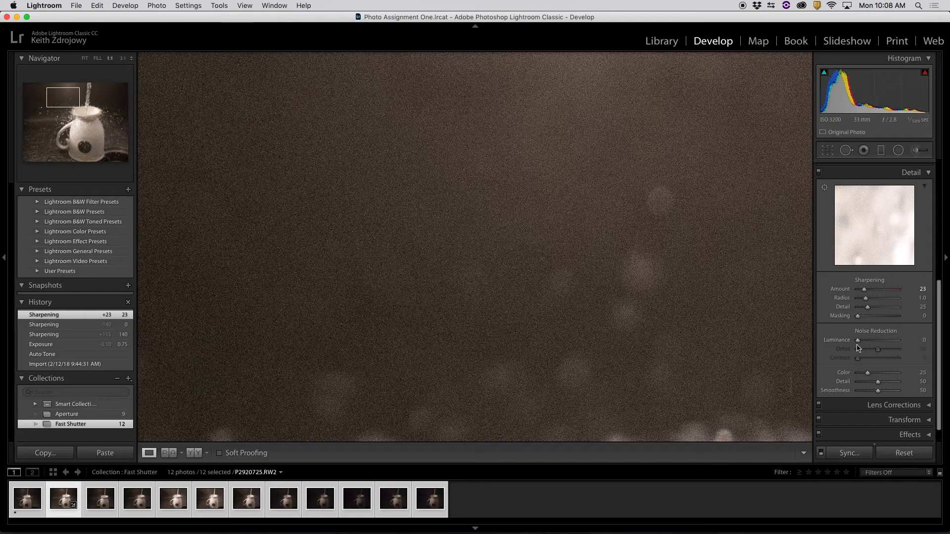
{"action": "left_click_drag", "start_coordinate": [860, 341], "coordinate": [892, 344]}
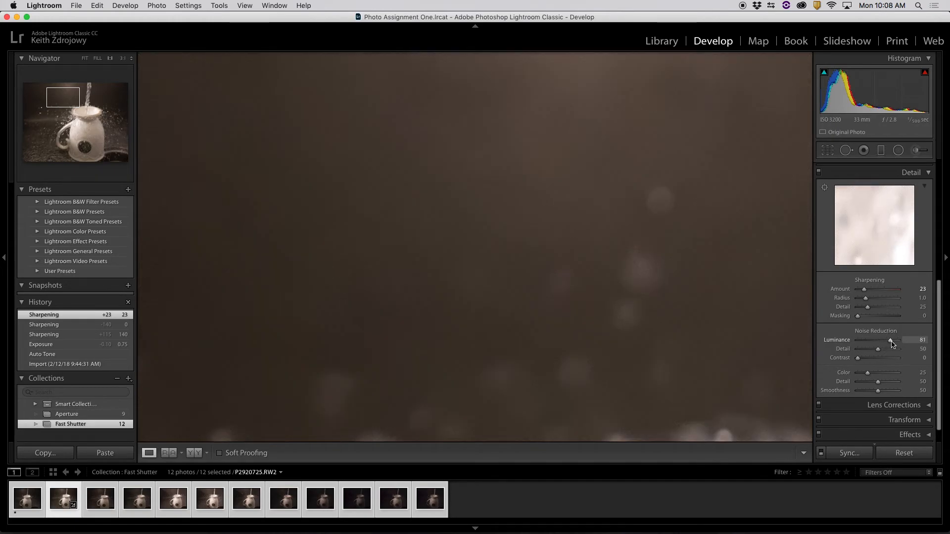
{"action": "double_click", "coordinate": [844, 341]}
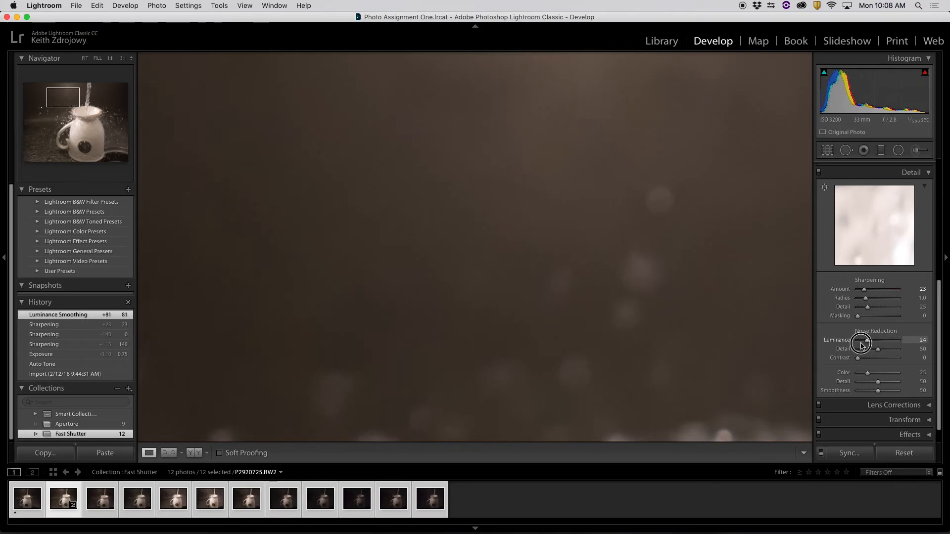
{"action": "left_click_drag", "start_coordinate": [857, 341], "coordinate": [887, 341]}
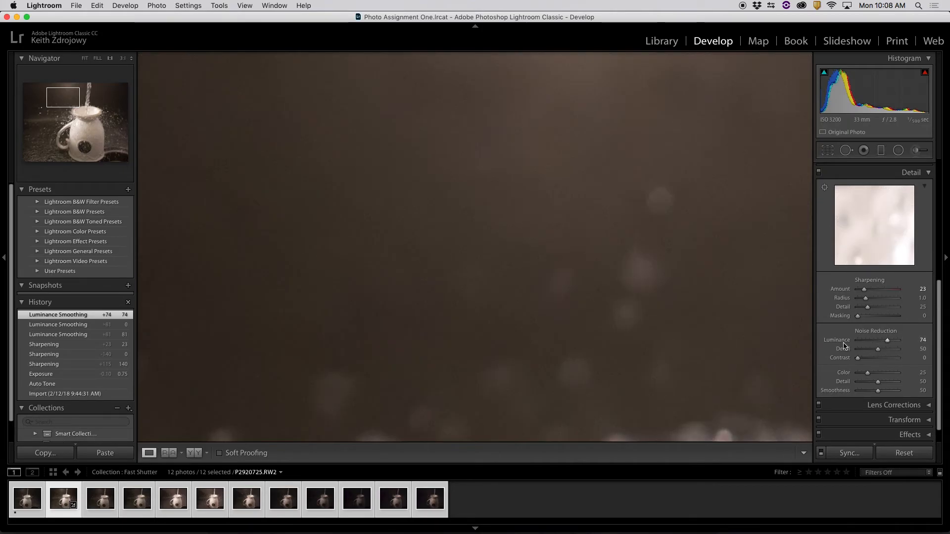
{"action": "left_click", "coordinate": [735, 316]}
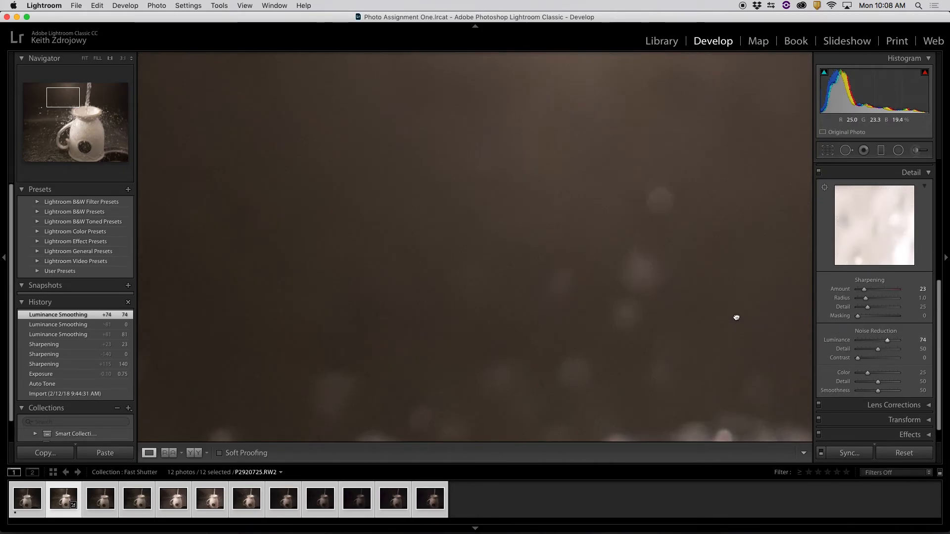
{"action": "mouse_move", "coordinate": [887, 340]}
{"action": "left_mouse_down"}
{"action": "mouse_move", "coordinate": [864, 341]}
{"action": "mouse_move", "coordinate": [884, 341]}
{"action": "left_mouse_up"}
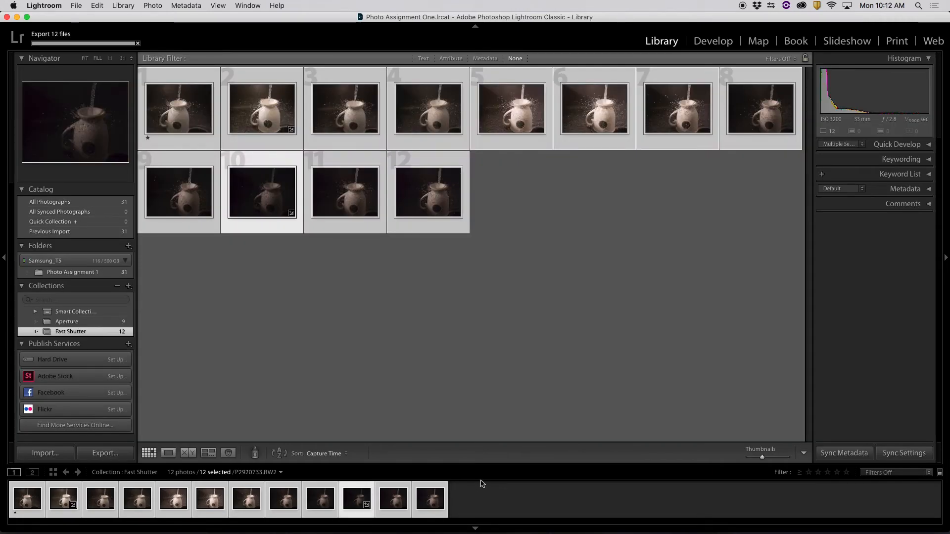
Switch to the Weebly editor in Chrome and add the title APERTURE above the slideshow on the Photography page.
{"action": "left_click", "coordinate": [241, 523]}
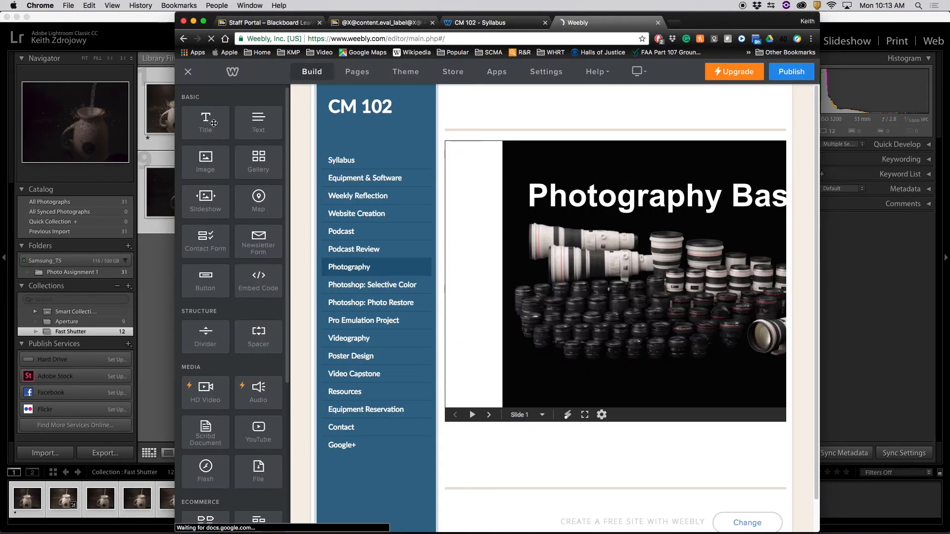
{"action": "left_click_drag", "start_coordinate": [214, 123], "coordinate": [464, 136]}
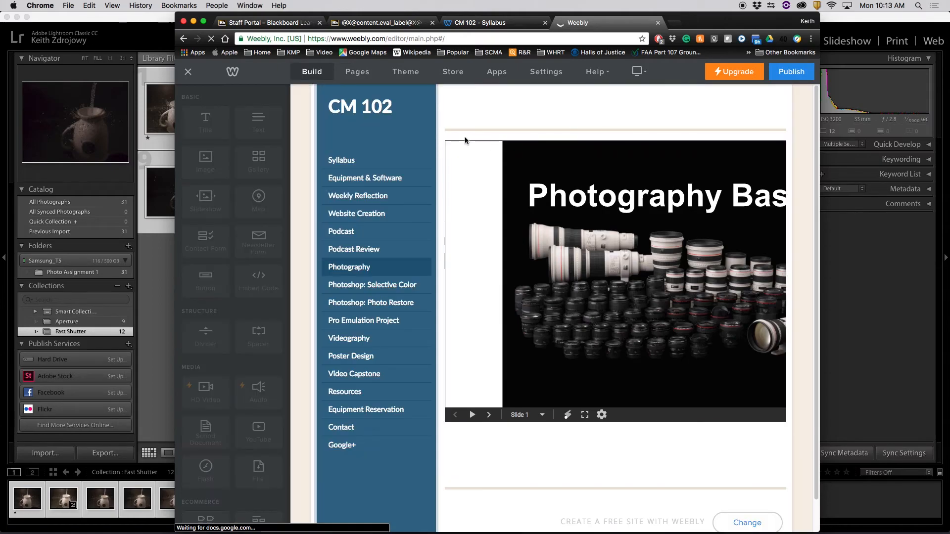
{"action": "left_click", "coordinate": [488, 147]}
{"action": "type", "text": "APERTURE"}
{"action": "key", "text": "Return"}
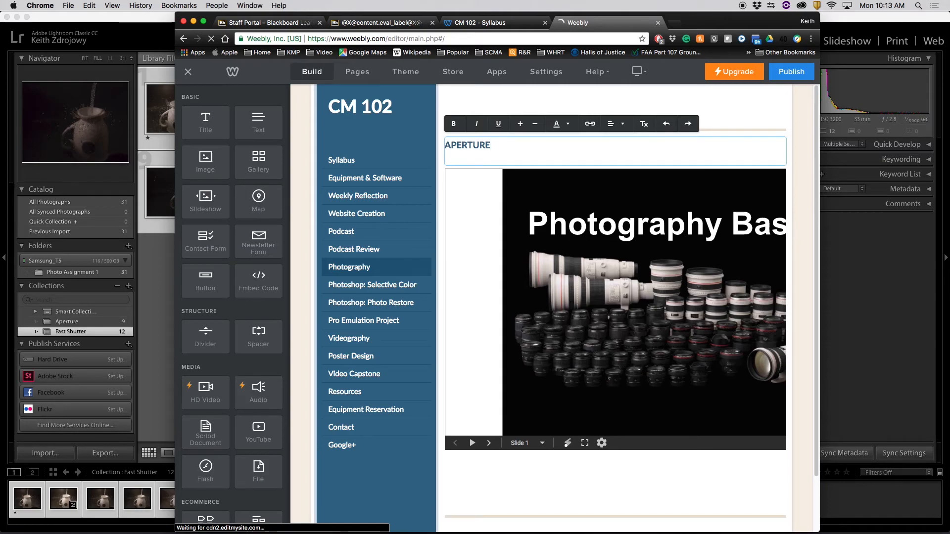
{"action": "key", "text": "BackSpace"}
{"action": "left_click", "coordinate": [493, 102]}
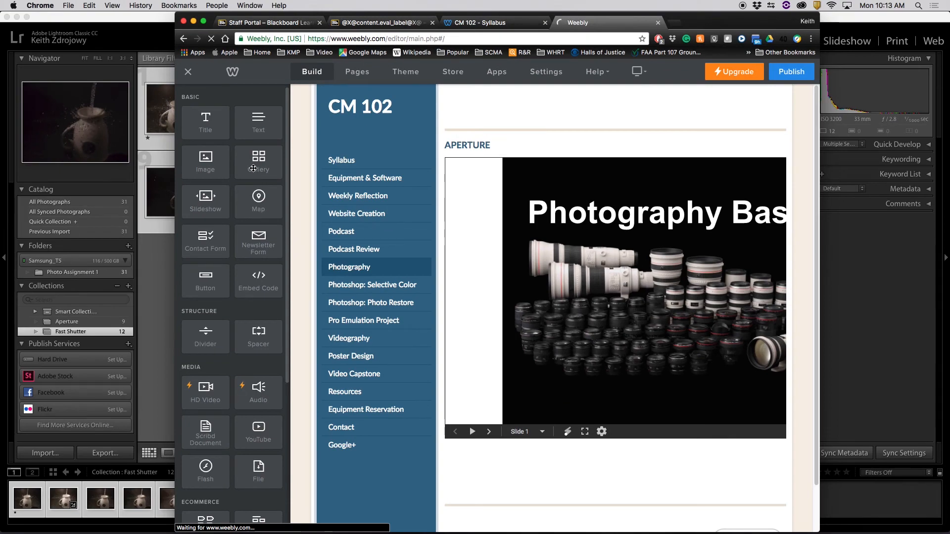
Add a gallery element directly below the APERTURE title and start choosing image files from the computer for it.
{"action": "left_click_drag", "start_coordinate": [253, 169], "coordinate": [495, 153]}
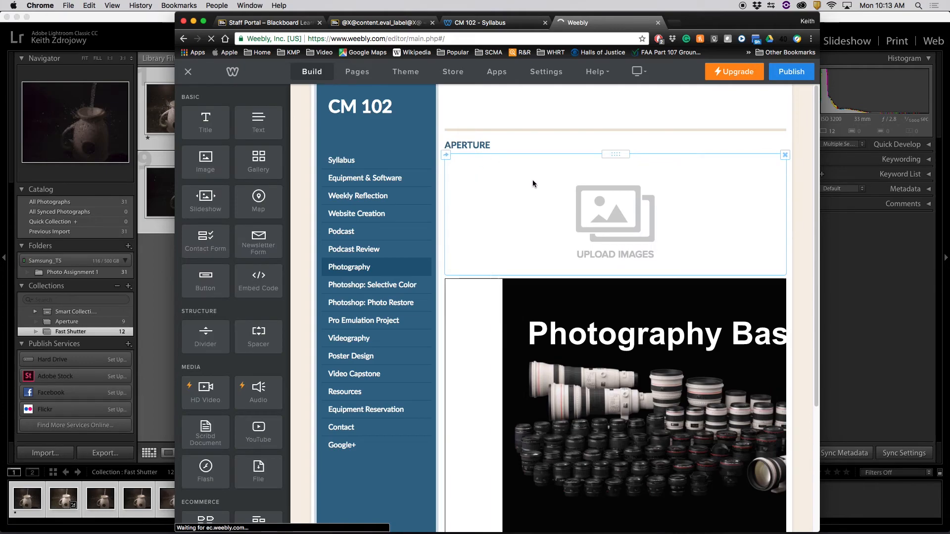
{"action": "left_click", "coordinate": [608, 209]}
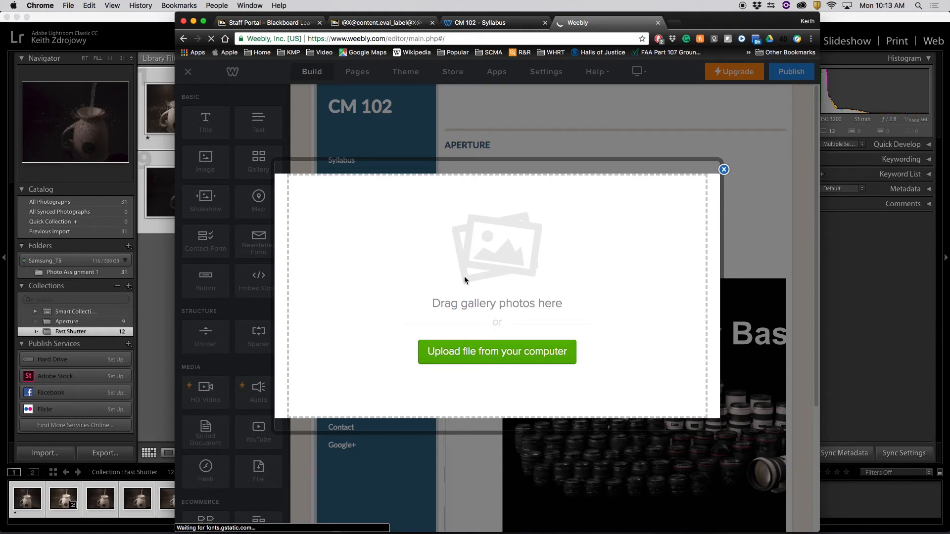
{"action": "left_click", "coordinate": [471, 357]}
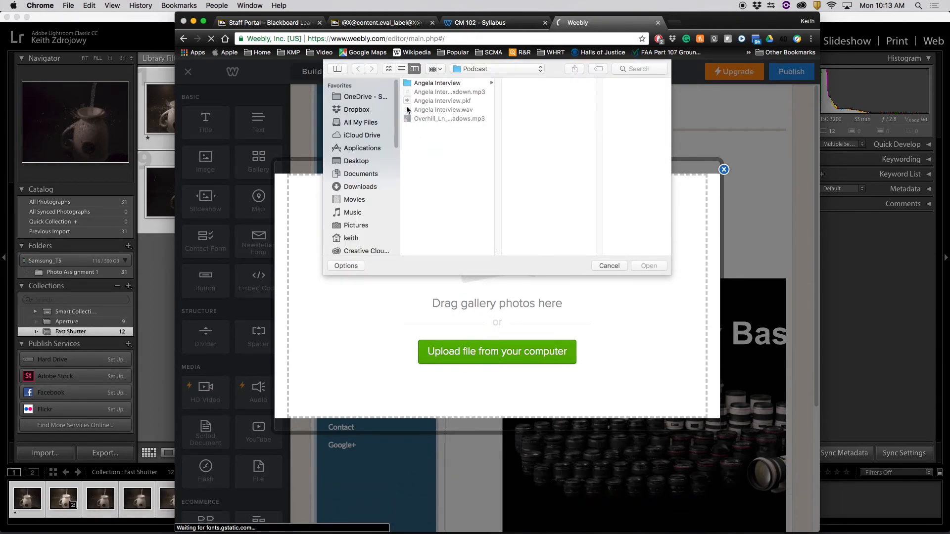
Upload all images from P2920714.jpg to P2920723.jpg in the Aperture folder inside Export to the gallery.
{"action": "left_click", "coordinate": [468, 69]}
{"action": "left_click", "coordinate": [473, 79]}
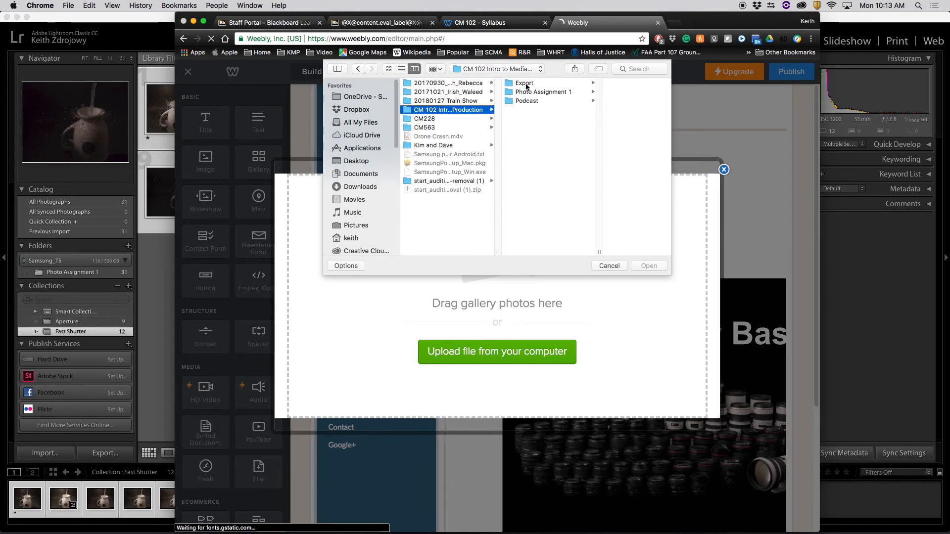
{"action": "left_click", "coordinate": [516, 84]}
{"action": "left_click", "coordinate": [599, 83]}
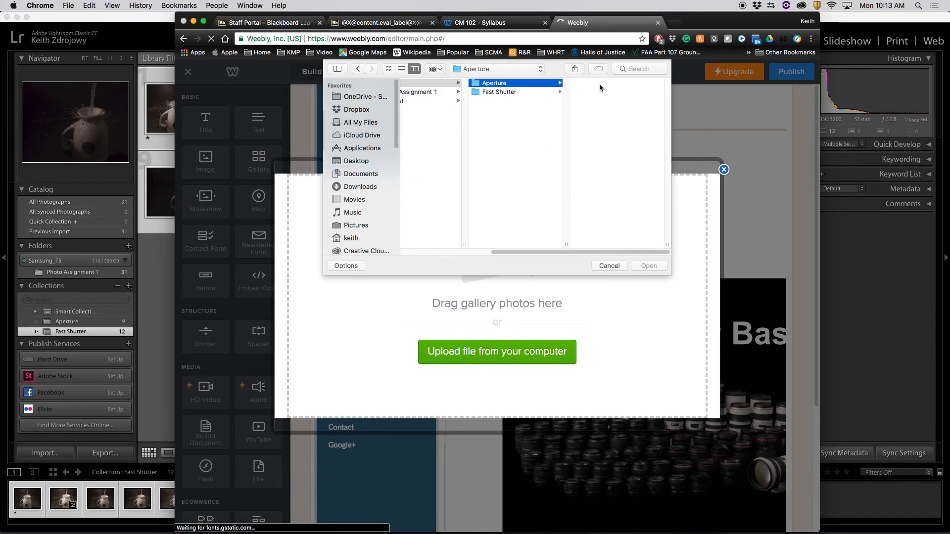
{"action": "left_click", "coordinate": [599, 83]}
{"action": "left_click", "coordinate": [506, 154], "text": "shift"}
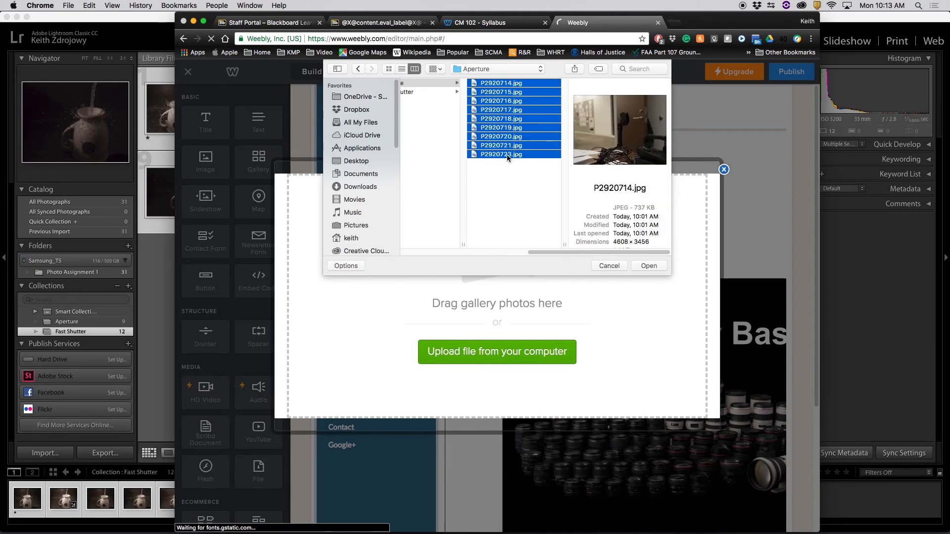
{"action": "left_click", "coordinate": [639, 265]}
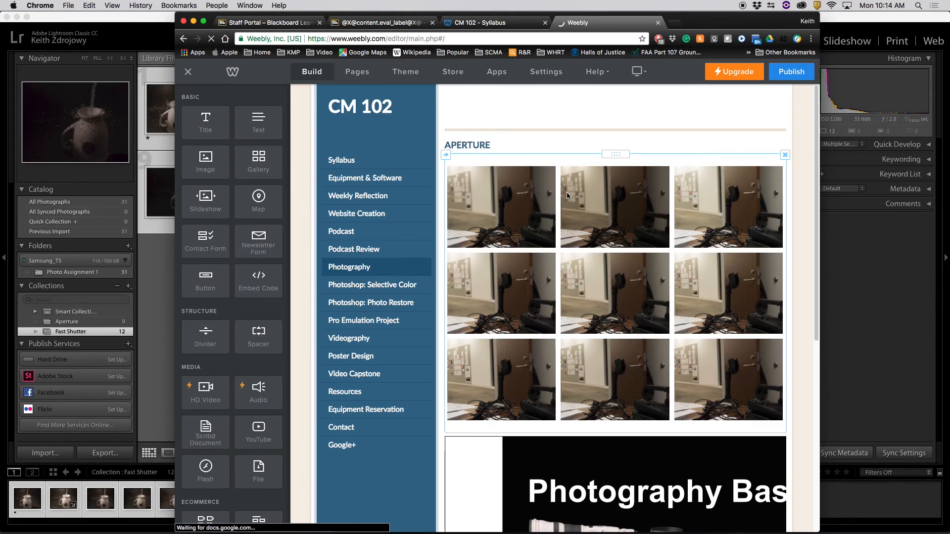
Examine the gallery's settings and the options for its individual images.
{"action": "left_click", "coordinate": [544, 176]}
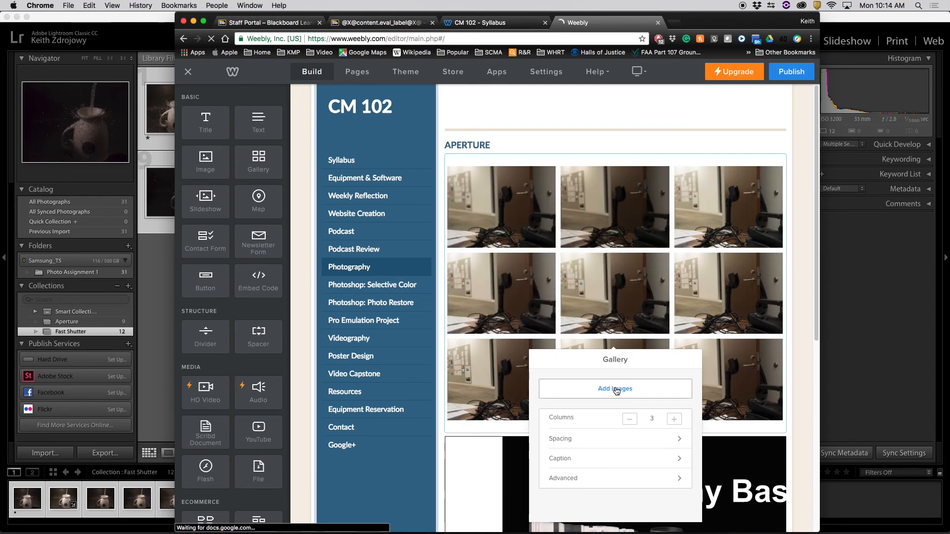
{"action": "left_click", "coordinate": [616, 300]}
{"action": "mouse_move", "coordinate": [615, 298]}
{"action": "left_mouse_down"}
{"action": "mouse_move", "coordinate": [502, 286]}
{"action": "mouse_move", "coordinate": [664, 294]}
{"action": "mouse_move", "coordinate": [614, 293]}
{"action": "left_mouse_up"}
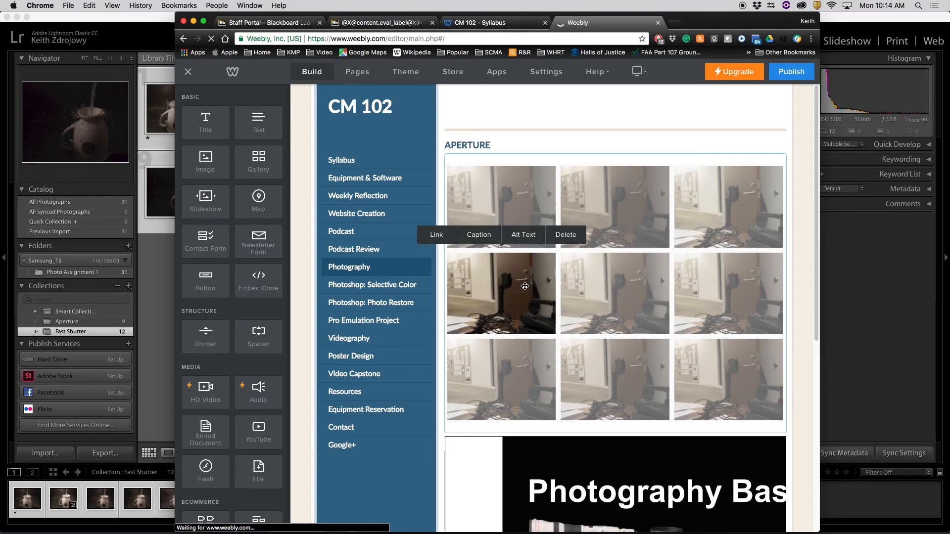
Try the APERTURE gallery with 2 and 4 columns, returning it to 3 columns.
{"action": "left_click", "coordinate": [661, 160]}
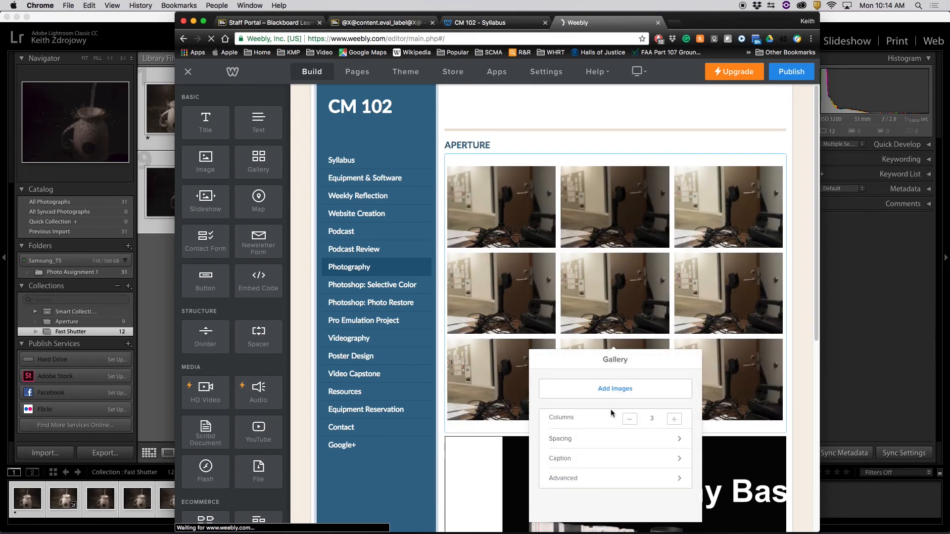
{"action": "scroll", "coordinate": [610, 409], "scroll_direction": "down", "scroll_amount": 2}
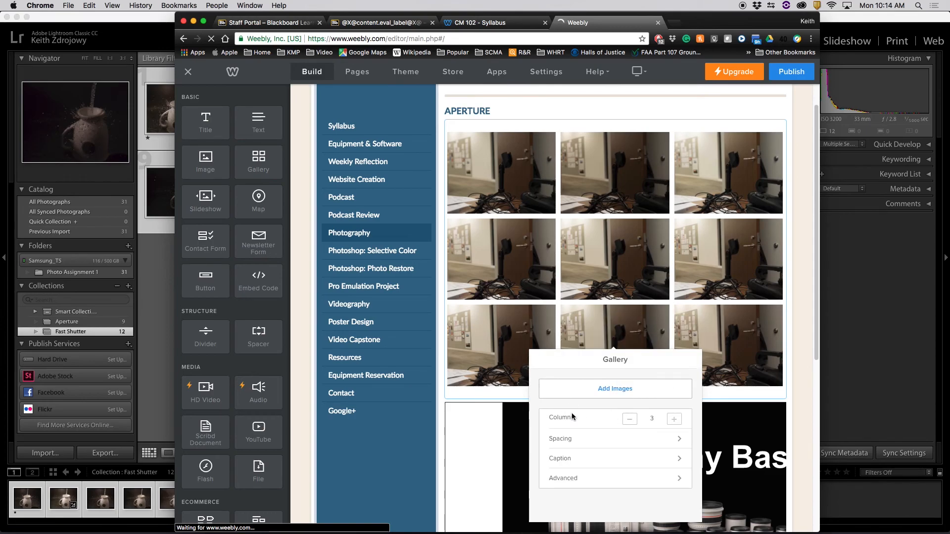
{"action": "left_click", "coordinate": [630, 420]}
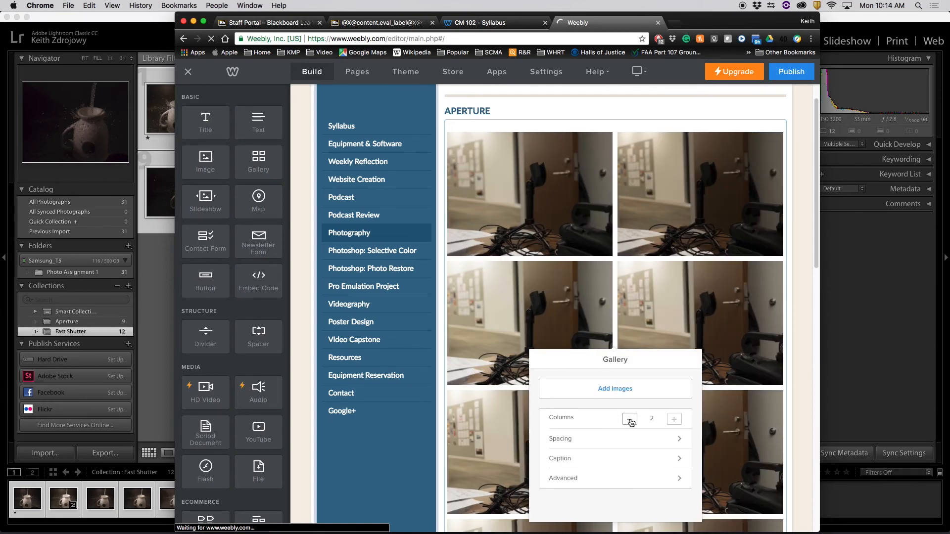
{"action": "left_click", "coordinate": [673, 419]}
{"action": "left_click", "coordinate": [674, 419]}
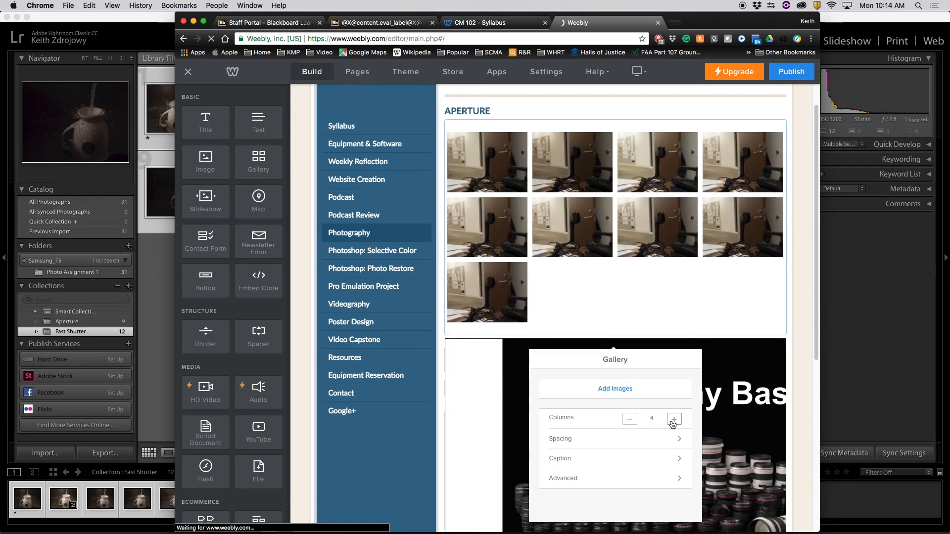
{"action": "left_click", "coordinate": [629, 419]}
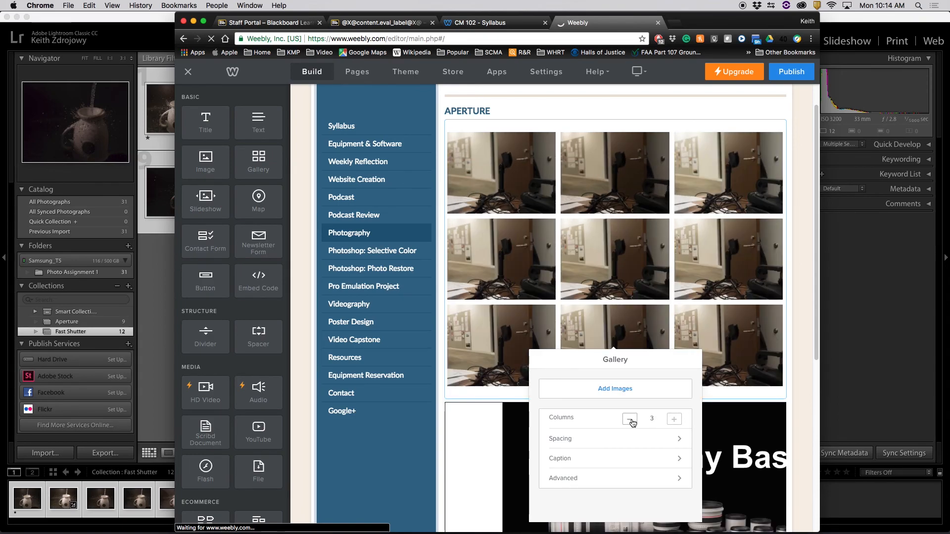
Examine the top and bottom margin settings of the APERTURE gallery.
{"action": "left_click", "coordinate": [573, 442]}
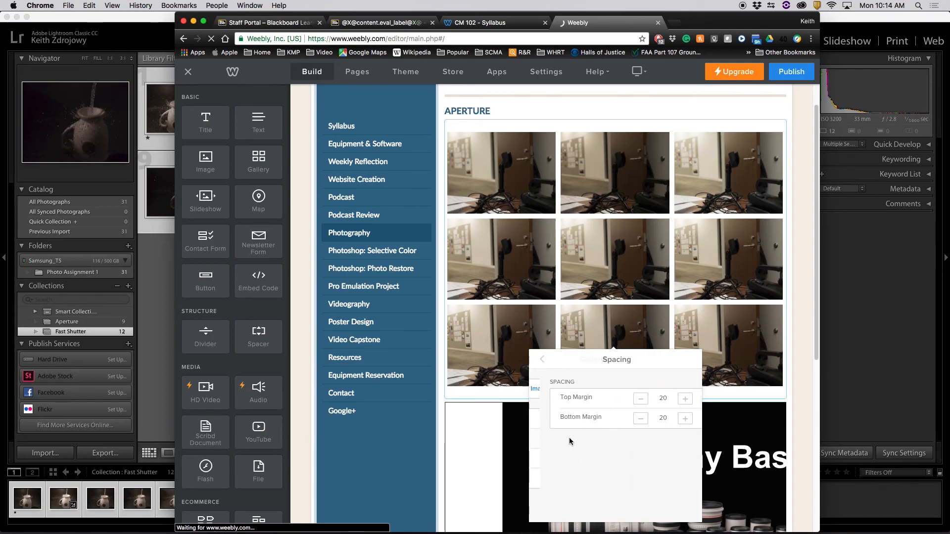
{"action": "left_click", "coordinate": [629, 419]}
{"action": "left_click", "coordinate": [673, 419]}
{"action": "left_click", "coordinate": [543, 359]}
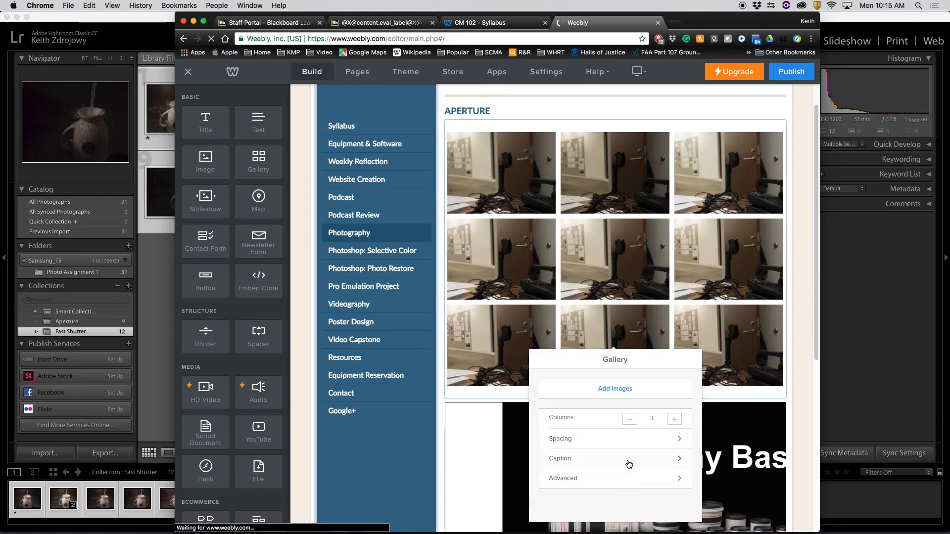
Set the spacing between the APERTURE gallery's images to 2.
{"action": "left_click", "coordinate": [626, 478]}
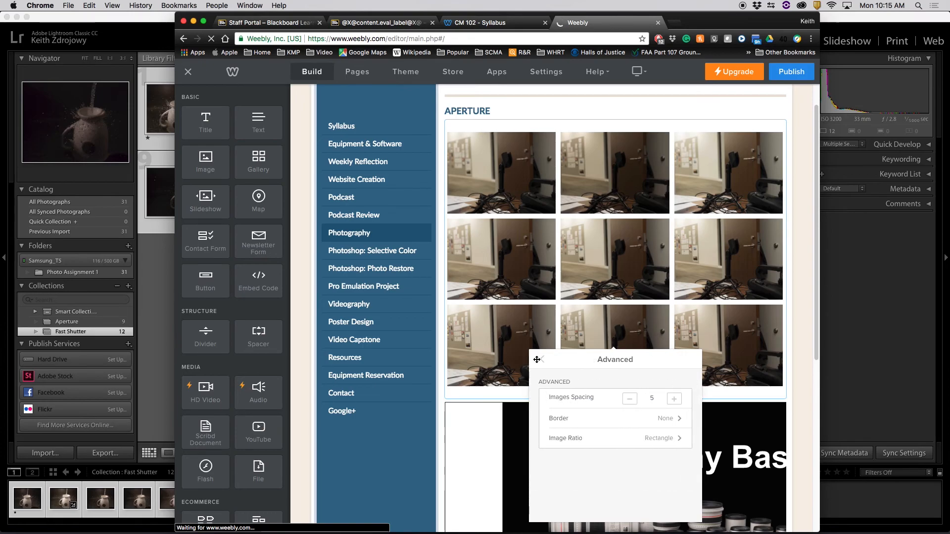
{"action": "left_click", "coordinate": [635, 401]}
{"action": "left_click", "coordinate": [633, 402]}
{"action": "left_click", "coordinate": [633, 403]}
{"action": "left_click", "coordinate": [630, 400]}
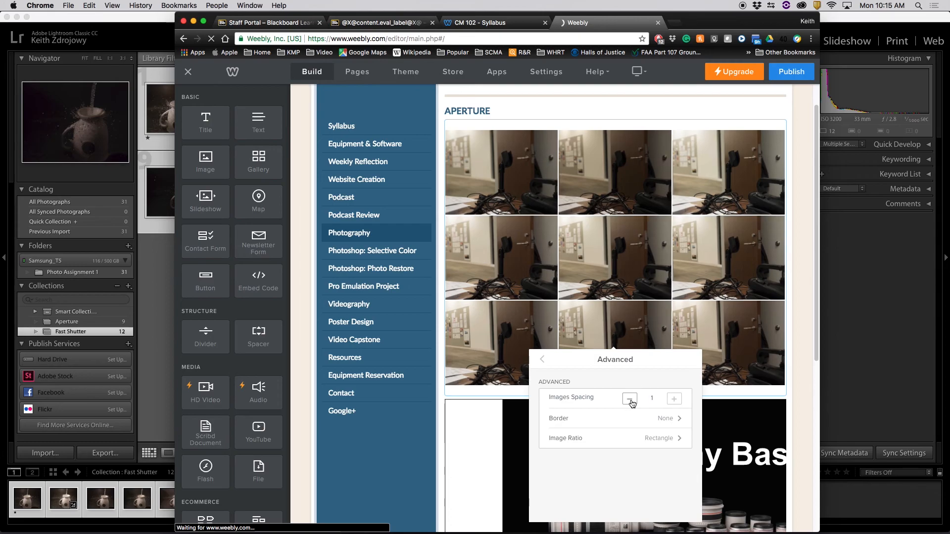
{"action": "left_click", "coordinate": [675, 400]}
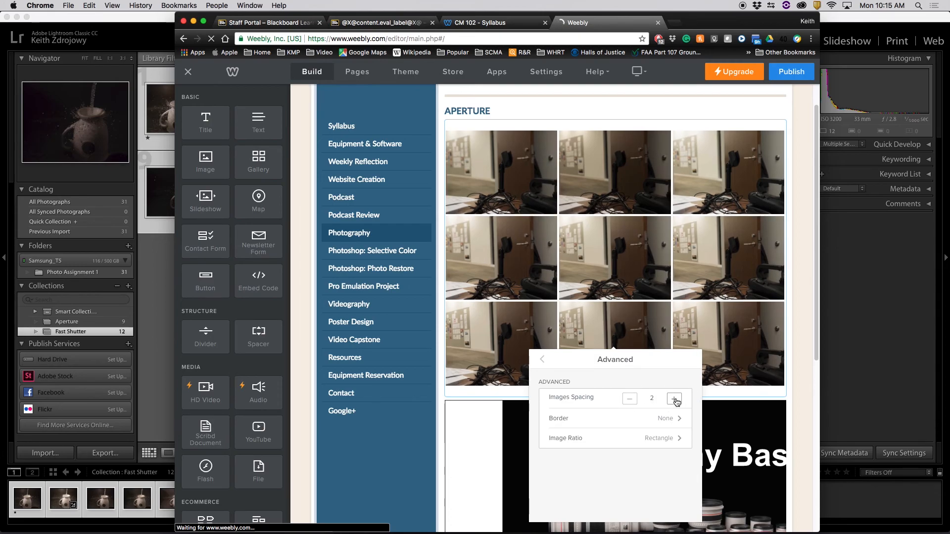
Try a thin border on the APERTURE gallery's images and restore the border to None.
{"action": "left_click", "coordinate": [567, 418]}
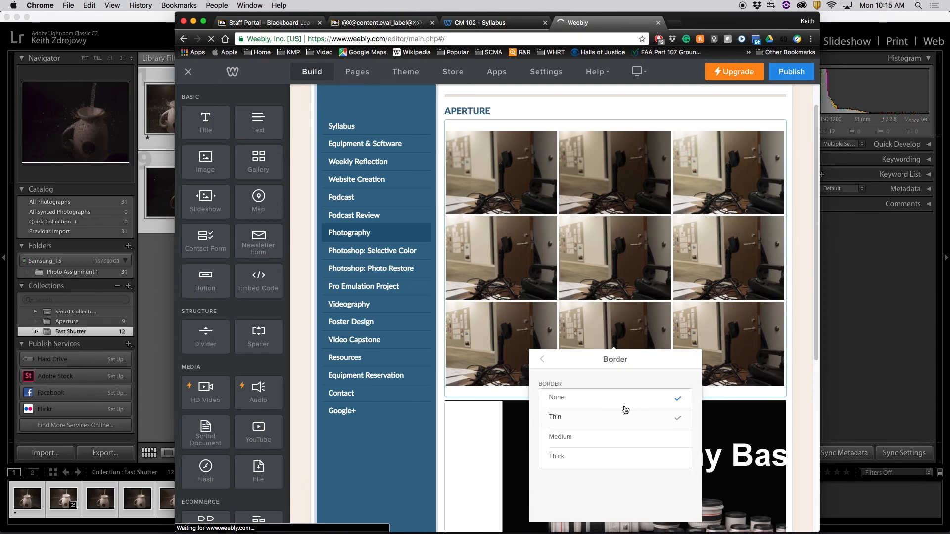
{"action": "left_click", "coordinate": [569, 418]}
{"action": "left_click", "coordinate": [569, 397]}
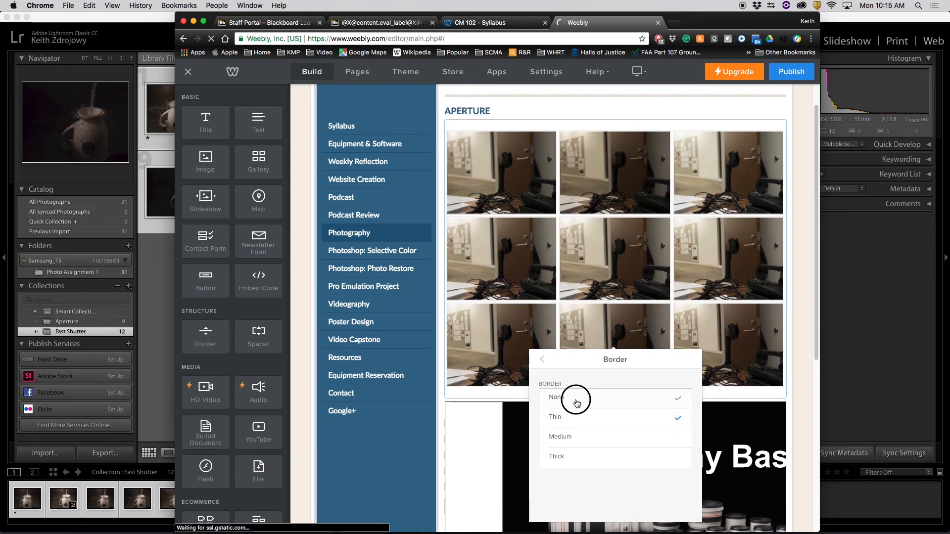
{"action": "left_click", "coordinate": [542, 364]}
{"action": "left_click", "coordinate": [542, 365]}
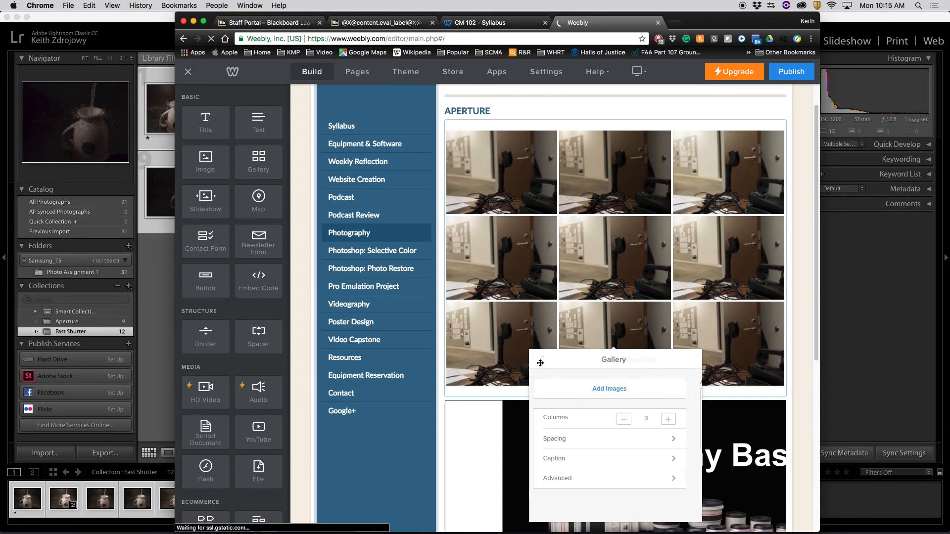
Publish the website and open the Photography page of the live site.
{"action": "left_click", "coordinate": [706, 113]}
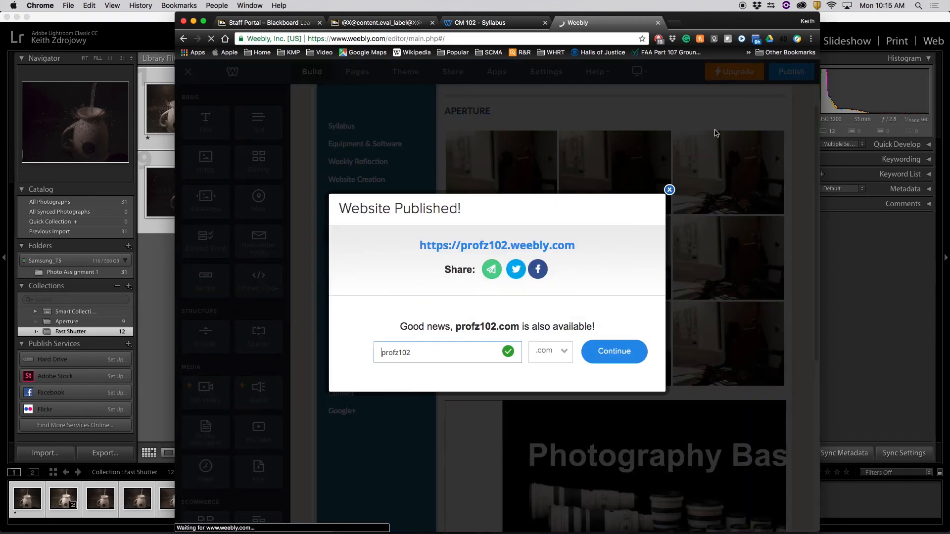
{"action": "left_click", "coordinate": [494, 184]}
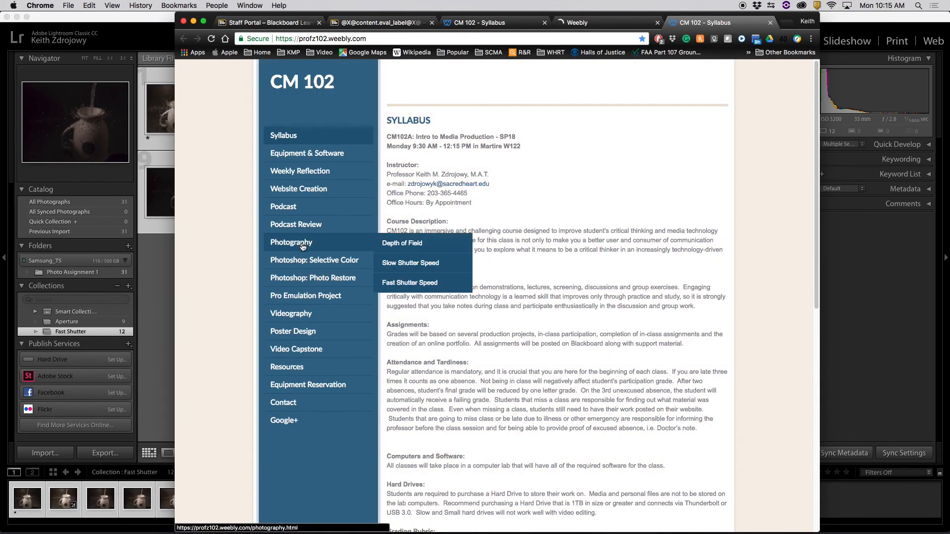
{"action": "left_click", "coordinate": [302, 246]}
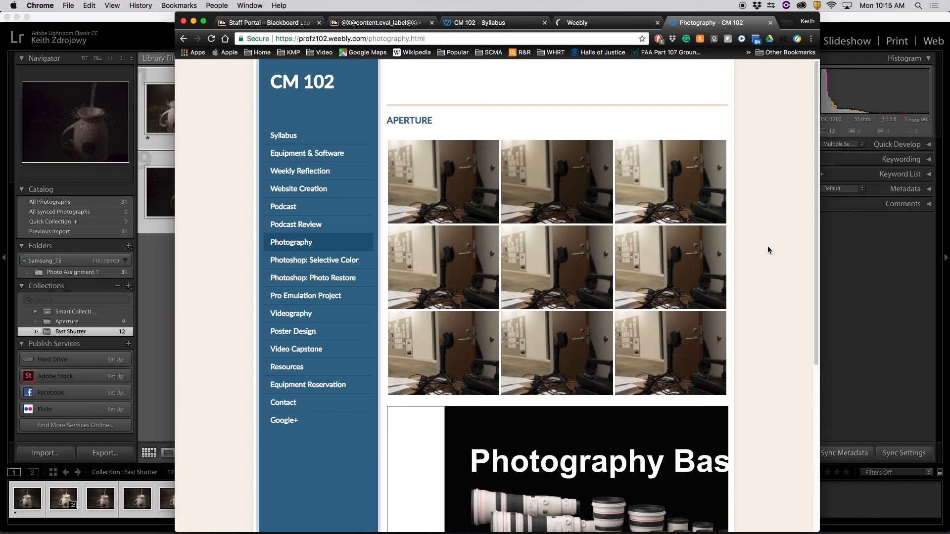
Browse the enlarged APERTURE gallery photos on the published Photography page and close the enlarged view.
{"action": "left_click", "coordinate": [457, 192]}
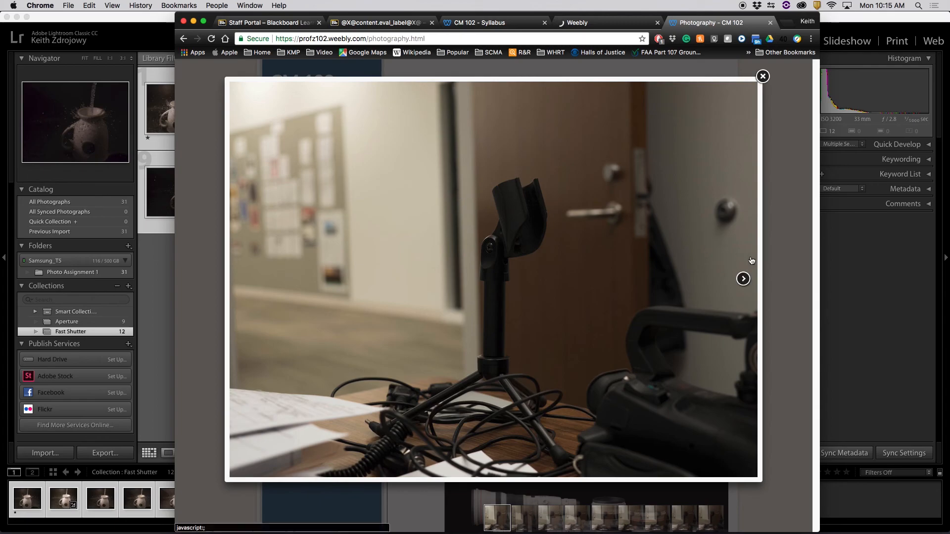
{"action": "left_click", "coordinate": [743, 280]}
{"action": "left_click", "coordinate": [743, 280]}
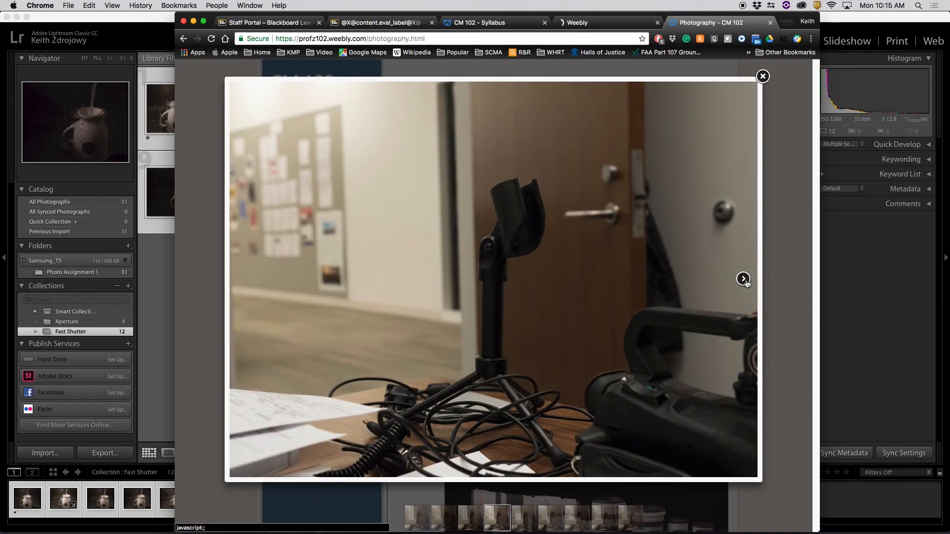
{"action": "left_click", "coordinate": [744, 279]}
{"action": "left_click", "coordinate": [743, 280]}
{"action": "left_click", "coordinate": [743, 279]}
{"action": "left_click", "coordinate": [743, 280]}
{"action": "left_click", "coordinate": [744, 280]}
{"action": "left_click", "coordinate": [743, 280]}
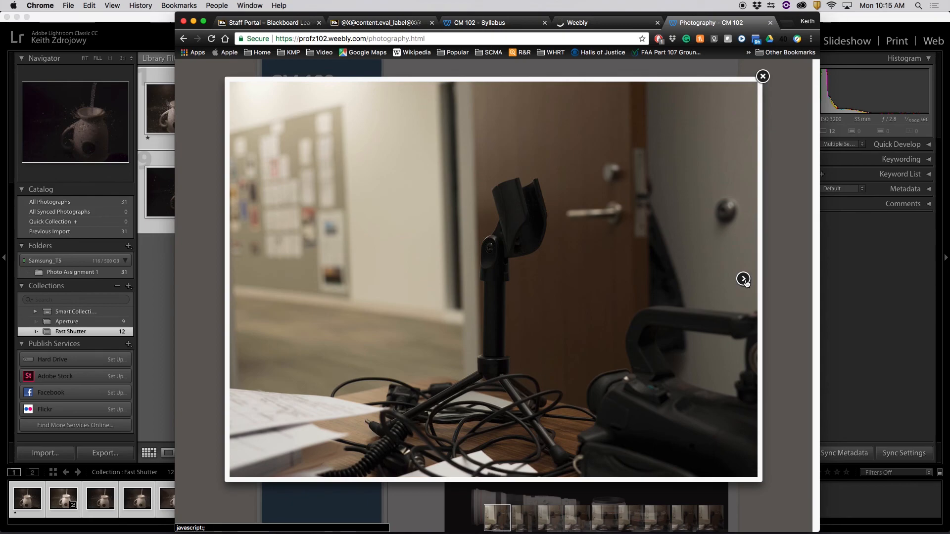
{"action": "left_click", "coordinate": [744, 279]}
{"action": "left_click", "coordinate": [744, 280]}
{"action": "left_click", "coordinate": [743, 280]}
{"action": "left_click", "coordinate": [743, 280]}
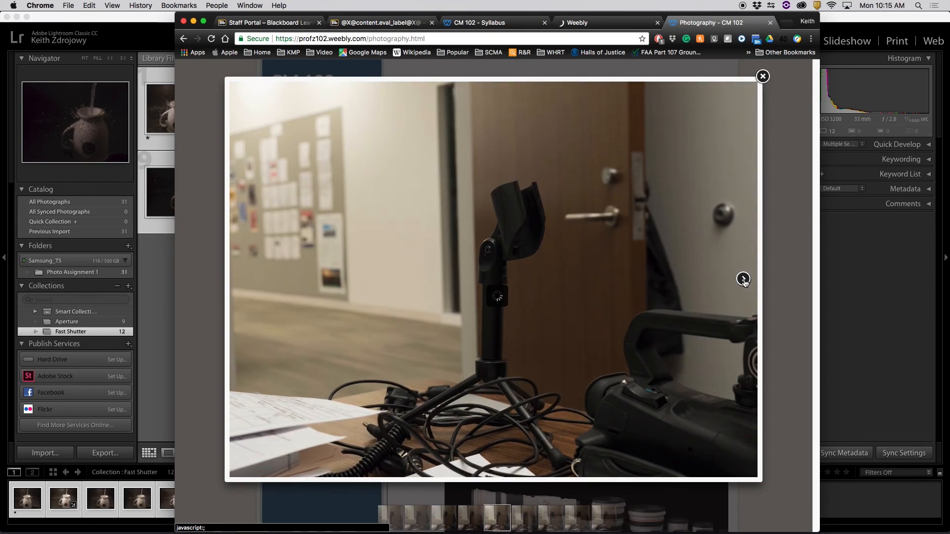
{"action": "left_click", "coordinate": [743, 280]}
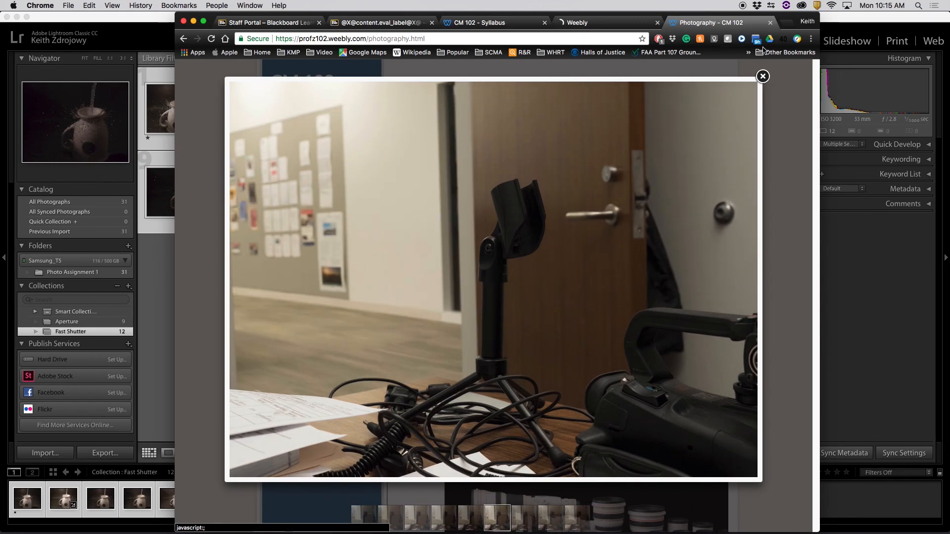
{"action": "left_click", "coordinate": [762, 76]}
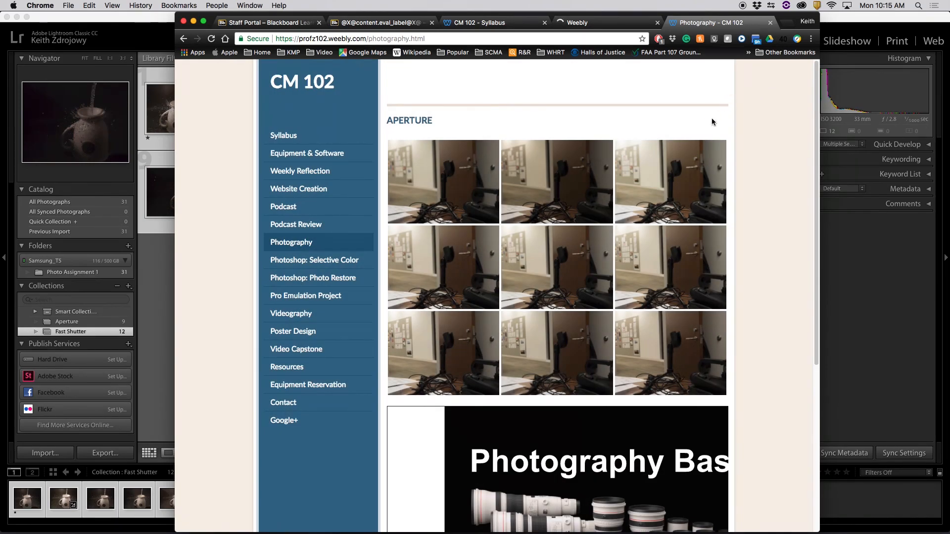
{"action": "left_click", "coordinate": [694, 156]}
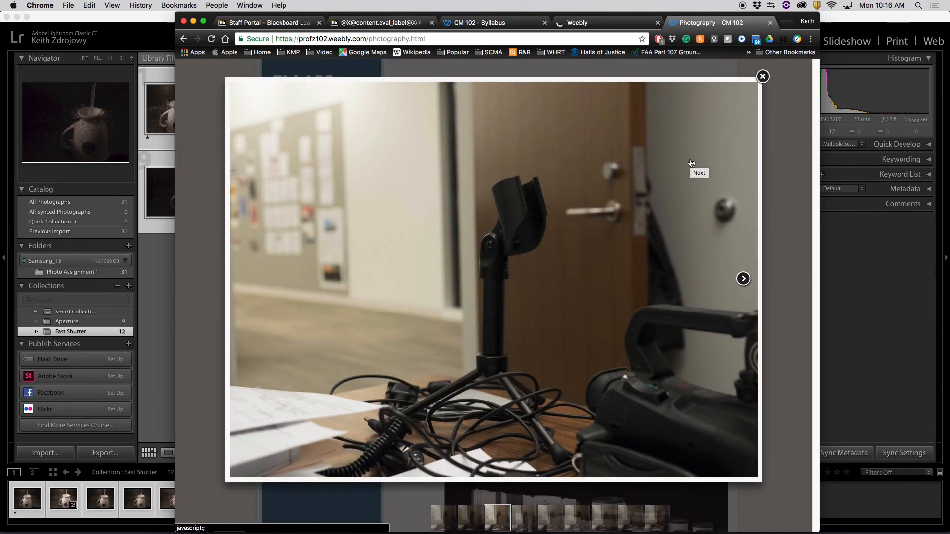
{"action": "left_click", "coordinate": [763, 77]}
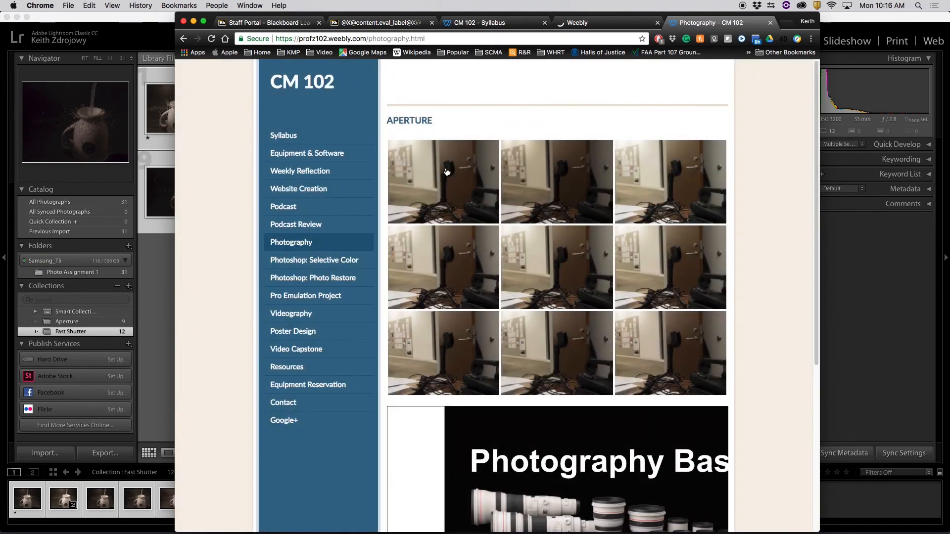
Return to the Weebly editor and add the title FAST SHUTTER directly below the APERTURE gallery.
{"action": "left_click", "coordinate": [579, 29]}
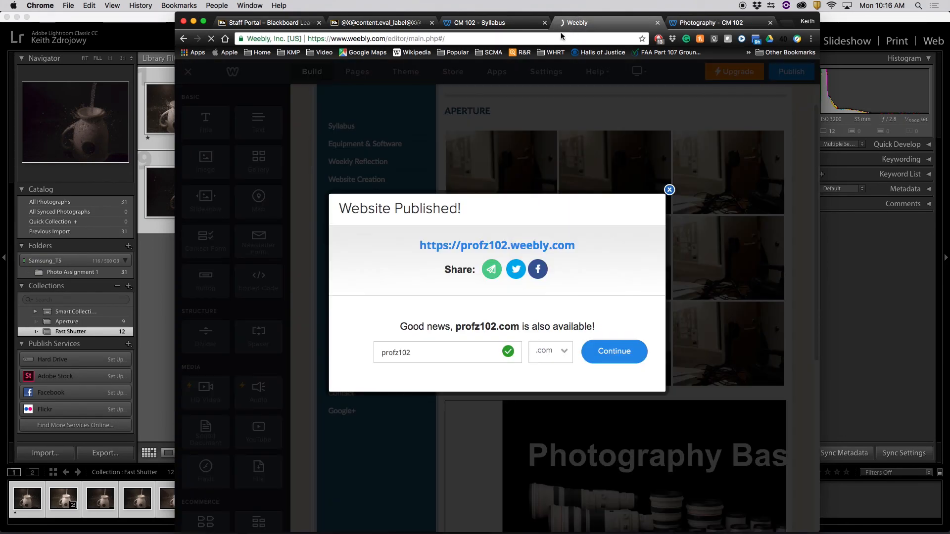
{"action": "left_click", "coordinate": [669, 187]}
{"action": "scroll", "coordinate": [555, 239], "scroll_direction": "down", "scroll_amount": 2}
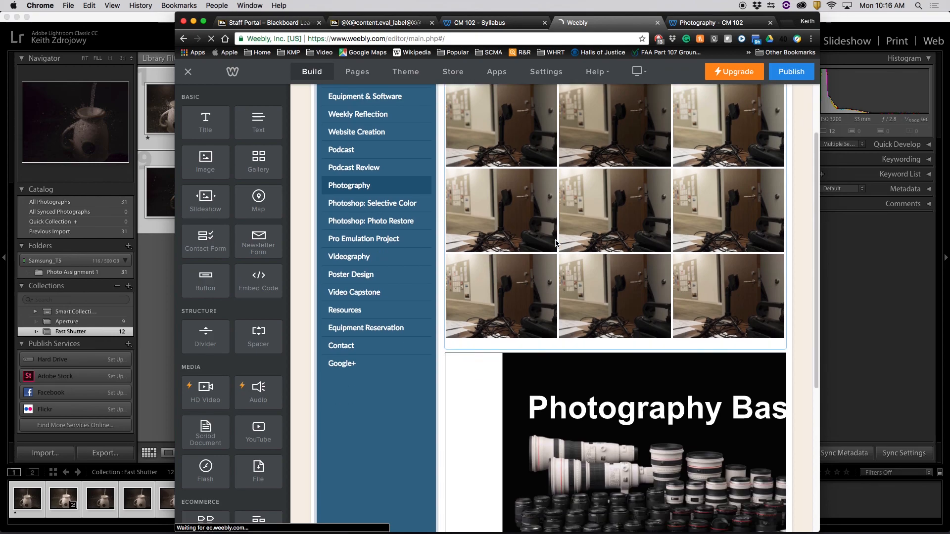
{"action": "left_click_drag", "start_coordinate": [219, 127], "coordinate": [510, 347]}
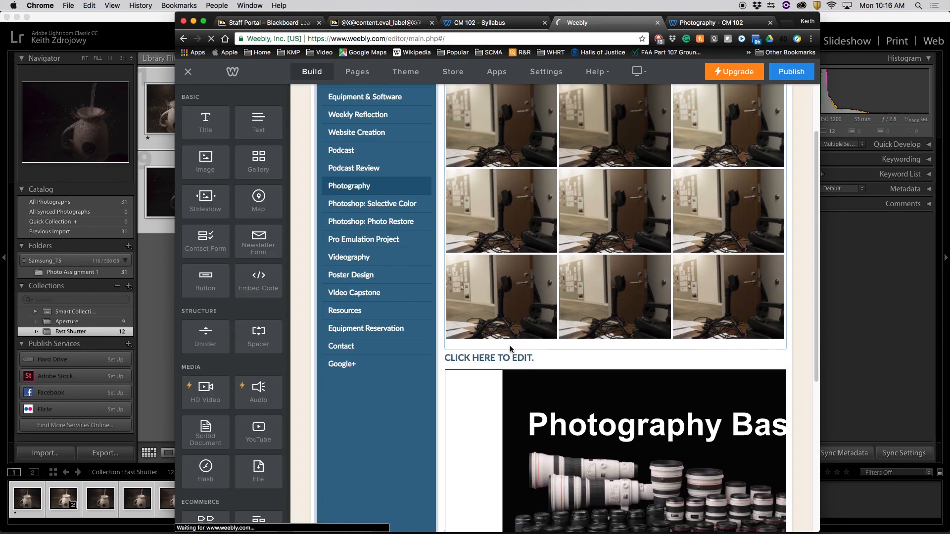
{"action": "left_click", "coordinate": [511, 358]}
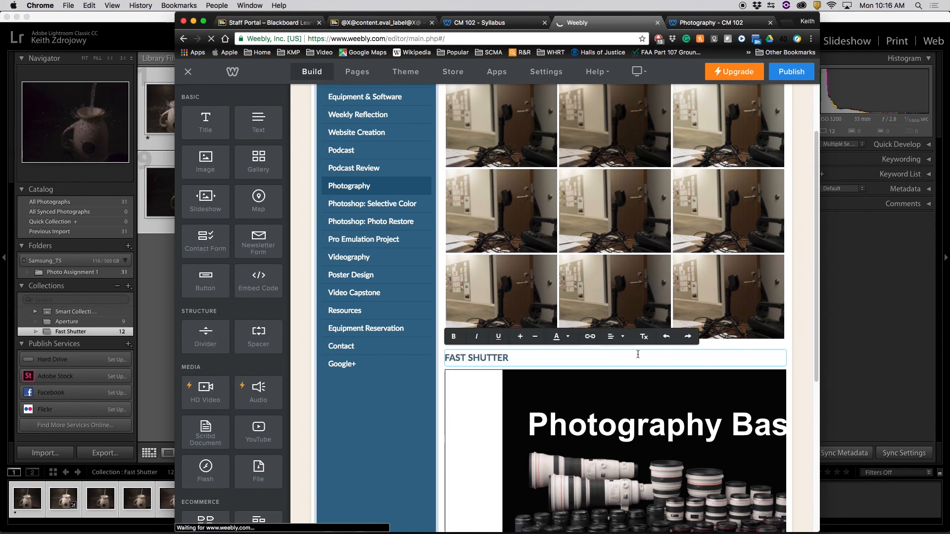
{"action": "left_click", "coordinate": [795, 364]}
Add a gallery below the FAST SHUTTER title and upload Fast Shutter-1.jpg through Fast Shutter-12.jpg from the Fast Shutter folder inside Export.
{"action": "left_click_drag", "start_coordinate": [258, 160], "coordinate": [521, 368]}
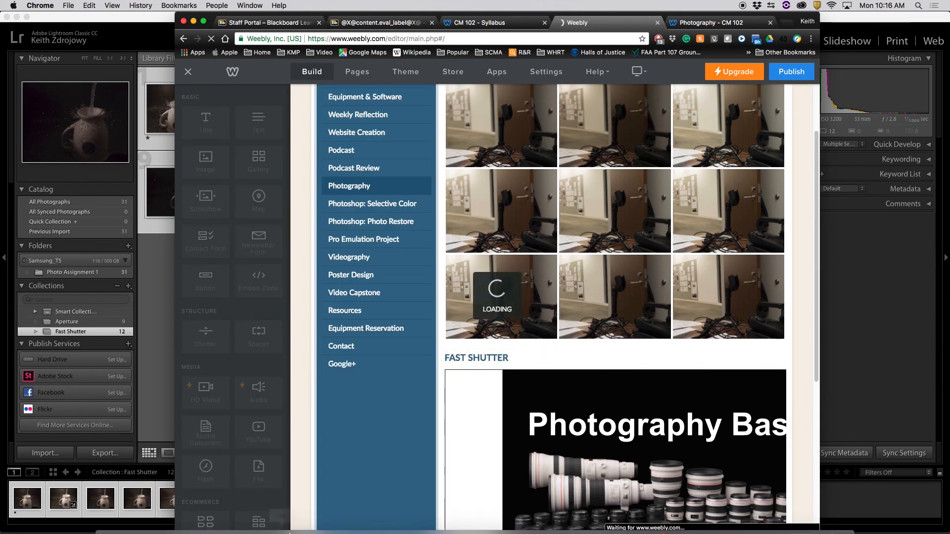
{"action": "left_click", "coordinate": [599, 441]}
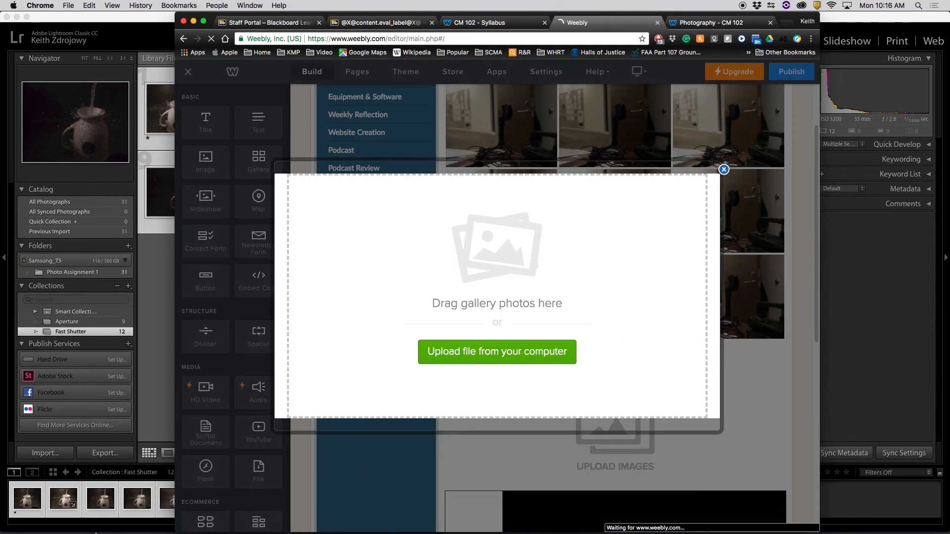
{"action": "left_click", "coordinate": [103, 532]}
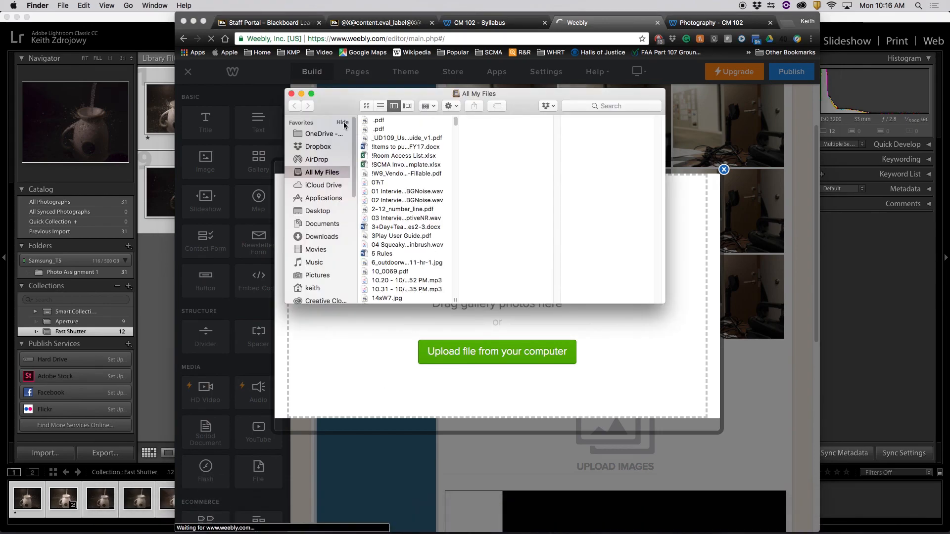
{"action": "left_click_drag", "start_coordinate": [608, 119], "coordinate": [621, 120]}
{"action": "scroll", "coordinate": [599, 247], "scroll_direction": "down", "scroll_amount": 3}
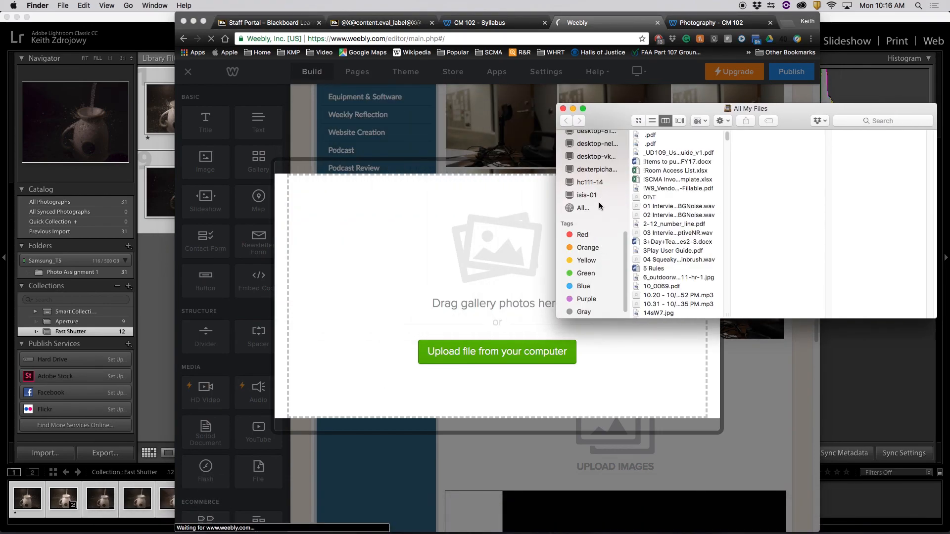
{"action": "scroll", "coordinate": [598, 269], "scroll_direction": "down", "scroll_amount": 2}
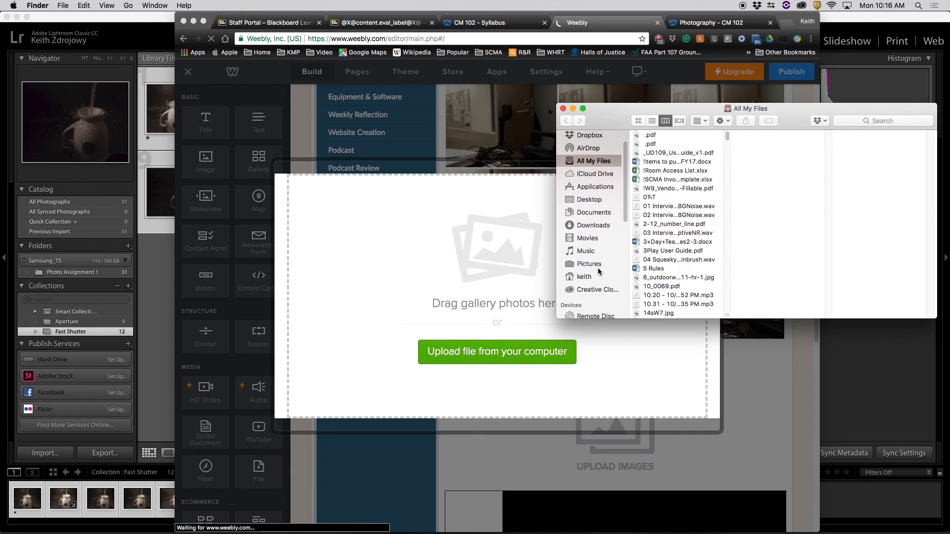
{"action": "left_click", "coordinate": [592, 299]}
{"action": "left_click", "coordinate": [673, 162]}
{"action": "left_click", "coordinate": [849, 148]}
{"action": "left_click_drag", "start_coordinate": [869, 244], "coordinate": [511, 252]}
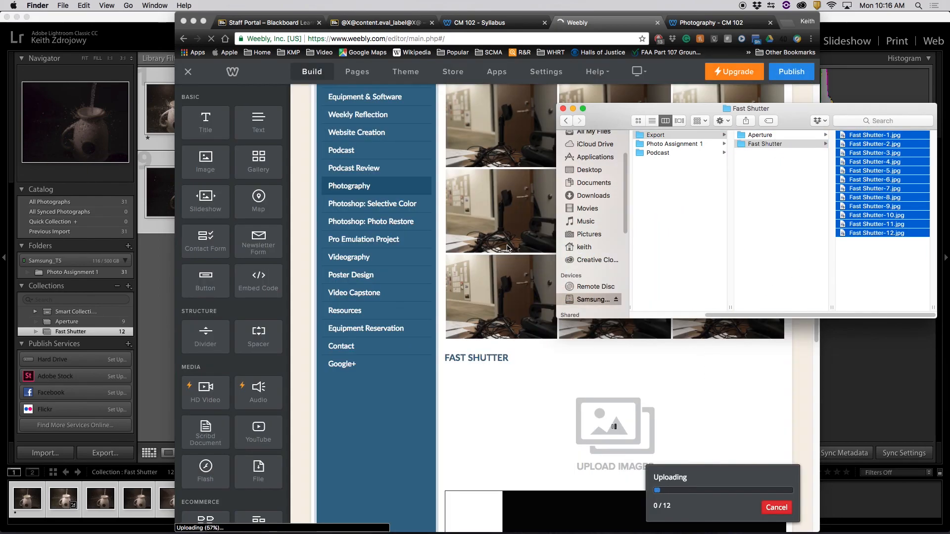